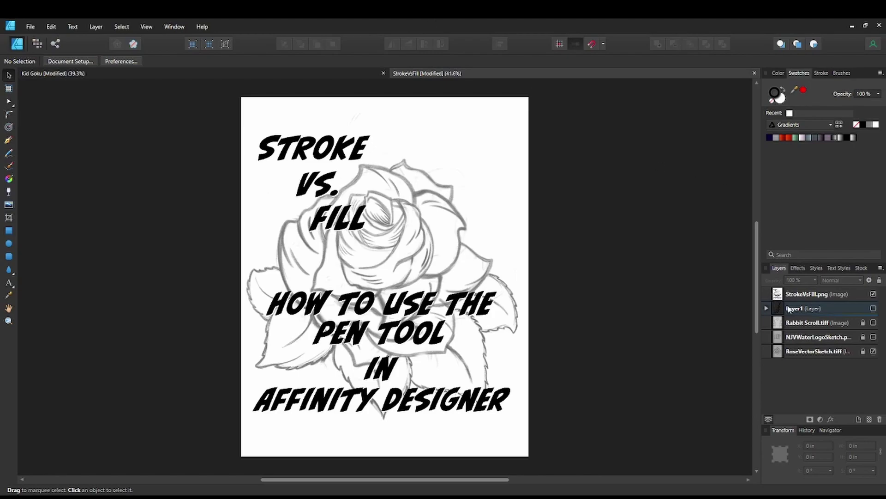
# - Hide the StrokeVsFill.png title overlay layer
pyautogui.click(874, 294)
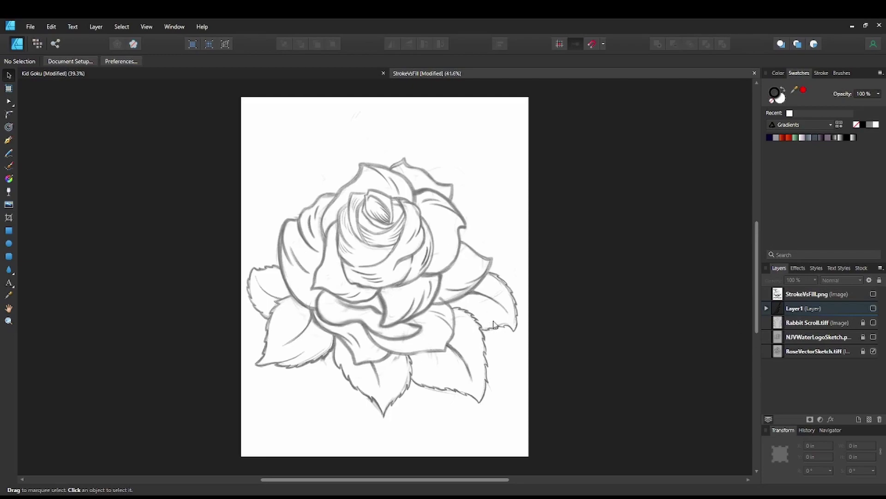
# - Hide the rose sketch, preview the rabbit scroll sketch, and leave only NJVWaterLogoSketch visible
pyautogui.click(873, 351)
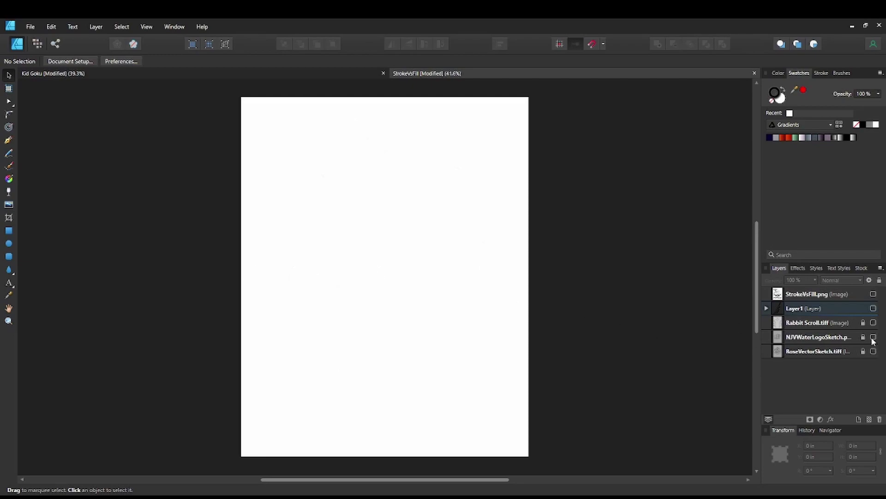
pyautogui.click(873, 337)
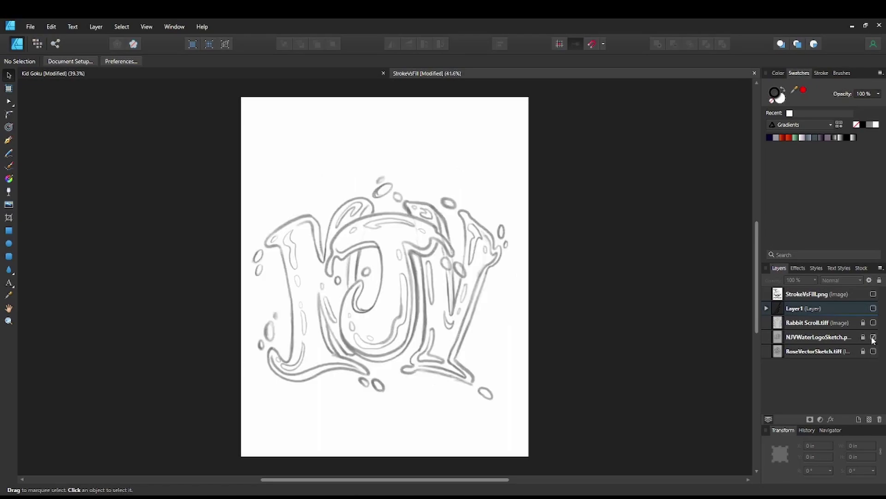
pyautogui.click(873, 337)
pyautogui.click(874, 323)
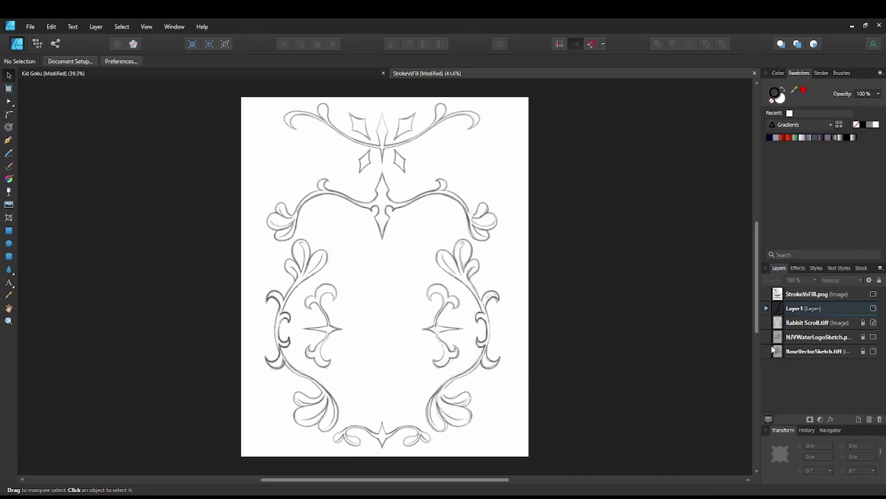
pyautogui.click(873, 323)
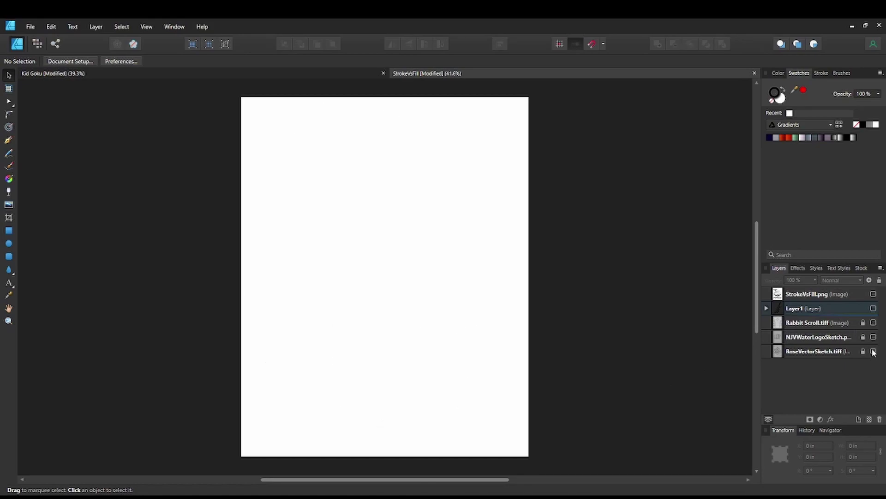
pyautogui.click(874, 337)
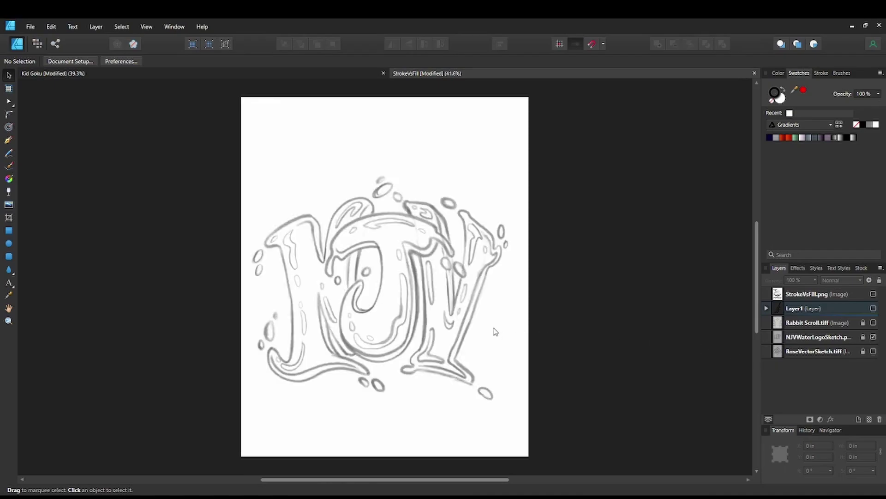
# - Zoom to 100%, choose the Pen tool, hide the logo sketch and add Layer2 above Layer1
pyautogui.hotkey('ctrl', '1')
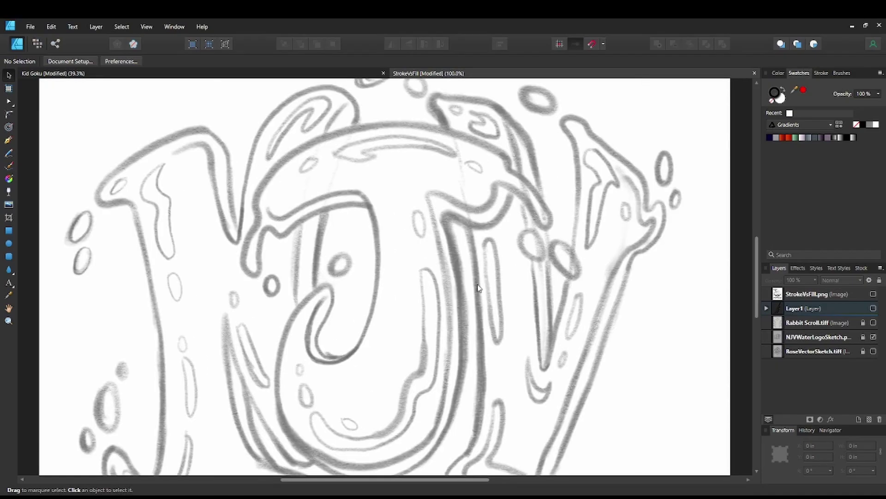
pyautogui.click(9, 140)
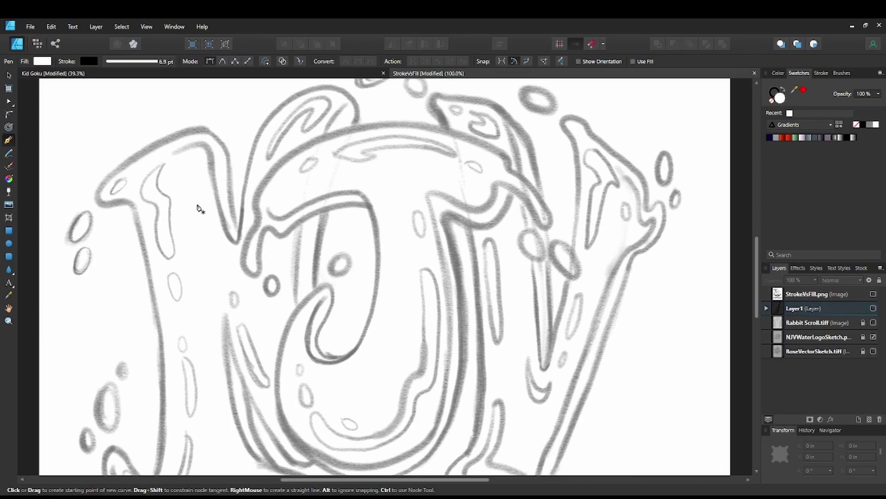
pyautogui.click(874, 337)
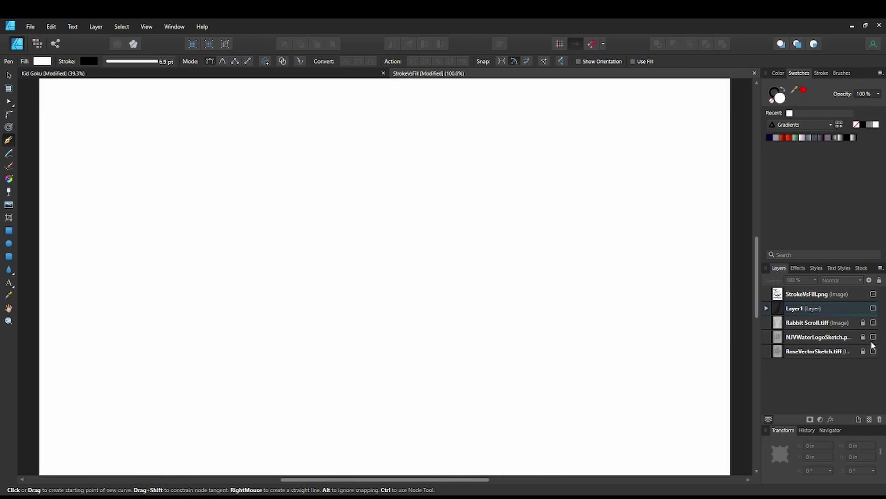
pyautogui.click(858, 418)
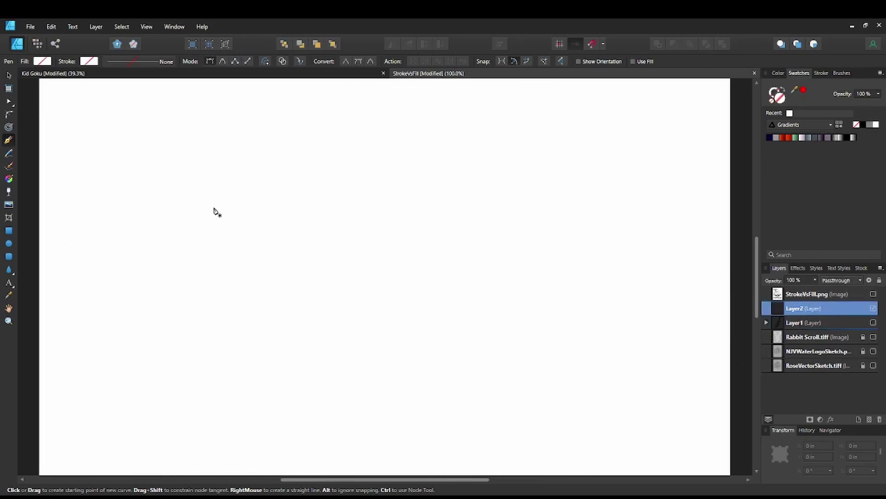
# - Draw a closed teardrop curve with four curved Pen nodes, closing it at the start node
pyautogui.click(193, 206)
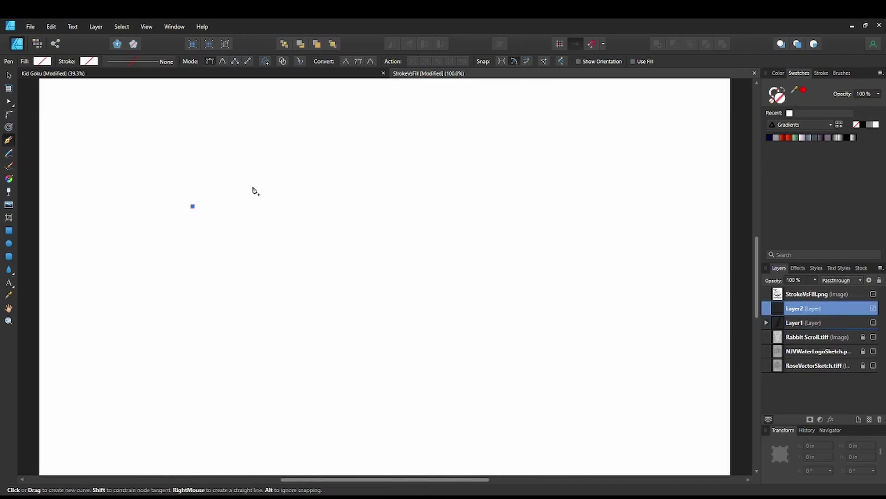
pyautogui.moveTo(307, 174); pyautogui.dragTo(370, 171)
pyautogui.moveTo(376, 212); pyautogui.dragTo(374, 227)
pyautogui.moveTo(288, 263); pyautogui.dragTo(263, 261)
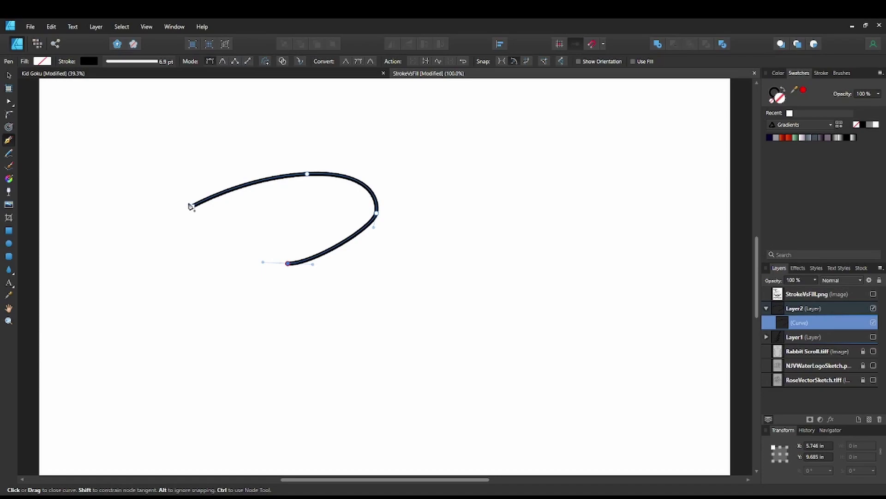
pyautogui.moveTo(192, 206); pyautogui.dragTo(176, 175)
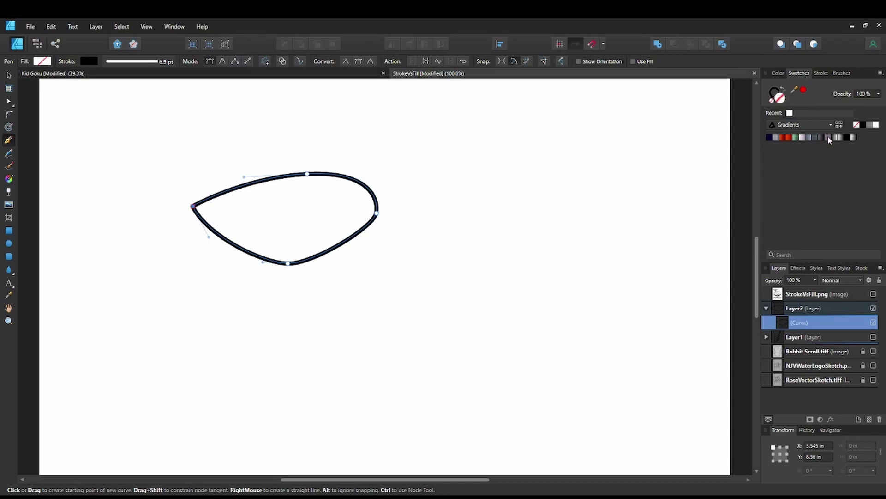
# - Set the teardrop to a black stroke with no fill, then delete its left node
pyautogui.click(775, 138)
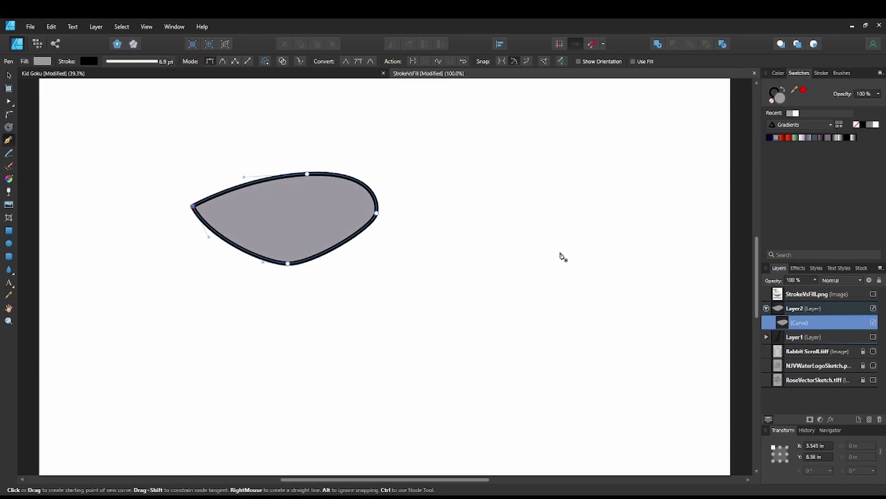
pyautogui.click(771, 102)
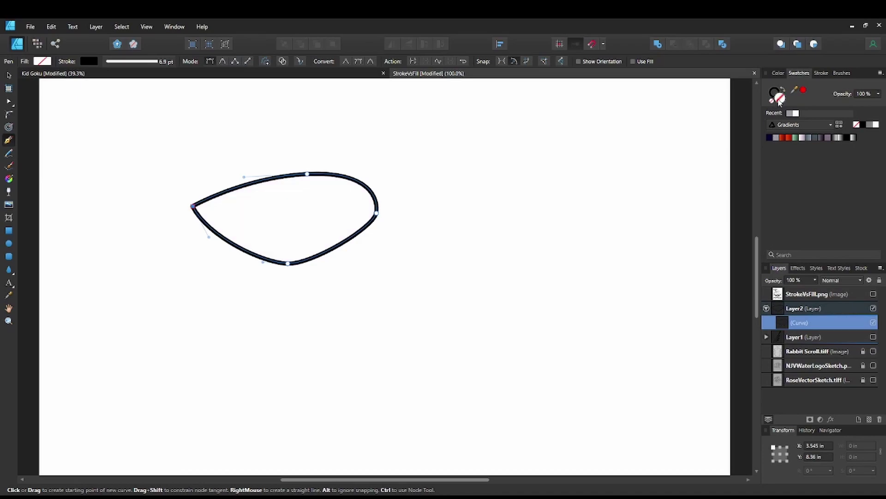
pyautogui.click(784, 90)
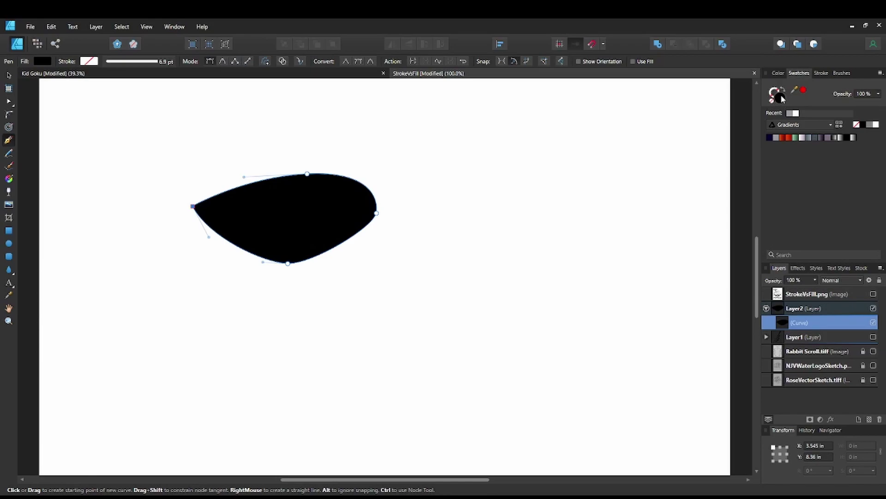
pyautogui.click(784, 91)
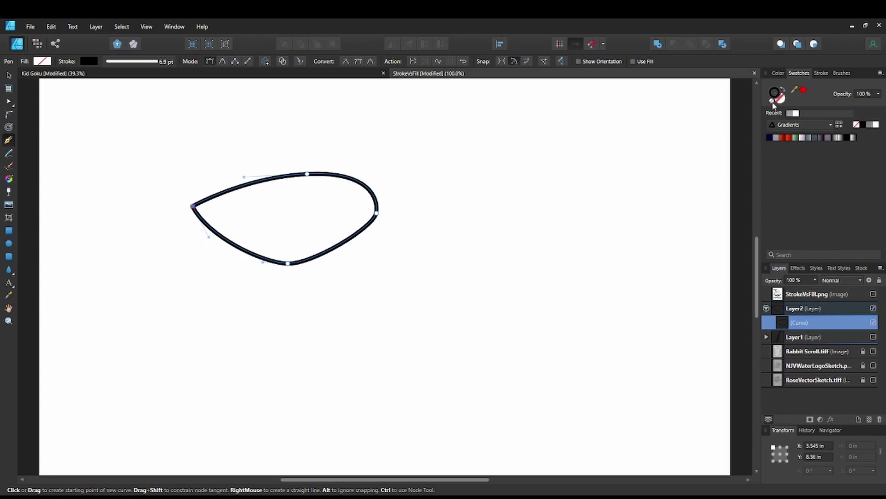
pyautogui.click(772, 102)
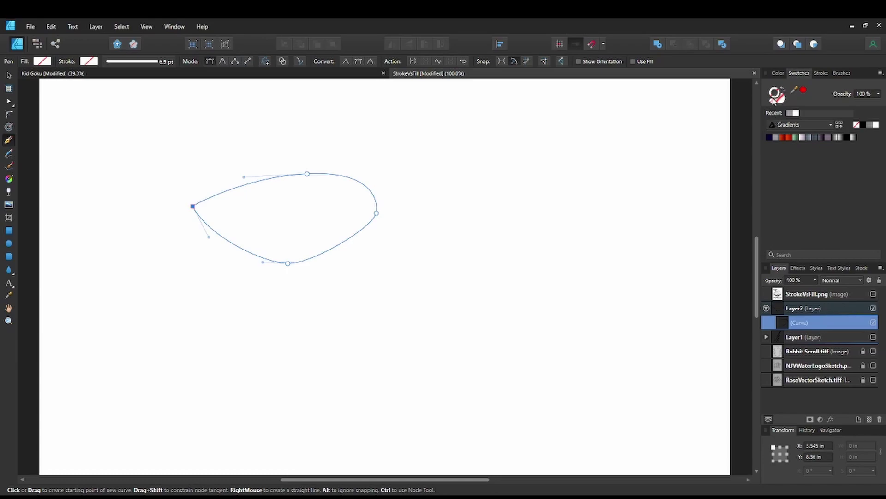
pyautogui.click(863, 123)
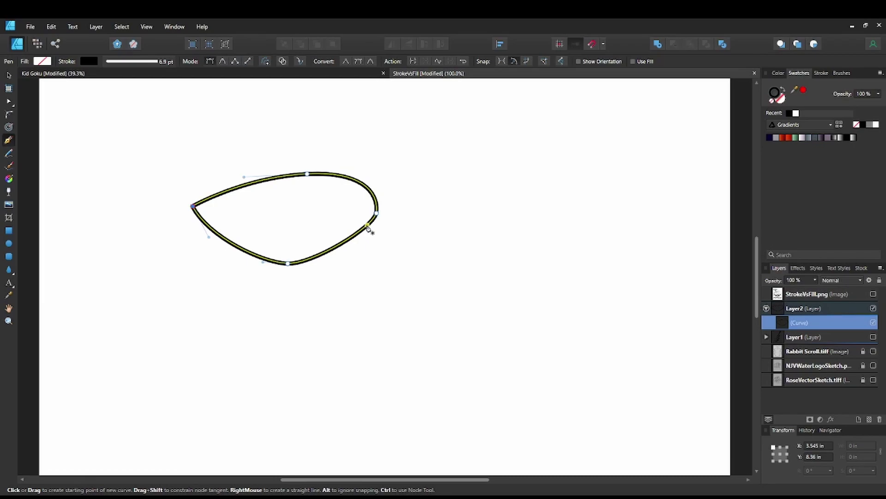
pyautogui.press('Delete')
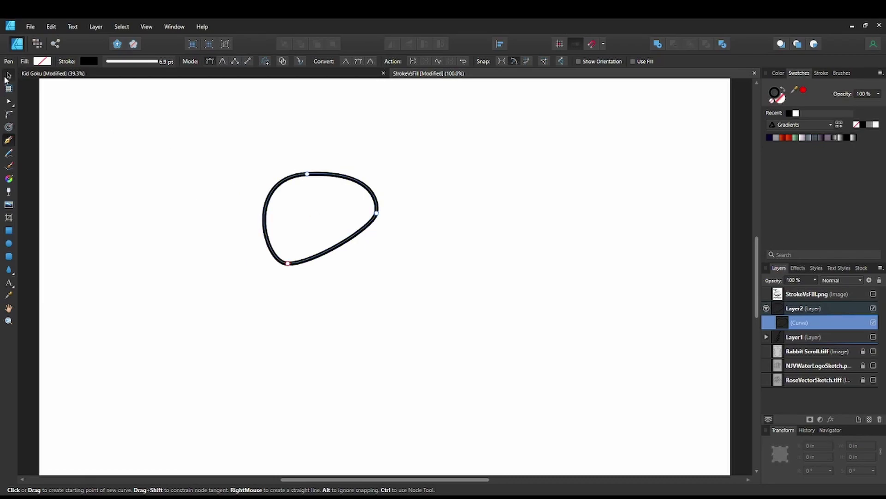
# - Delete the practice teardrop curve
pyautogui.click(8, 75)
pyautogui.press('Delete')
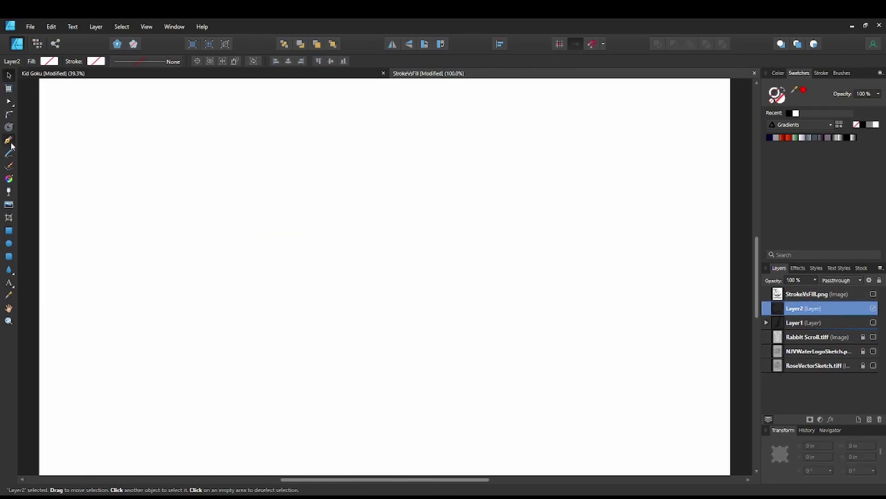
pyautogui.click(9, 139)
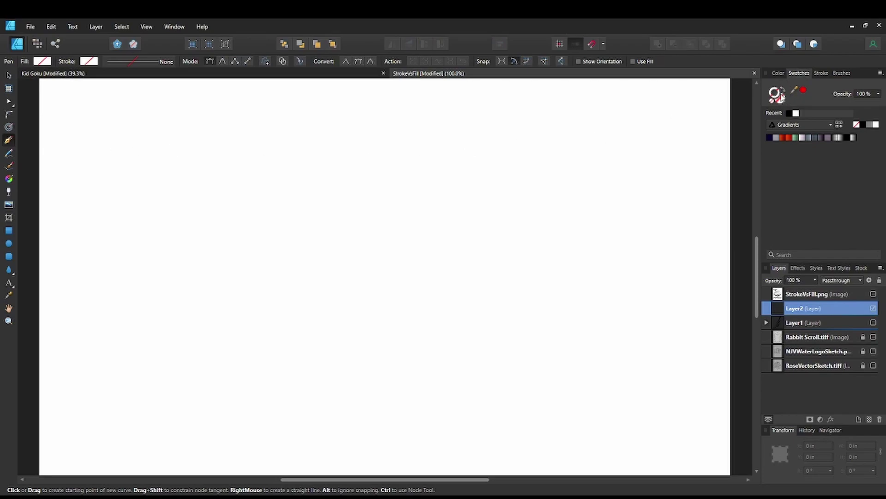
# - Show the NJV logo sketch again and zoom in on the N's inner notch
pyautogui.press('ctrl')
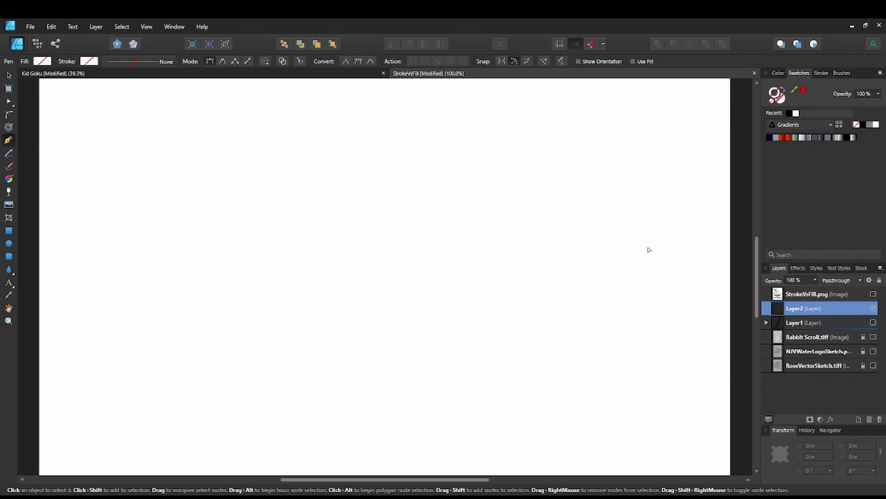
pyautogui.scroll(-1, 649, 250)
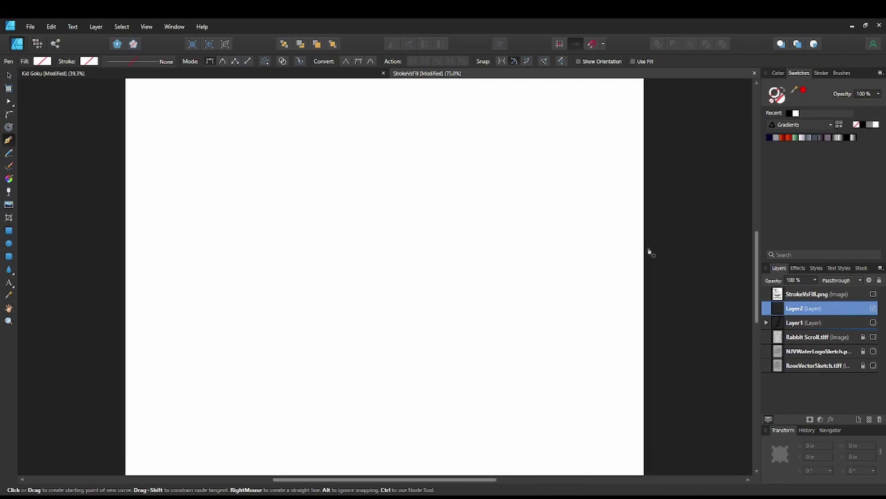
pyautogui.click(873, 352)
pyautogui.moveTo(358, 344); pyautogui.dragTo(496, 296)
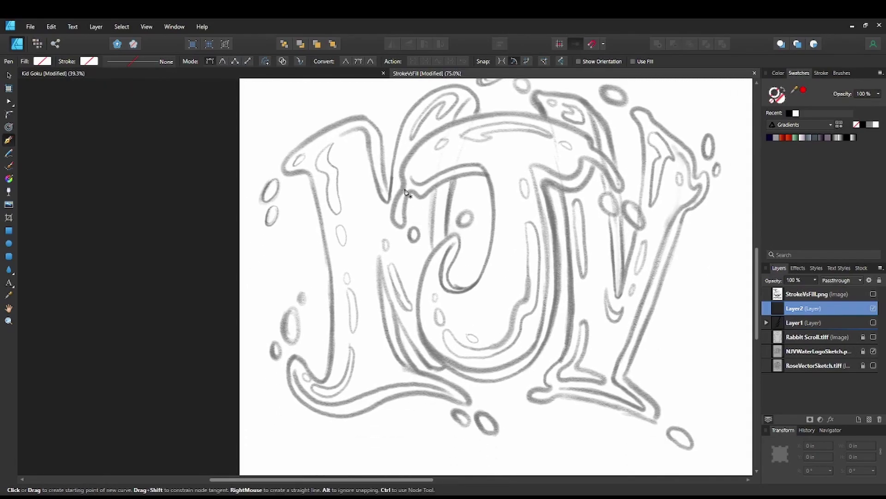
pyautogui.scroll(2, 396, 201)
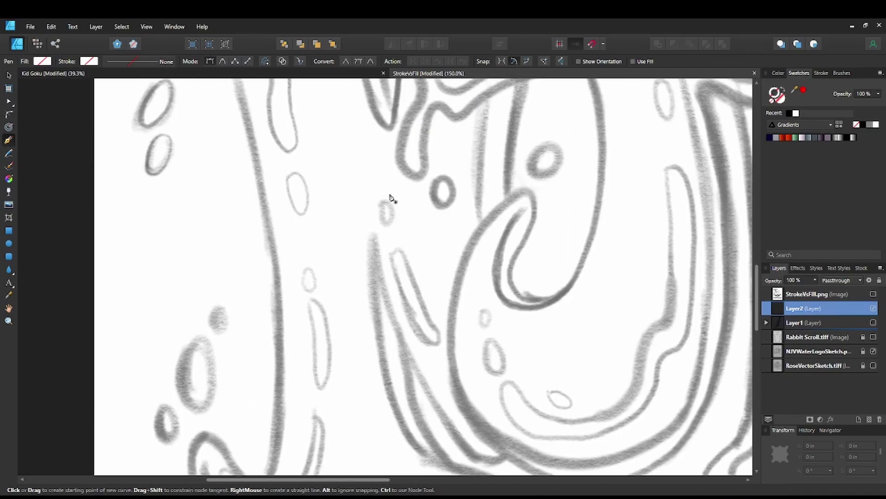
pyautogui.moveTo(397, 202); pyautogui.dragTo(390, 323)
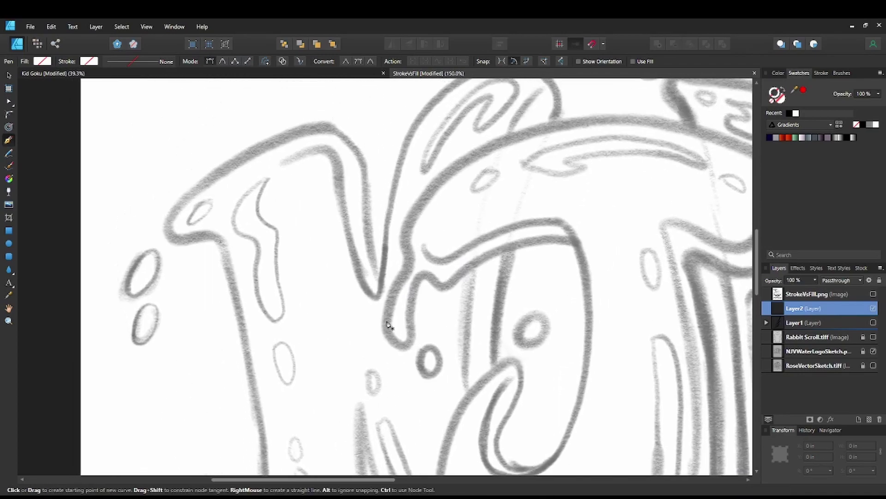
# - Trace the N's upper edge from the inner notch over the top corner to the left serif
pyautogui.click(380, 282)
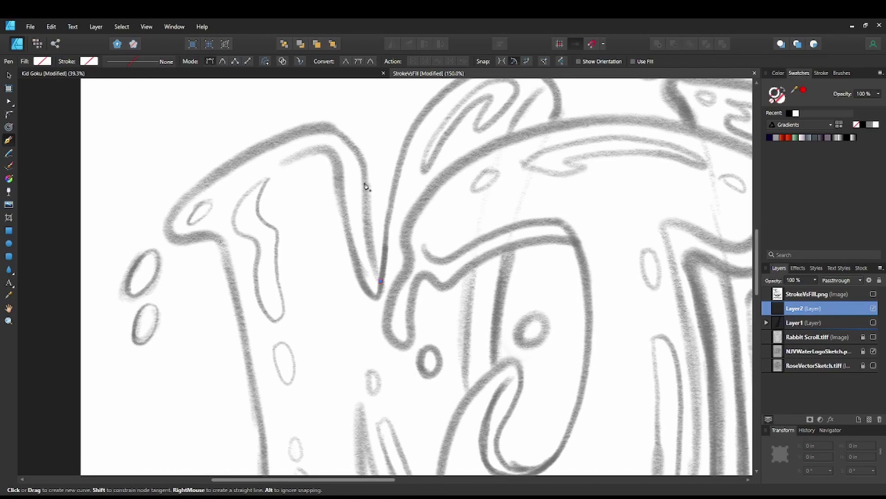
pyautogui.moveTo(366, 170); pyautogui.dragTo(367, 88)
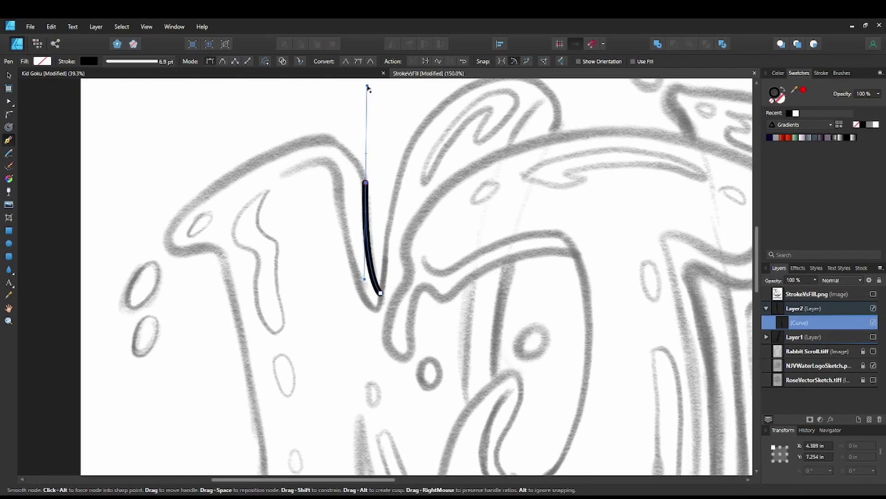
pyautogui.moveTo(367, 87); pyautogui.dragTo(367, 168)
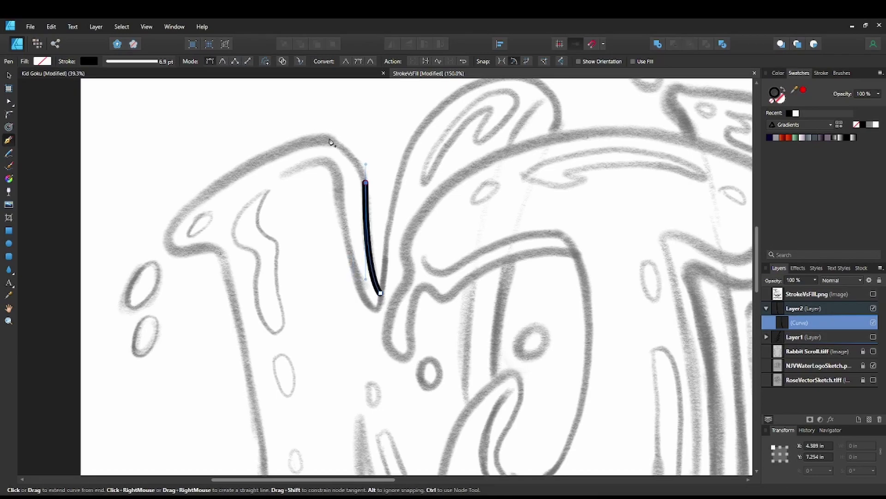
pyautogui.click(326, 138)
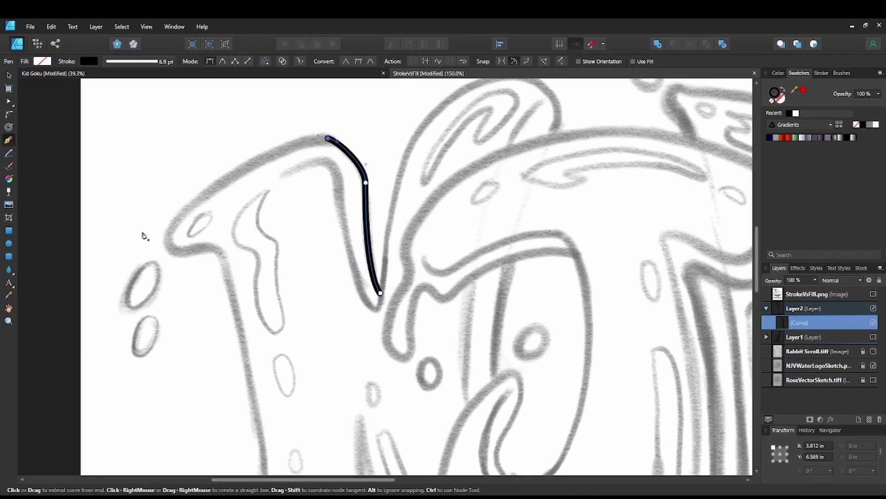
pyautogui.moveTo(167, 238)
pyautogui.mouseDown()
pyautogui.moveTo(142, 315)
pyautogui.moveTo(162, 256)
pyautogui.mouseUp()
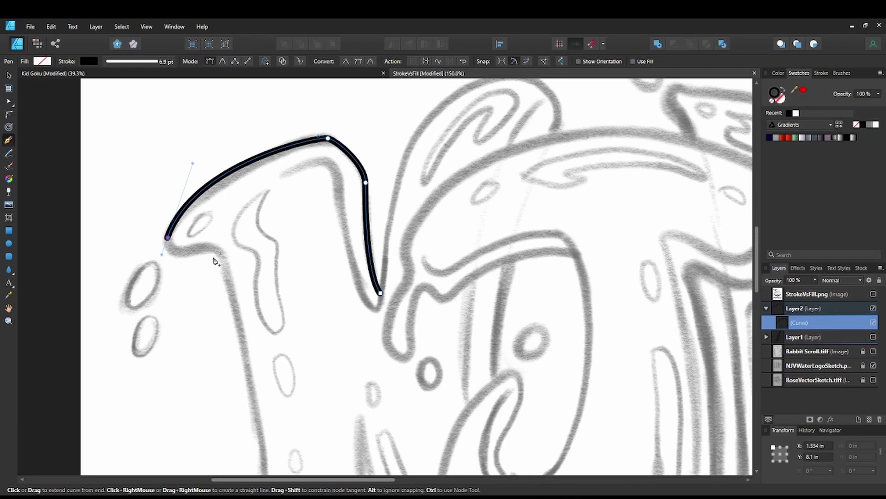
pyautogui.moveTo(219, 253)
pyautogui.mouseDown()
pyautogui.moveTo(237, 250)
pyautogui.moveTo(227, 246)
pyautogui.moveTo(279, 272)
pyautogui.moveTo(197, 246)
pyautogui.moveTo(228, 250)
pyautogui.moveTo(210, 244)
pyautogui.mouseUp()
# - Extend the outline down the N's left stem and around the bottom-left tail
pyautogui.press('space')
pyautogui.moveTo(236, 277); pyautogui.dragTo(217, 181)
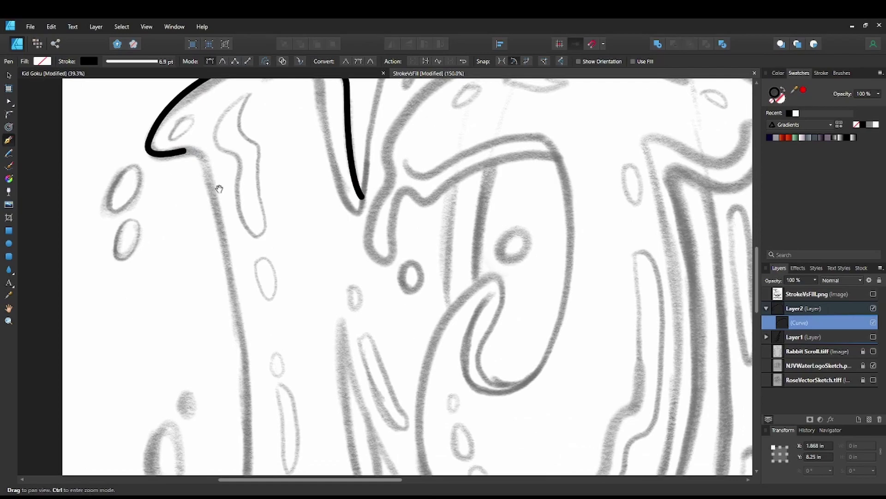
pyautogui.moveTo(222, 242); pyautogui.dragTo(267, 146)
pyautogui.press('space')
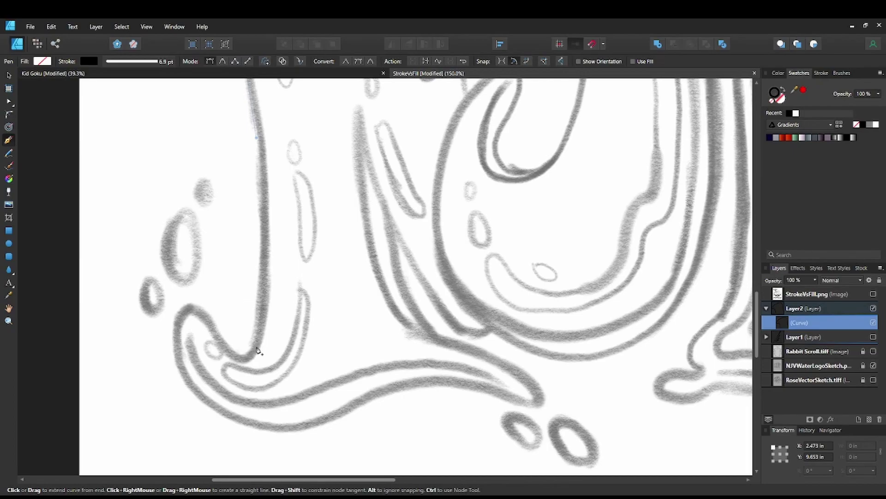
pyautogui.moveTo(250, 355)
pyautogui.mouseDown()
pyautogui.moveTo(204, 405)
pyautogui.moveTo(200, 398)
pyautogui.moveTo(214, 409)
pyautogui.moveTo(233, 372)
pyautogui.mouseUp()
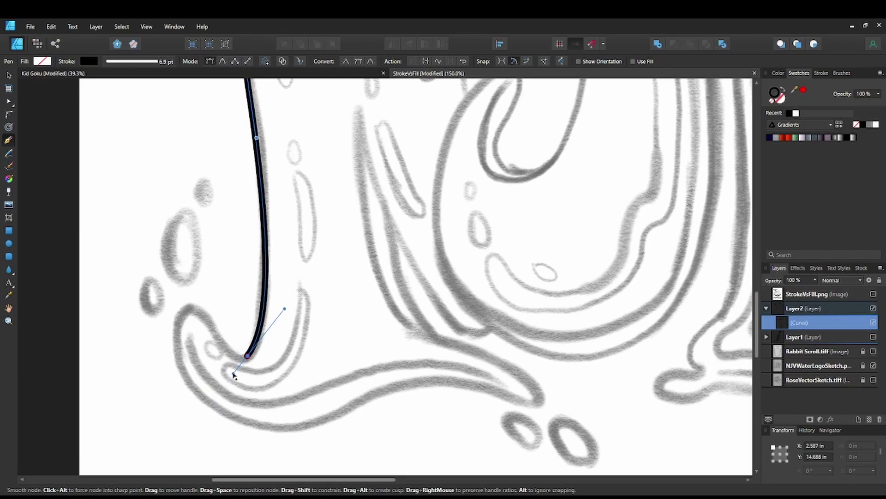
pyautogui.moveTo(202, 314); pyautogui.dragTo(193, 305)
pyautogui.moveTo(179, 360); pyautogui.dragTo(198, 405)
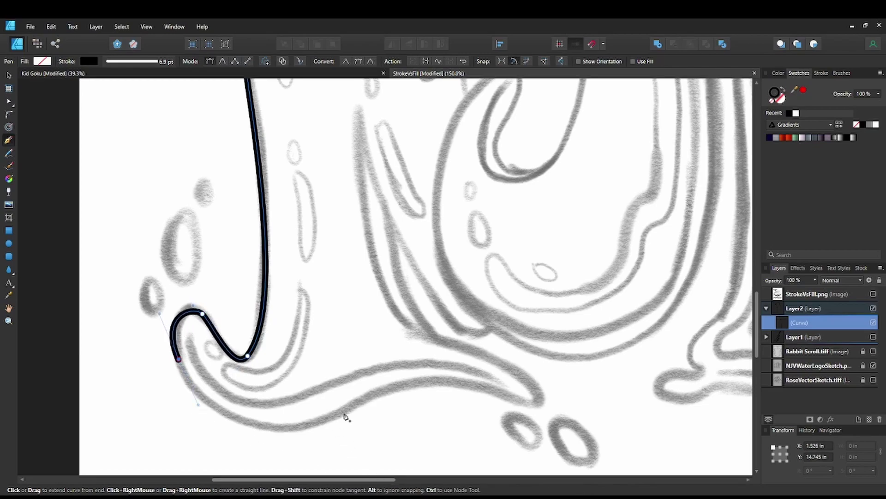
# - Continue the outline along the N's base to its right tip and back along the top
pyautogui.moveTo(346, 412); pyautogui.dragTo(433, 377)
pyautogui.moveTo(537, 406); pyautogui.dragTo(632, 438)
pyautogui.moveTo(625, 435); pyautogui.dragTo(550, 410)
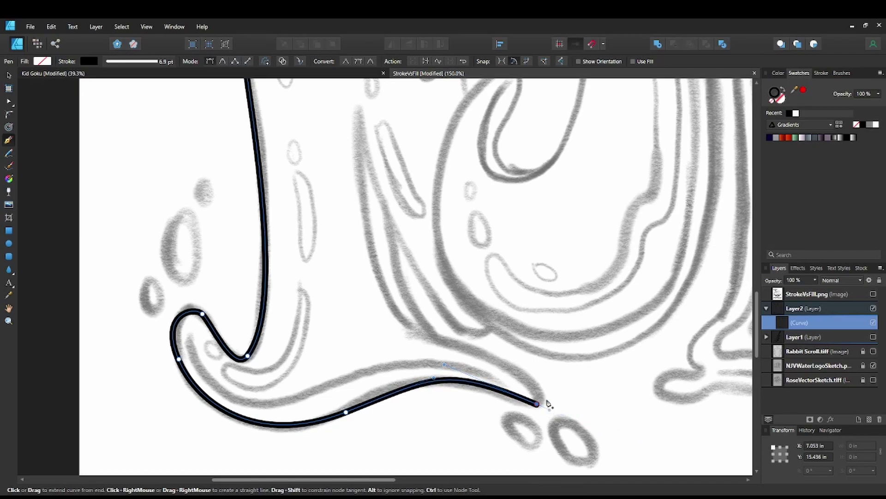
pyautogui.click(480, 353)
pyautogui.moveTo(466, 351); pyautogui.dragTo(412, 329)
# - Trace up the inner diagonal to a sharp point and back down to the inner base corner
pyautogui.moveTo(369, 238); pyautogui.dragTo(358, 169)
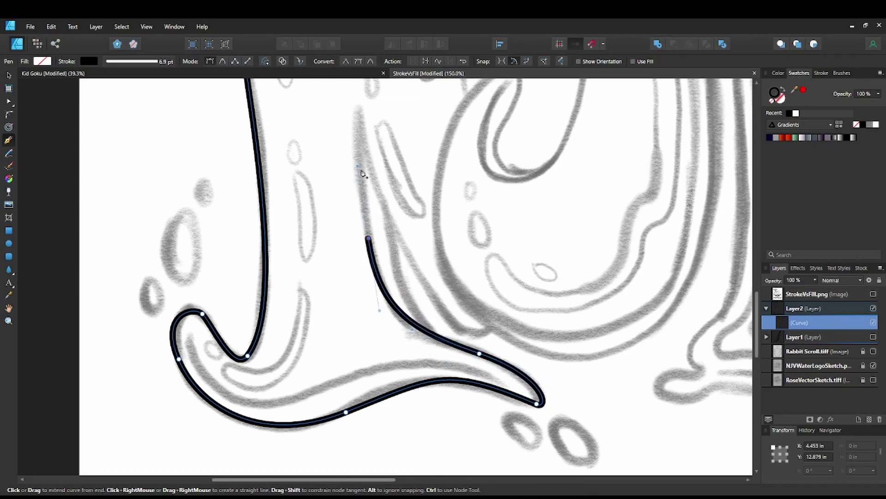
pyautogui.click(359, 112)
pyautogui.press('Escape')
pyautogui.moveTo(361, 96); pyautogui.dragTo(357, 199)
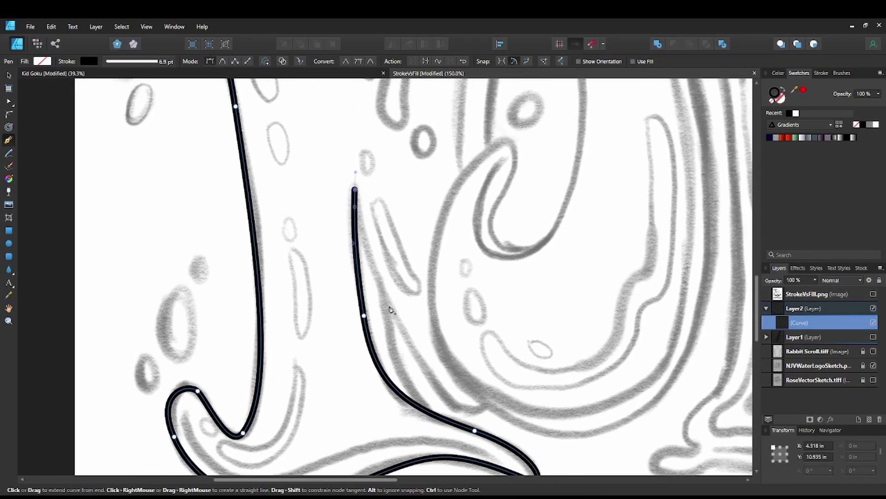
pyautogui.click(357, 192)
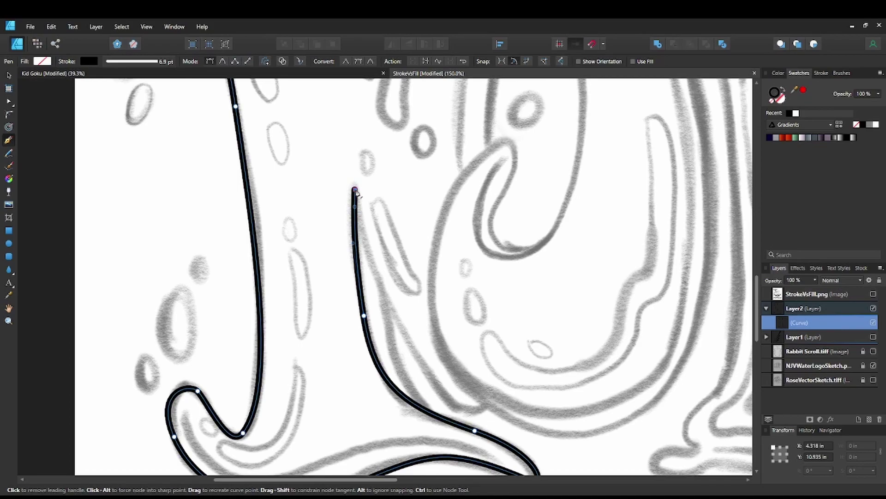
pyautogui.click(355, 190)
pyautogui.moveTo(487, 406); pyautogui.dragTo(564, 379)
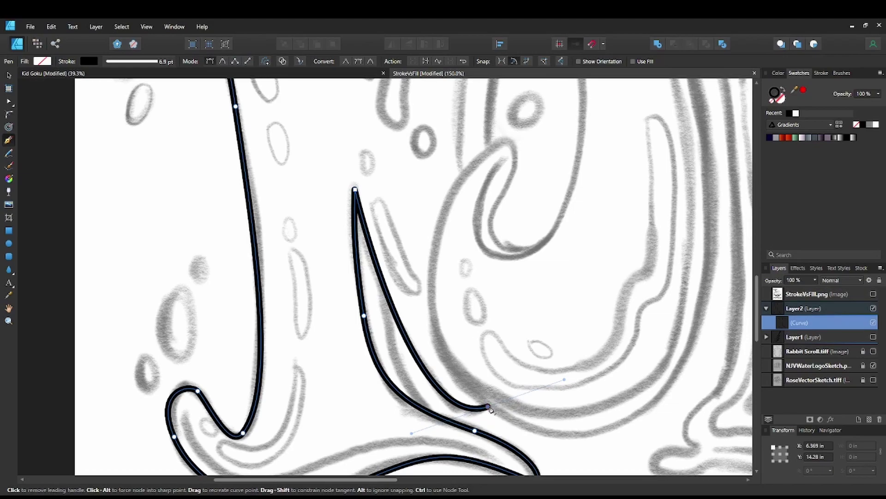
pyautogui.click(489, 408)
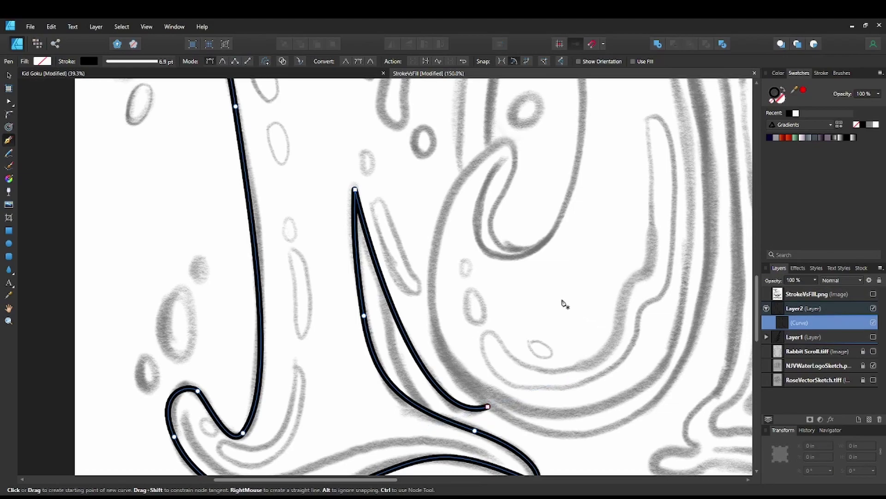
pyautogui.hotkey('ctrl', '-')
pyautogui.press('space')
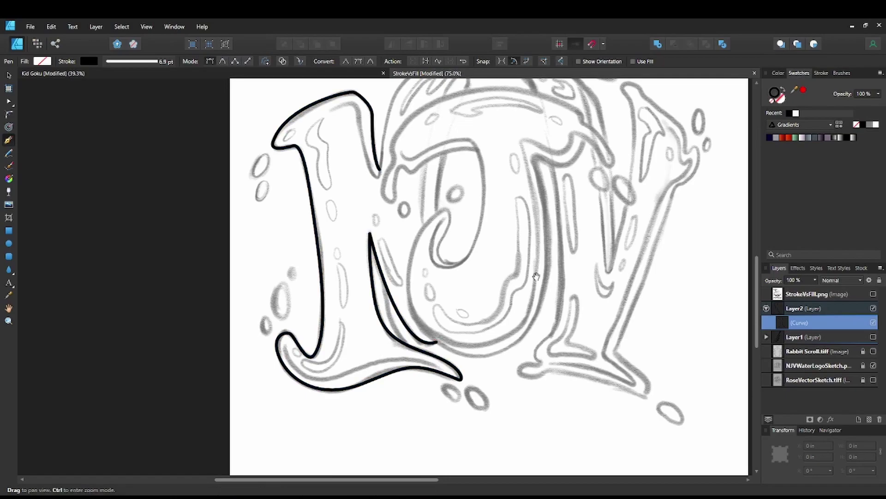
# - Set the N outline's stroke width to 9 pt and change its stroke alignment
pyautogui.moveTo(466, 272); pyautogui.dragTo(464, 305)
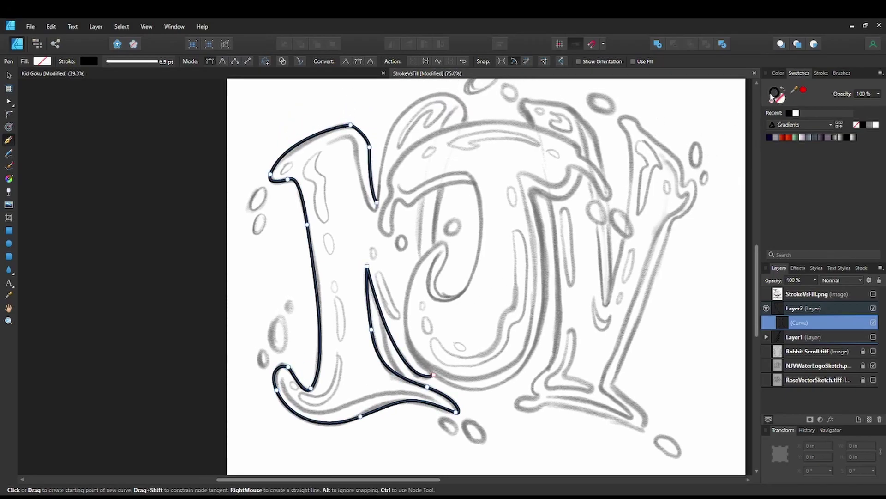
pyautogui.click(823, 73)
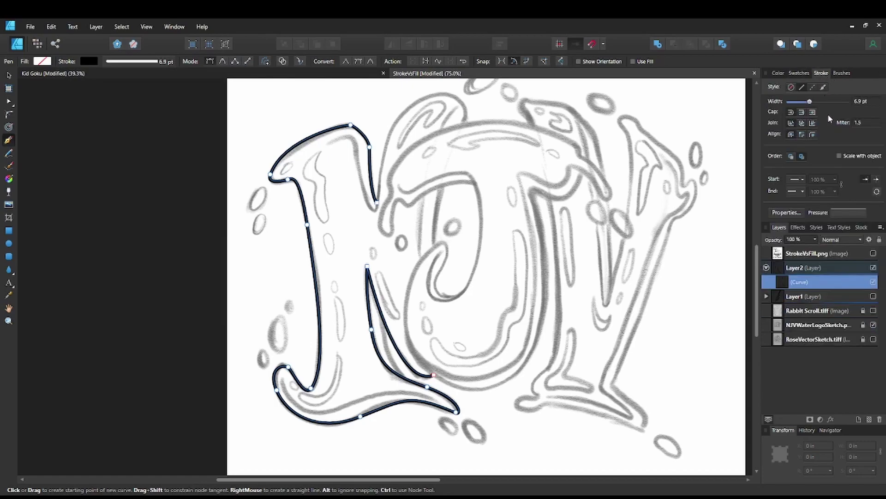
pyautogui.moveTo(809, 101); pyautogui.dragTo(813, 102)
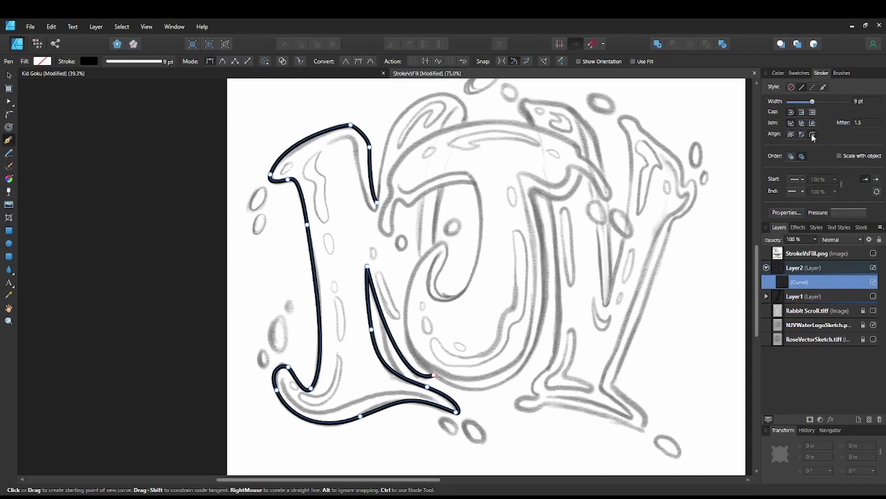
pyautogui.click(792, 136)
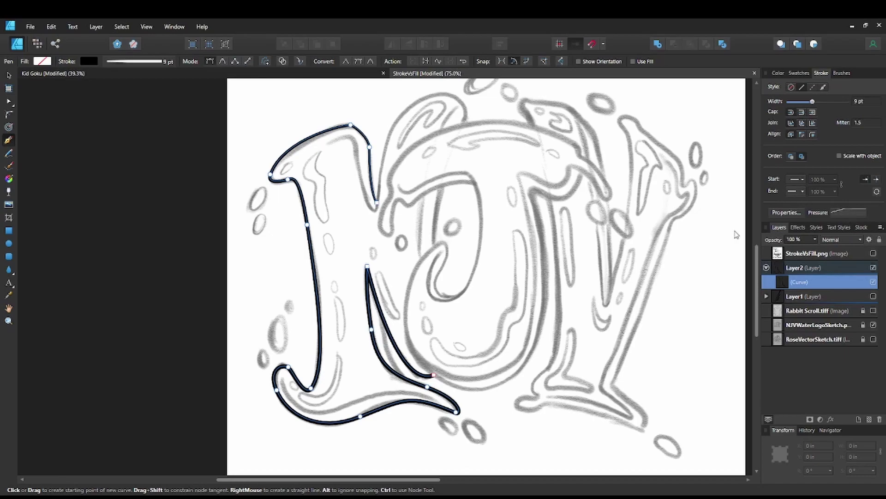
# - Draw a test arc in the empty space above the N
pyautogui.press('v')
pyautogui.click(492, 285)
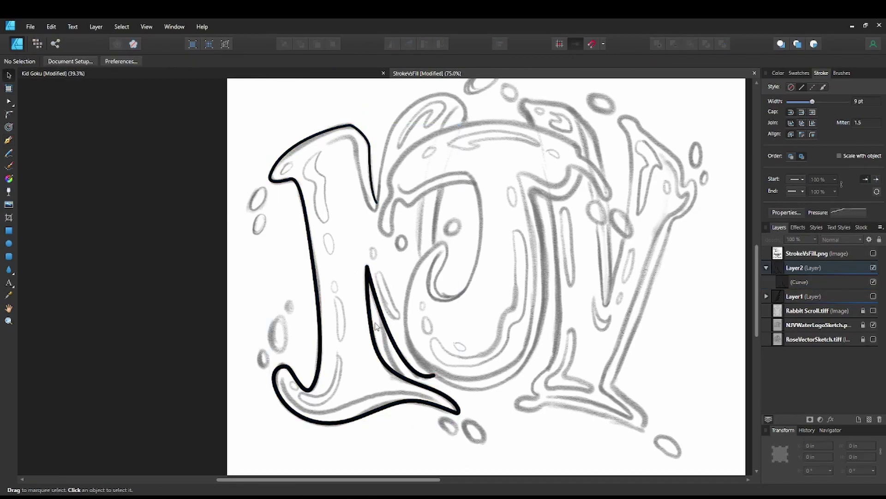
pyautogui.click(9, 140)
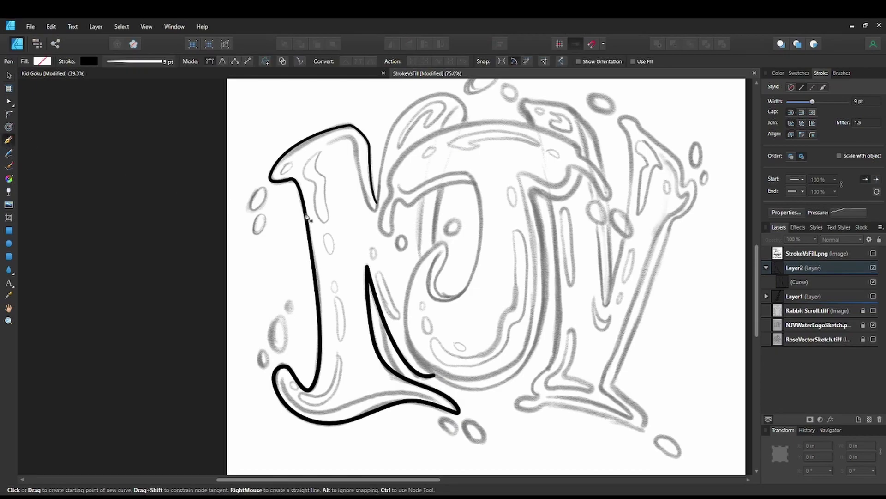
pyautogui.hotkey('ctrl', '+')
pyautogui.hotkey('ctrl', '+')
pyautogui.moveTo(307, 203); pyautogui.dragTo(328, 356)
pyautogui.moveTo(305, 193); pyautogui.dragTo(330, 380)
pyautogui.click(180, 203)
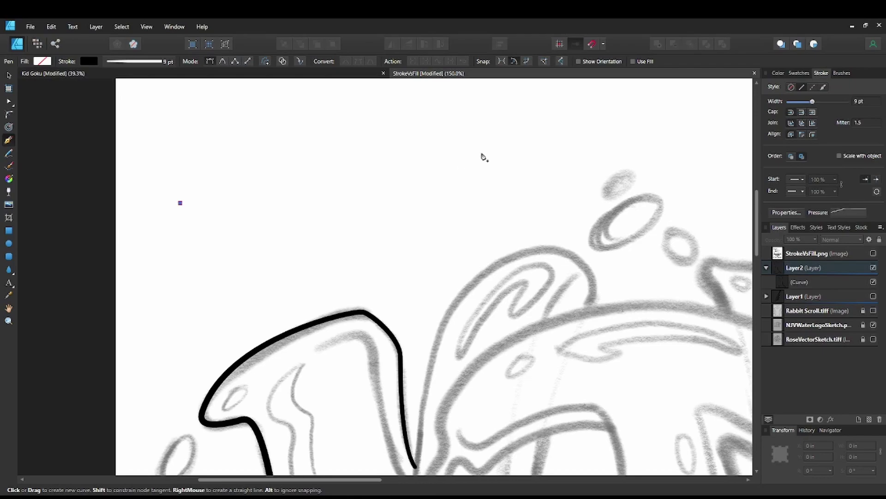
pyautogui.moveTo(533, 163); pyautogui.dragTo(695, 187)
pyautogui.press('Return')
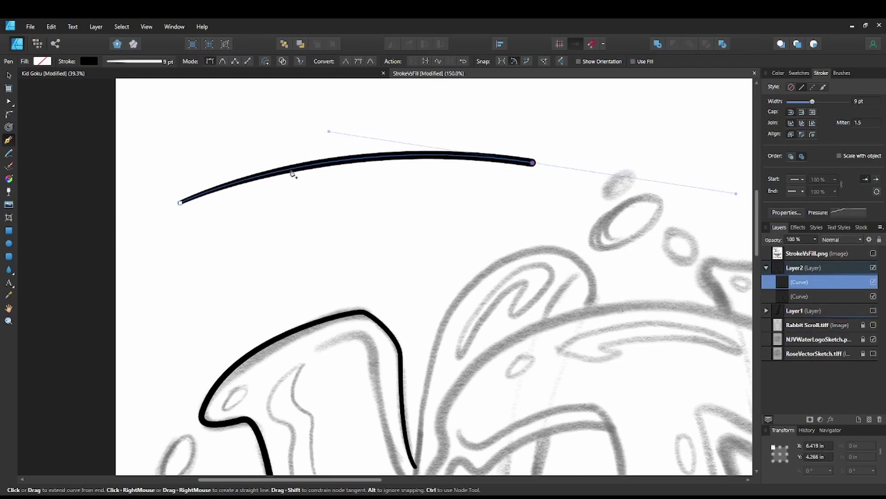
# - Select the test arc above the N and delete it
pyautogui.press('v')
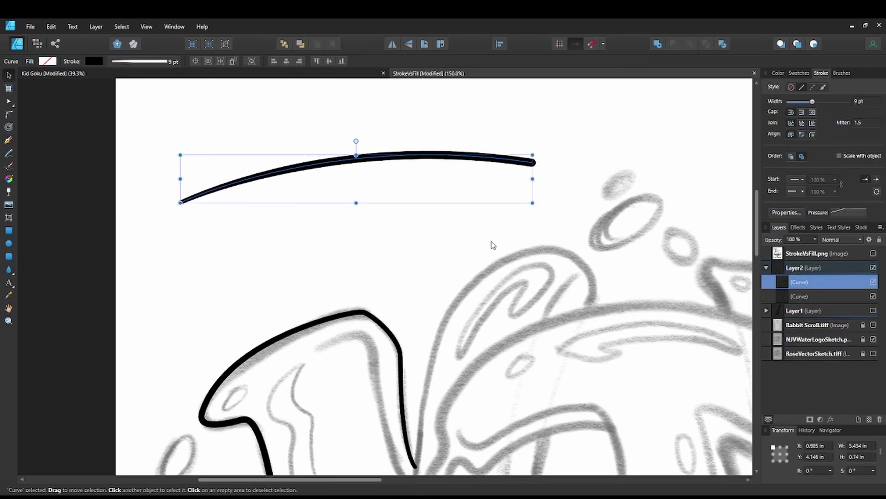
pyautogui.click(471, 251)
pyautogui.moveTo(463, 247); pyautogui.dragTo(415, 182)
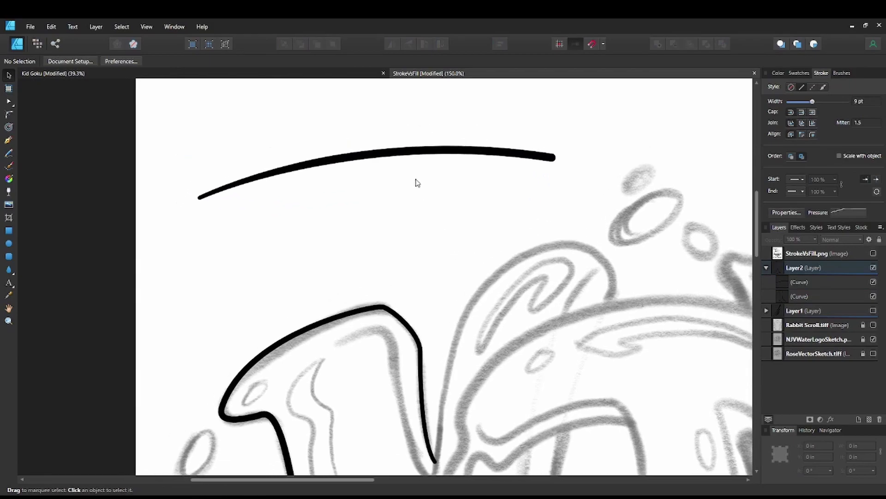
pyautogui.click(411, 153)
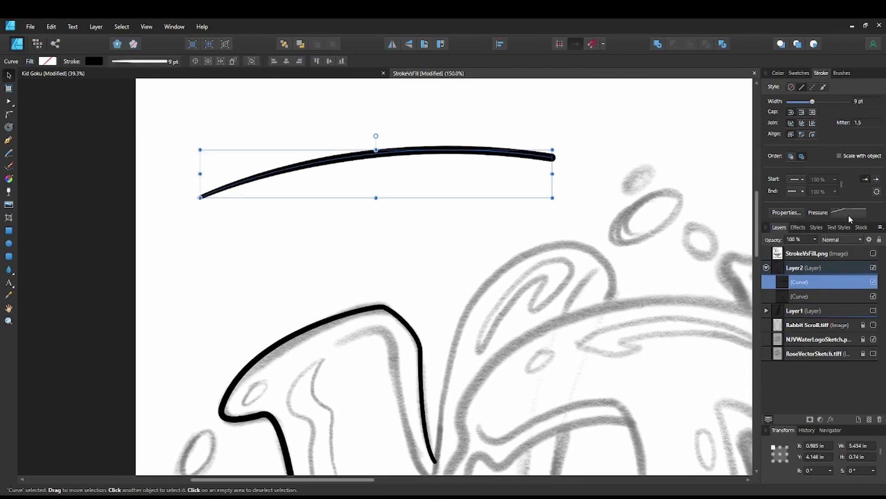
pyautogui.press('space')
pyautogui.press('space')
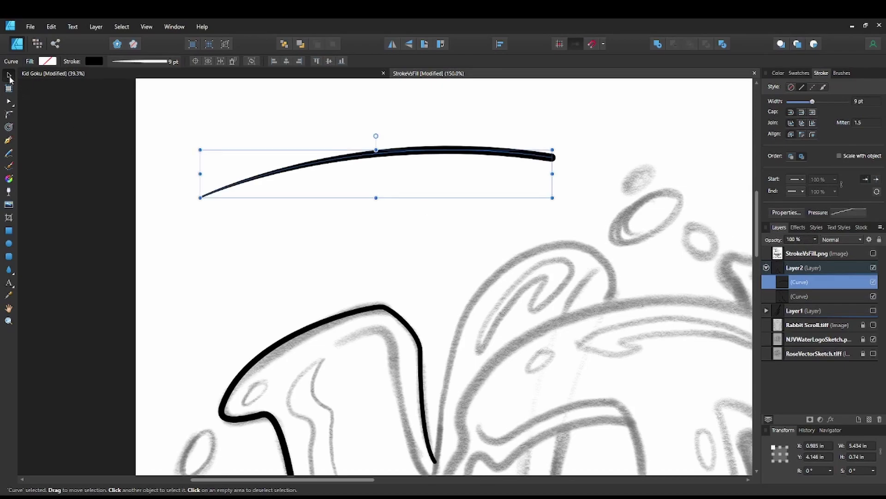
pyautogui.click(406, 236)
pyautogui.scroll(2, 405, 249)
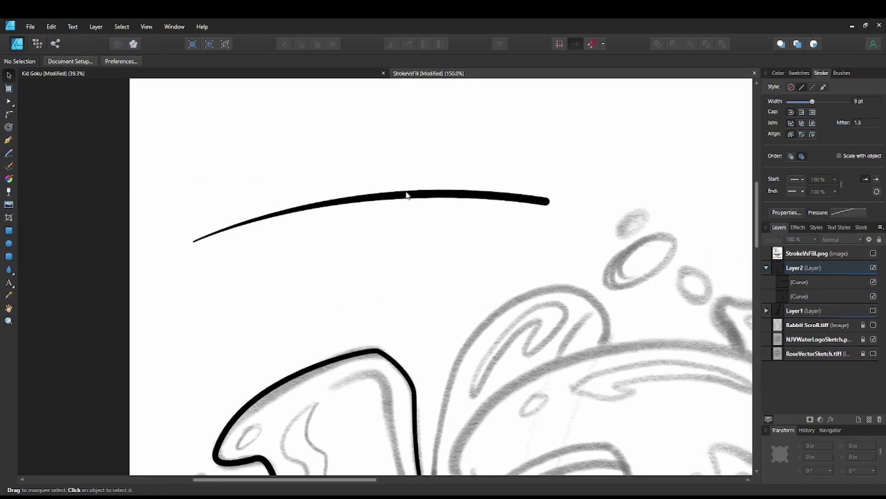
pyautogui.moveTo(400, 197); pyautogui.dragTo(449, 169)
pyautogui.press('space')
pyautogui.moveTo(440, 255); pyautogui.dragTo(427, 186)
pyautogui.press('space')
pyautogui.press('space')
pyautogui.moveTo(428, 219); pyautogui.dragTo(425, 273)
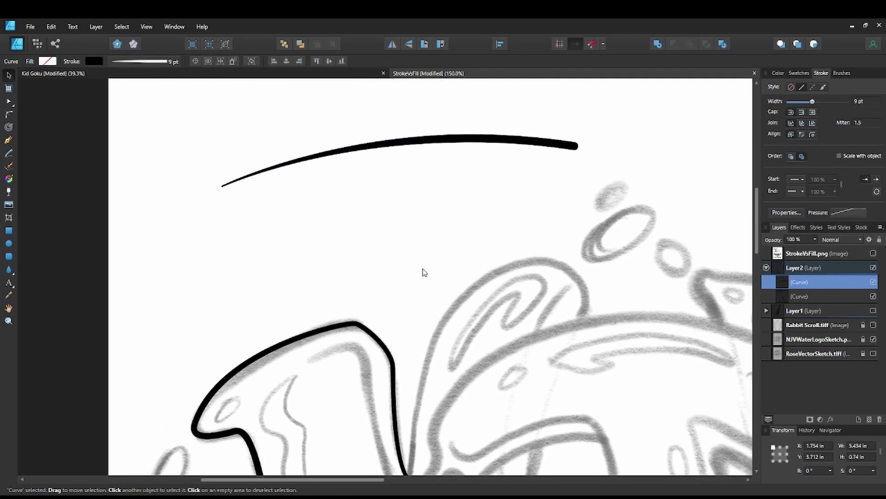
pyautogui.press('Delete')
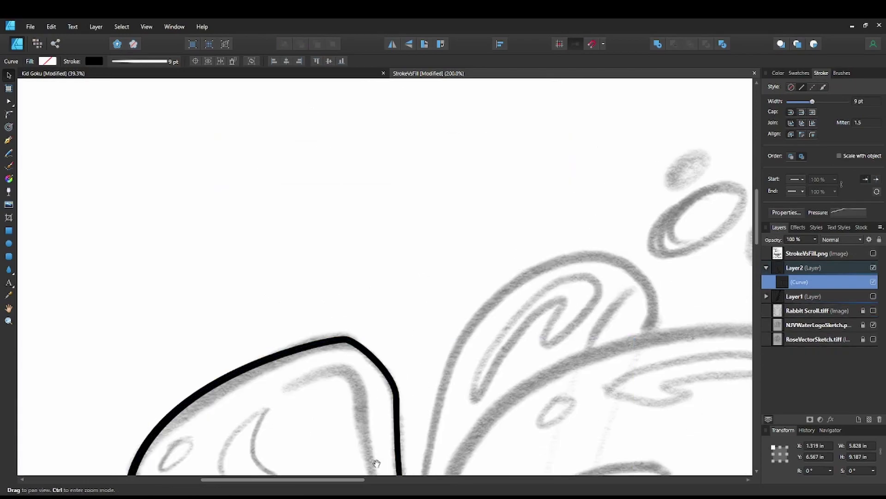
# - Zoom out to 75%, deselect the N outline, collapse Layer2 and untick its visibility
pyautogui.scroll(-2, 350, 376)
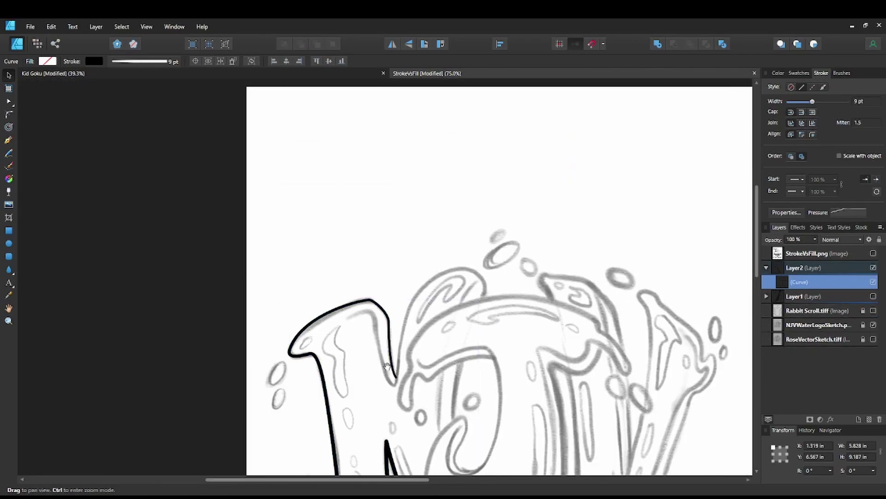
pyautogui.scroll(-4, 441, 239)
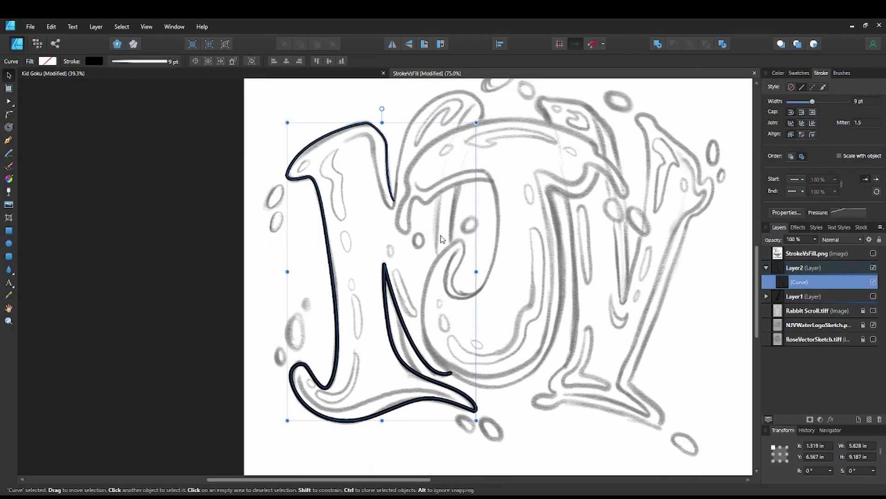
pyautogui.click(388, 205)
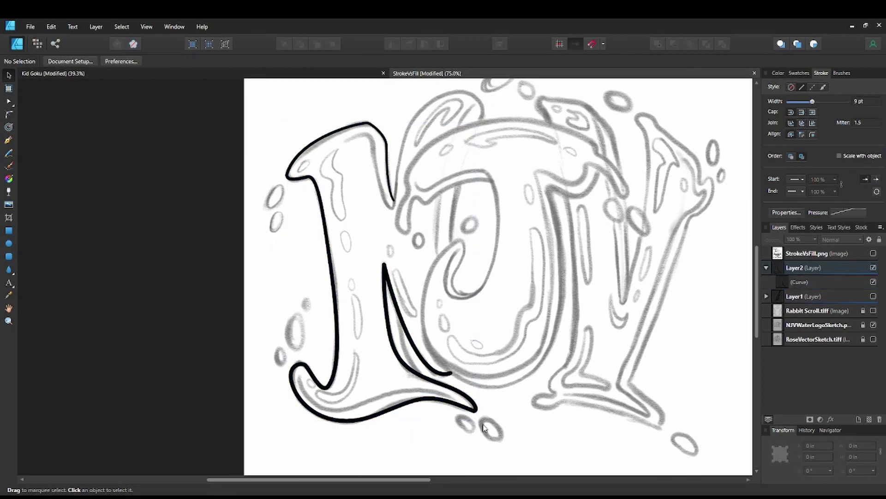
pyautogui.scroll(1, 456, 261)
pyautogui.hscroll(1, 457, 261)
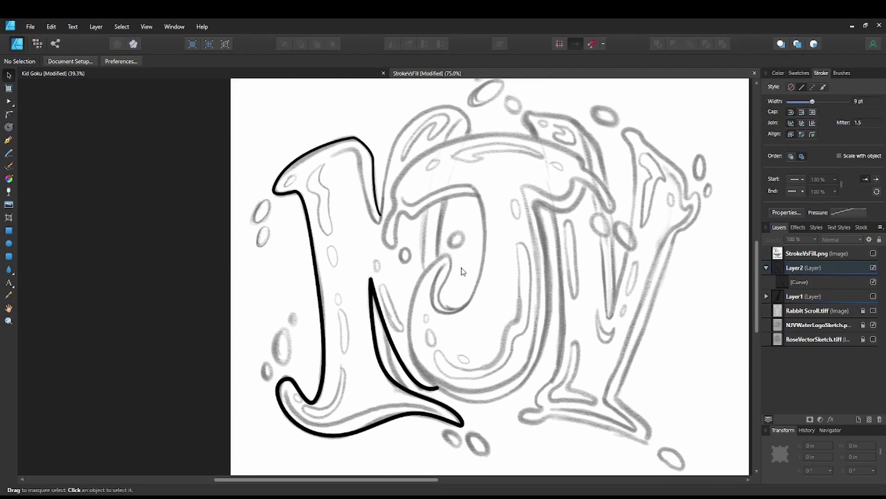
pyautogui.click(768, 267)
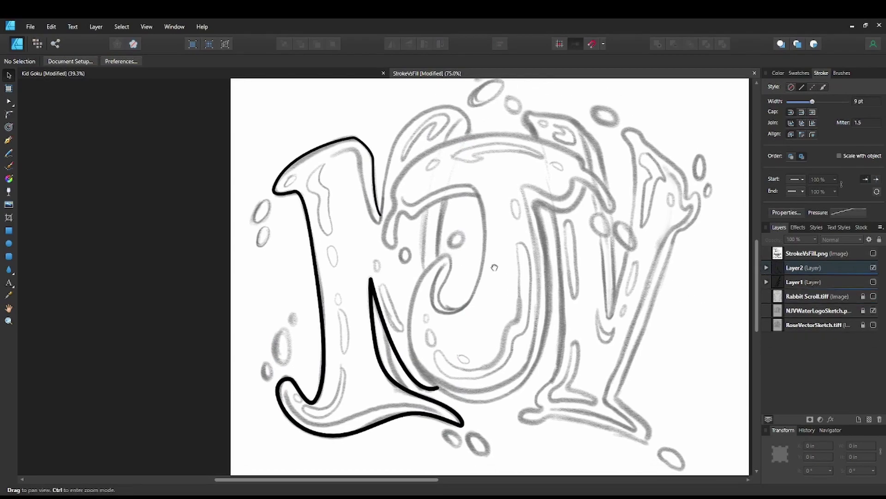
pyautogui.scroll(1, 508, 288)
pyautogui.hscroll(2, 507, 288)
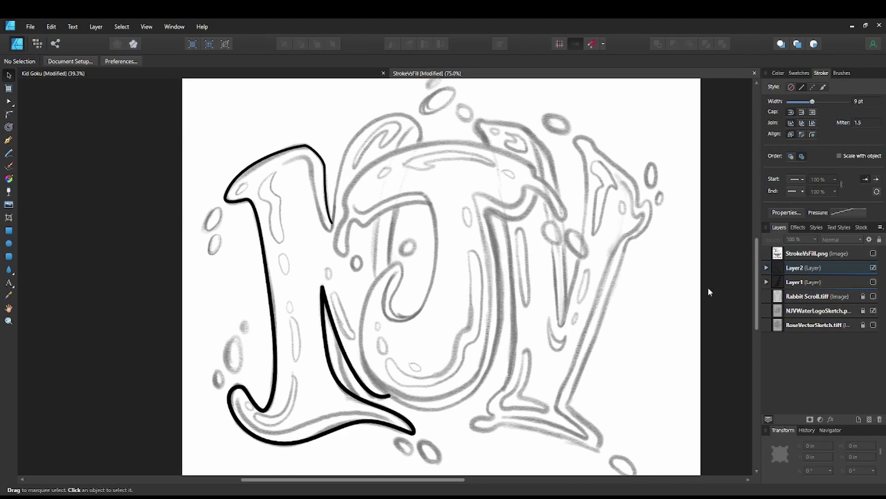
pyautogui.click(873, 268)
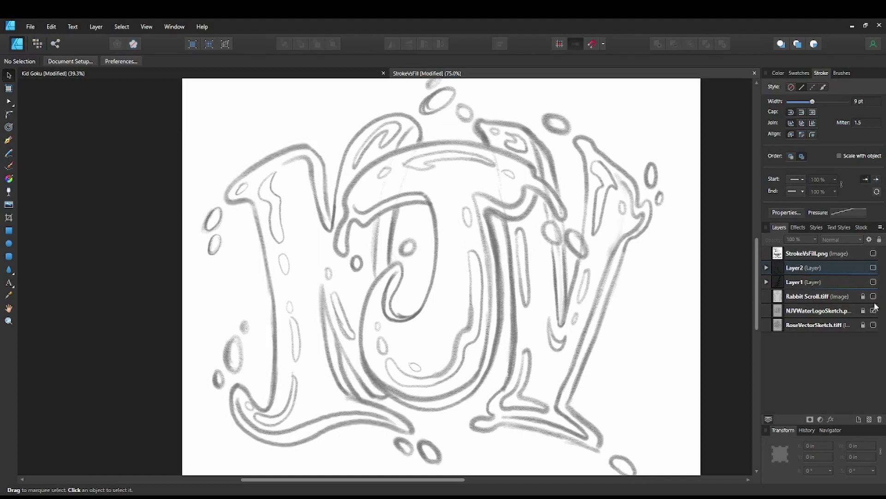
# - Hide NJWaterLogoSketch, show RoseVectorSketch, and zoom to 150% on the rose's top petals
pyautogui.click(873, 310)
pyautogui.click(874, 325)
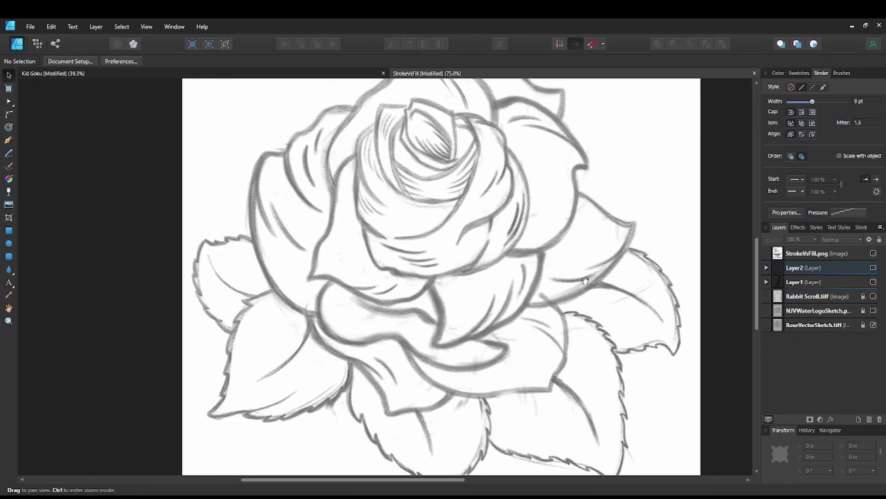
pyautogui.scroll(3, 532, 251)
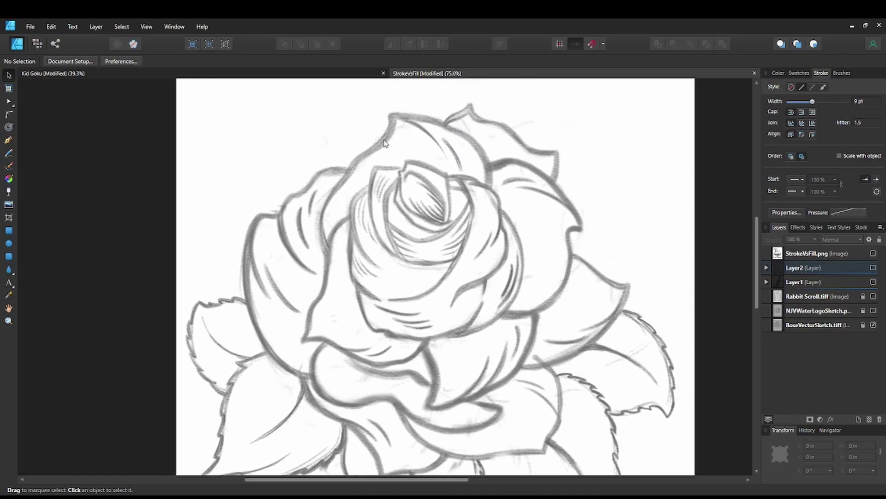
pyautogui.moveTo(529, 253); pyautogui.dragTo(529, 252)
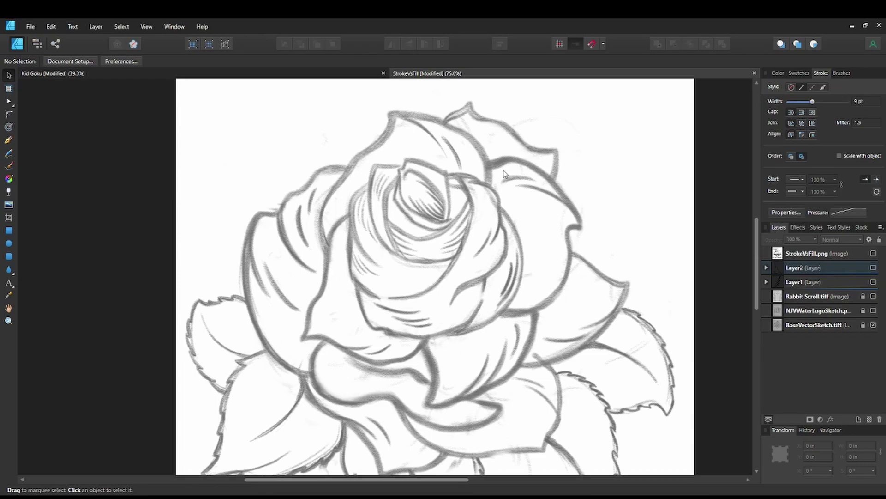
pyautogui.moveTo(469, 157); pyautogui.dragTo(464, 200)
pyautogui.hotkey('ctrl', '=')
pyautogui.hotkey('ctrl', '=')
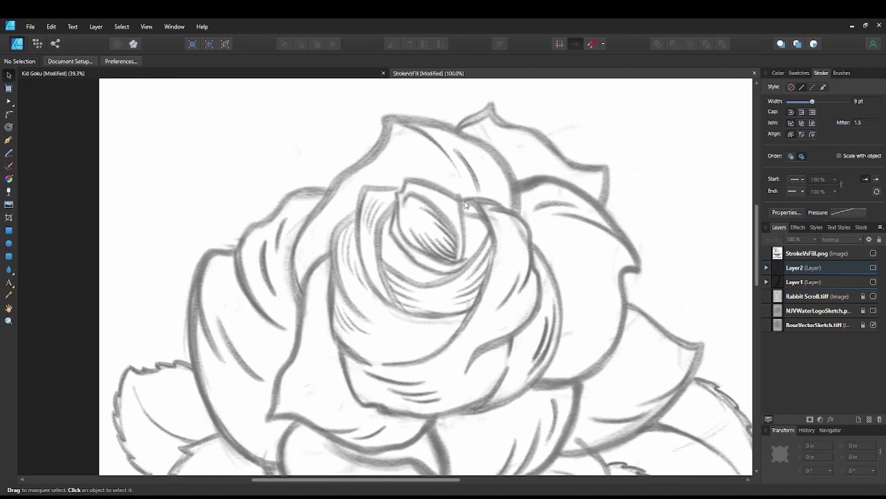
pyautogui.scroll(3, 464, 199)
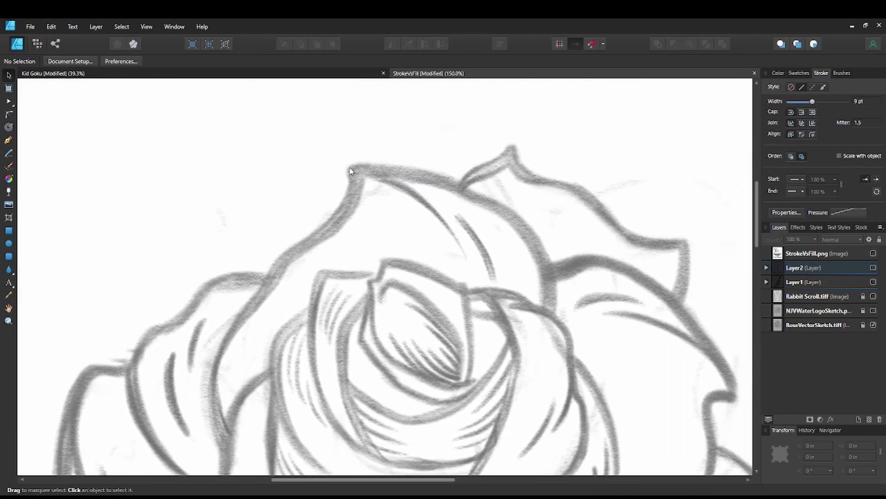
pyautogui.moveTo(455, 236); pyautogui.dragTo(440, 224)
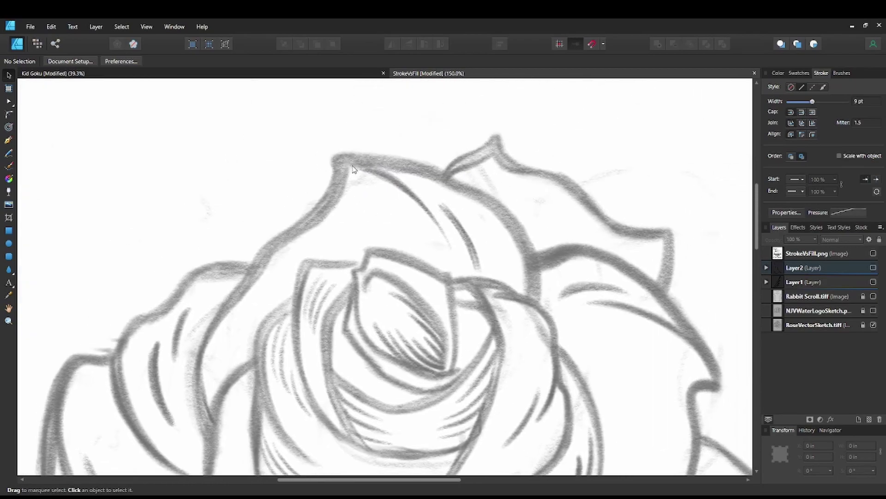
pyautogui.scroll(-2, 522, 288)
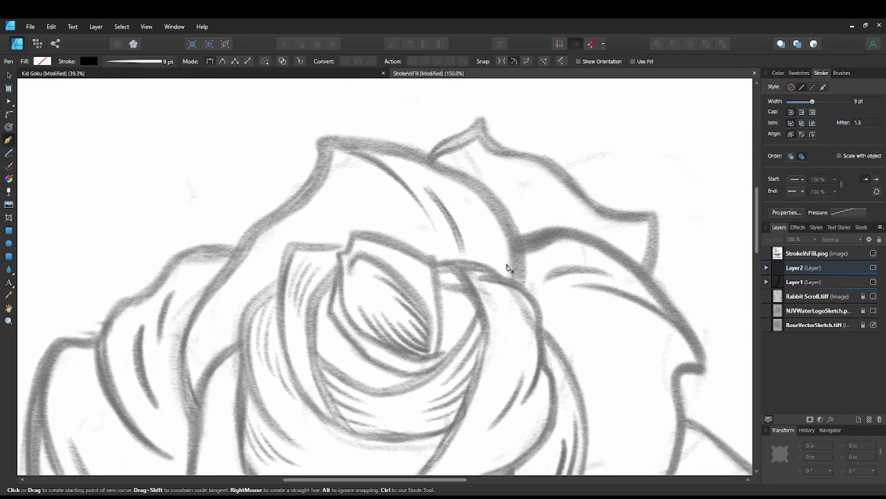
# - Swap fill and stroke for a solid black fill, set stroke width to 0.1 pt, and zoom to 200%
pyautogui.click(778, 73)
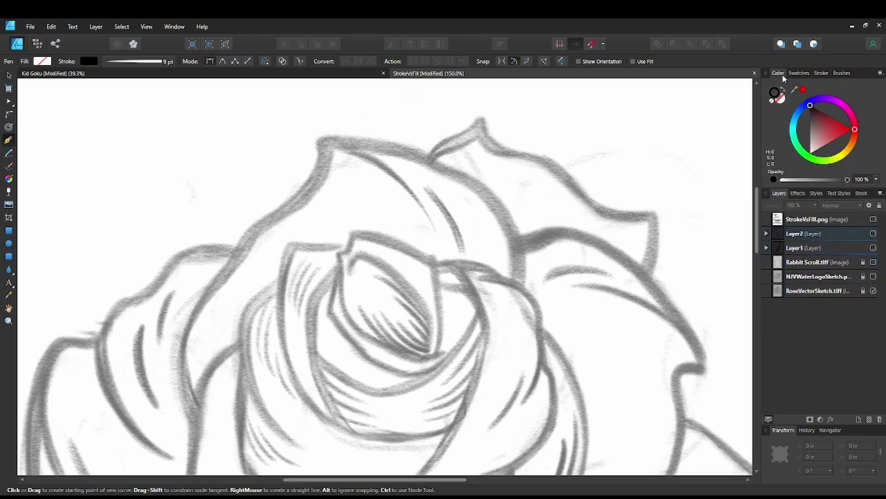
pyautogui.click(784, 94)
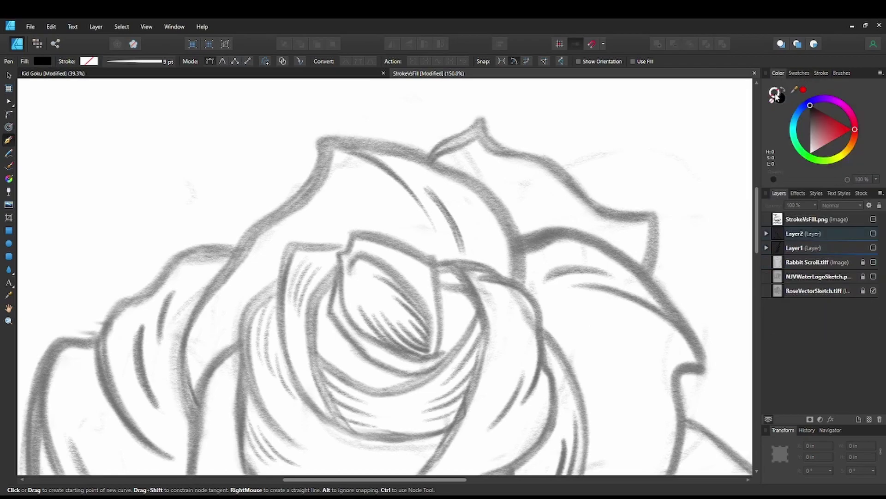
pyautogui.click(820, 74)
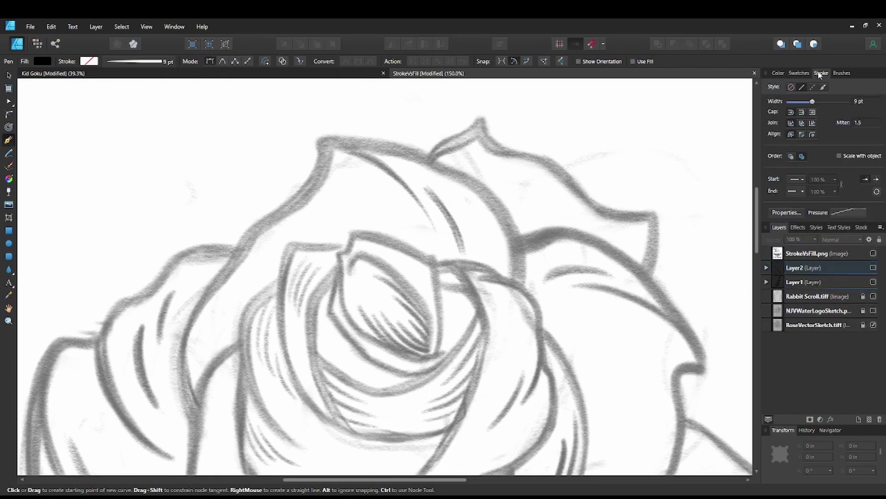
pyautogui.moveTo(813, 105); pyautogui.dragTo(791, 108)
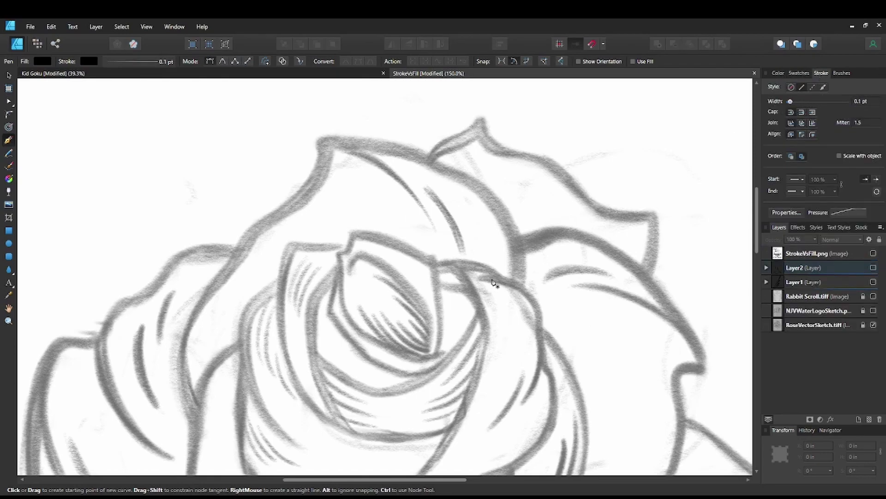
pyautogui.scroll(1, 373, 264)
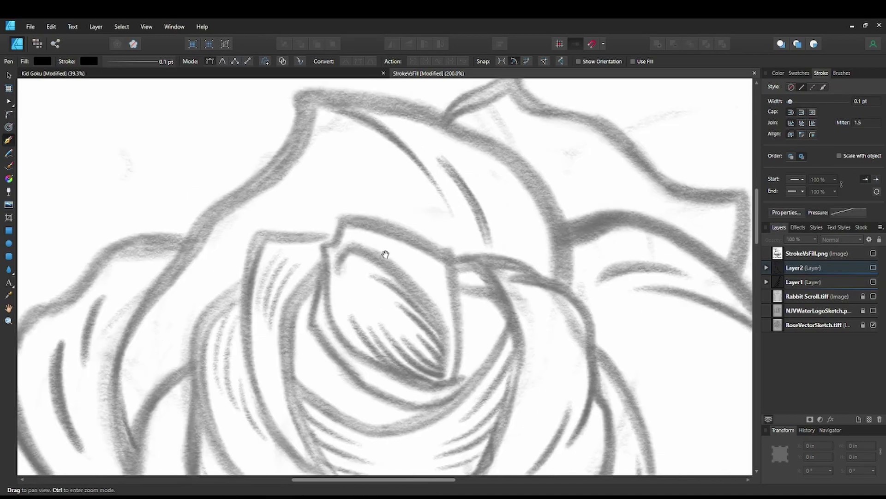
pyautogui.moveTo(386, 253); pyautogui.dragTo(343, 314)
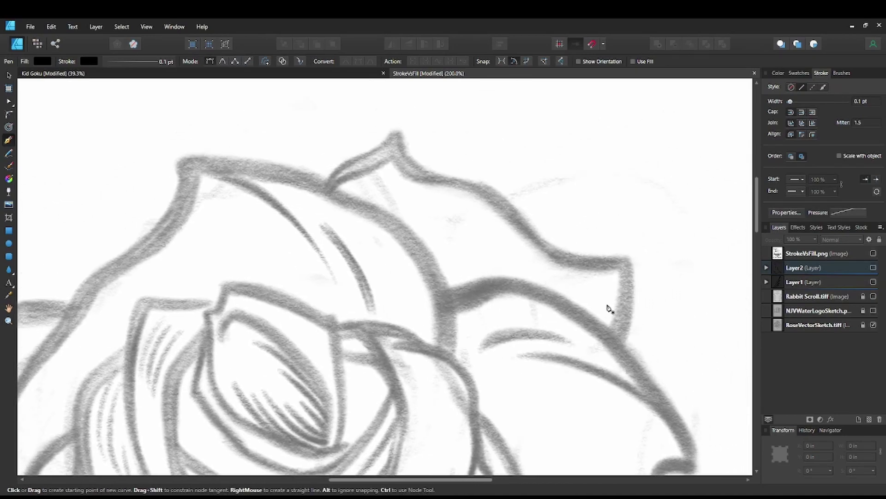
pyautogui.moveTo(573, 311); pyautogui.dragTo(467, 289)
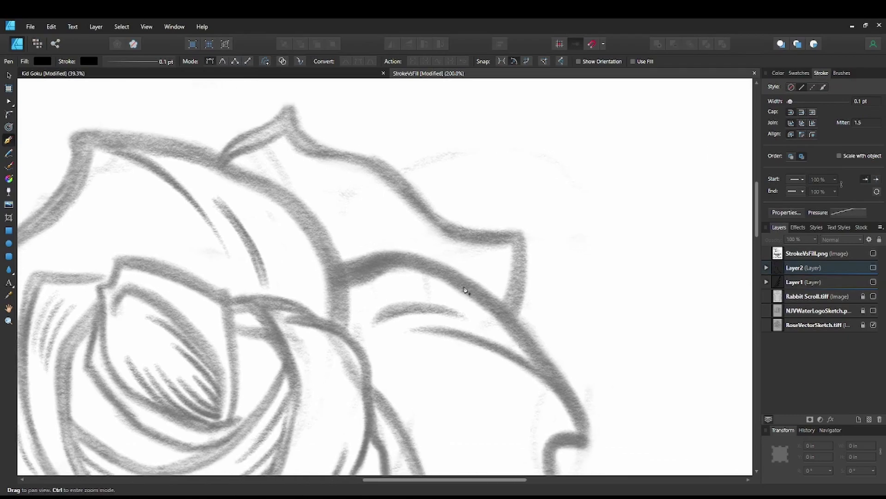
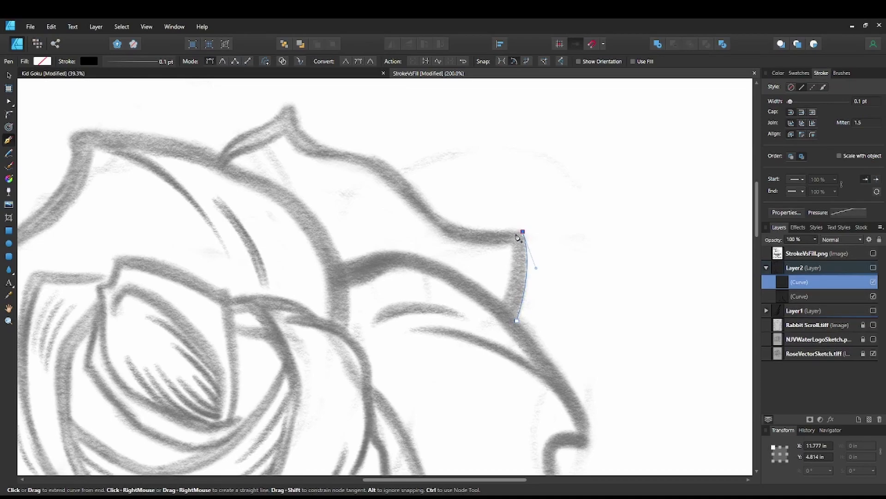
# - Trace the outer edge of the petal's thick stroke with pen nodes, ending at its left tip
pyautogui.click(440, 218)
pyautogui.moveTo(347, 152)
pyautogui.mouseDown()
pyautogui.moveTo(283, 145)
pyautogui.moveTo(331, 152)
pyautogui.mouseUp()
pyautogui.click(295, 144)
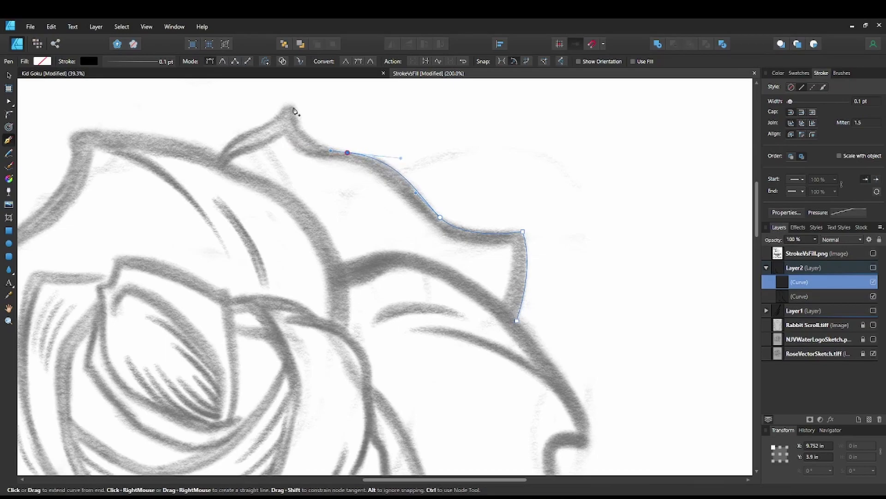
pyautogui.scroll(2, 295, 93)
pyautogui.moveTo(296, 124); pyautogui.dragTo(291, 105)
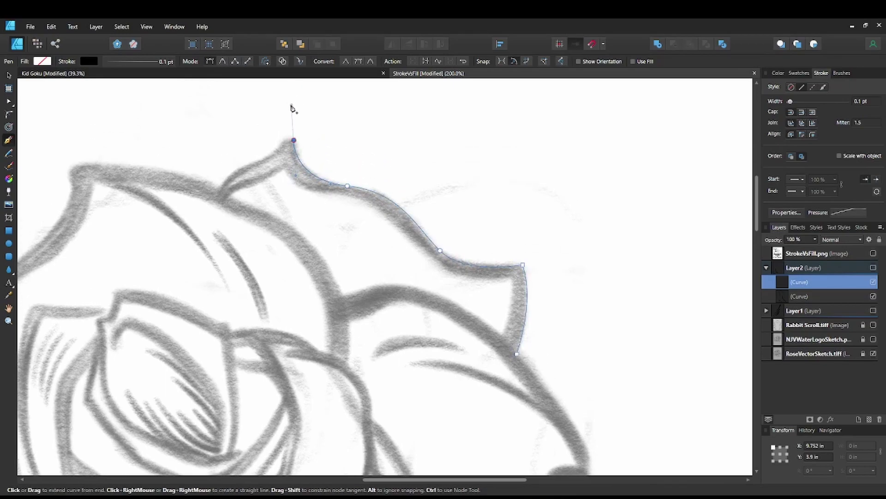
pyautogui.click(294, 141)
pyautogui.moveTo(218, 194); pyautogui.dragTo(211, 215)
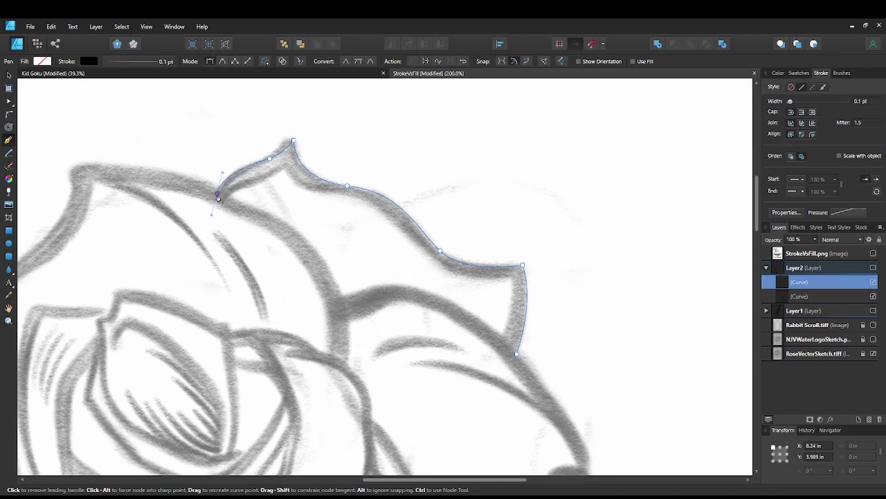
pyautogui.click(219, 197)
pyautogui.click(227, 197)
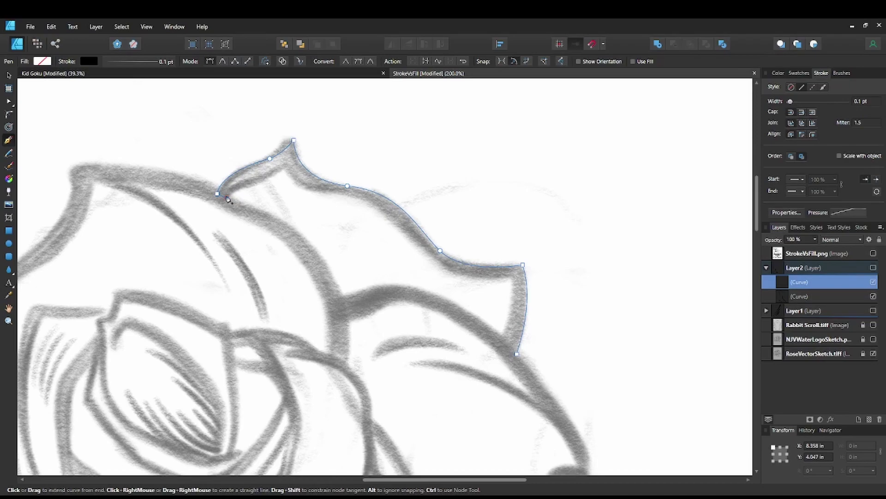
# - Trace the inner edge past the peak to the right corner and close the curve at the start node
pyautogui.moveTo(237, 186); pyautogui.dragTo(246, 184)
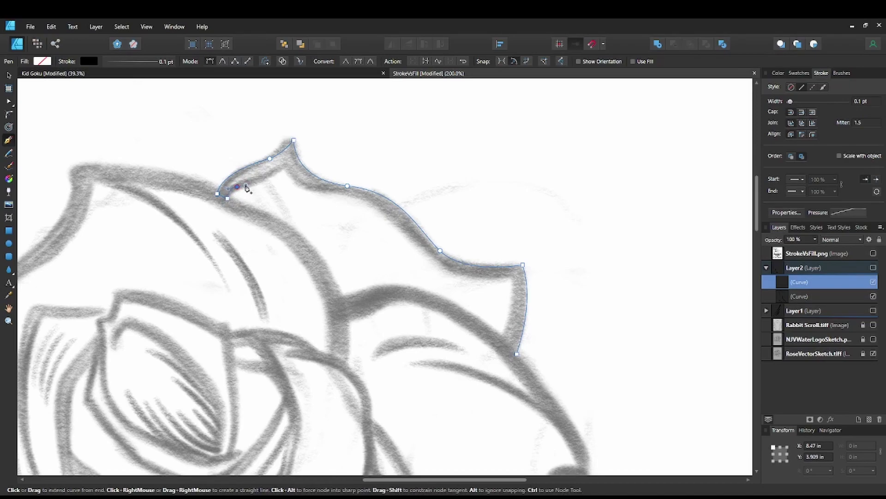
pyautogui.moveTo(285, 161); pyautogui.dragTo(291, 155)
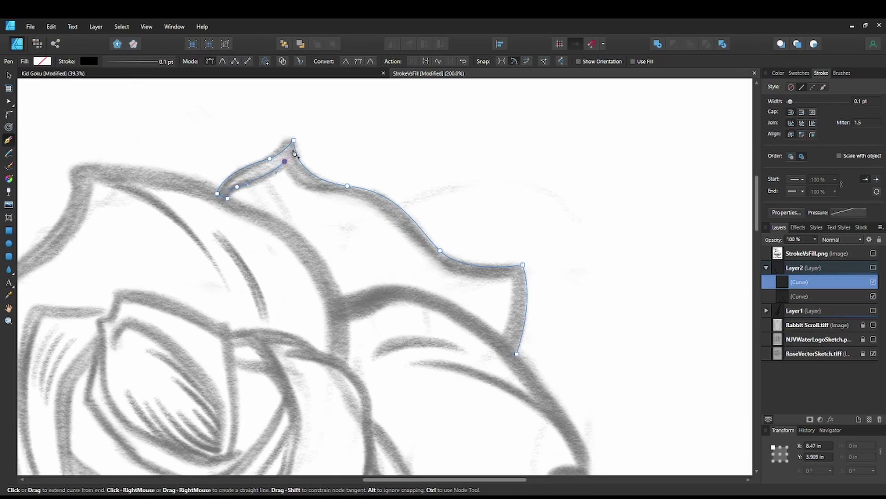
pyautogui.click(284, 161)
pyautogui.moveTo(335, 195); pyautogui.dragTo(373, 202)
pyautogui.moveTo(432, 263); pyautogui.dragTo(446, 282)
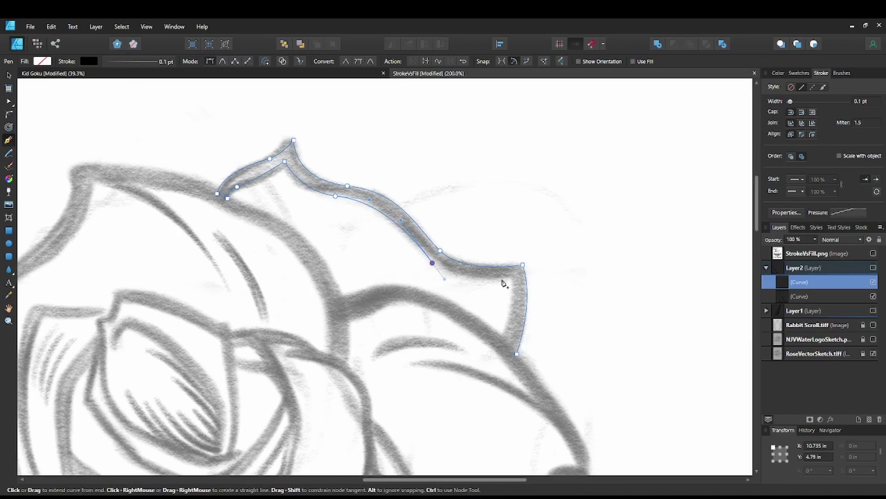
pyautogui.moveTo(509, 279)
pyautogui.mouseDown()
pyautogui.moveTo(527, 275)
pyautogui.moveTo(511, 280)
pyautogui.mouseUp()
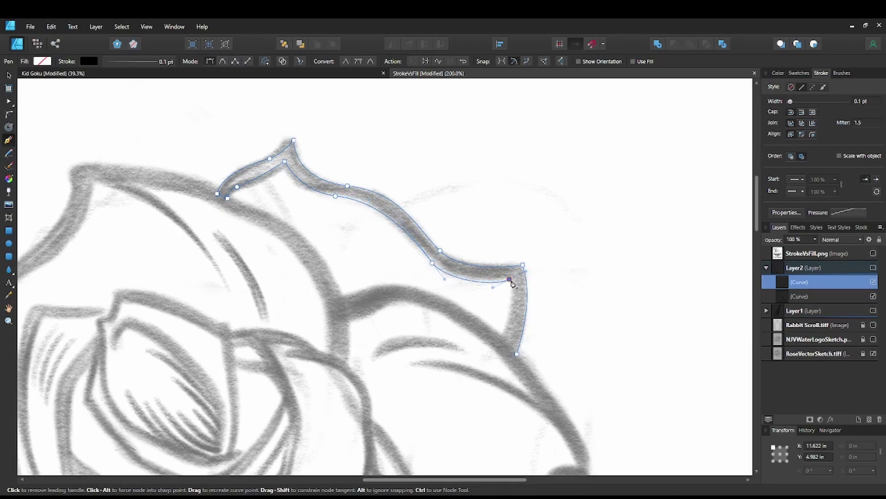
pyautogui.moveTo(502, 342); pyautogui.dragTo(483, 384)
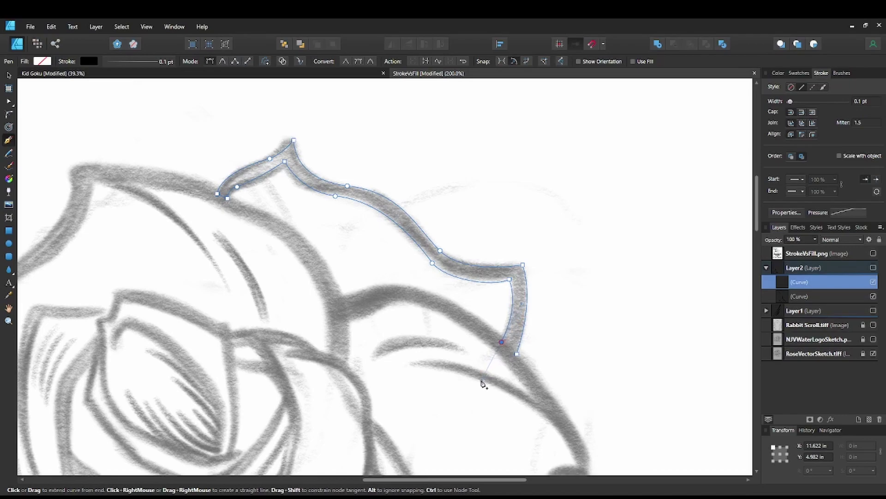
pyautogui.click(516, 354)
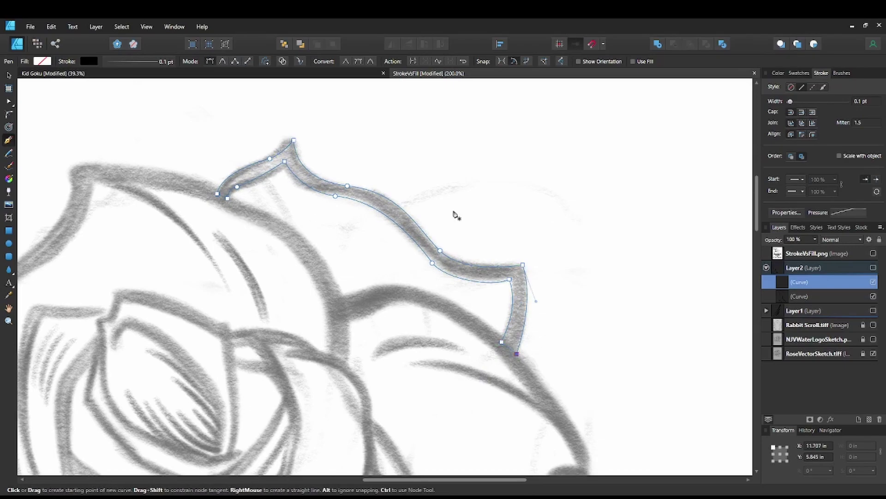
# - Swap fill and stroke in Swatches so the traced shape gets a solid black fill
pyautogui.click(798, 73)
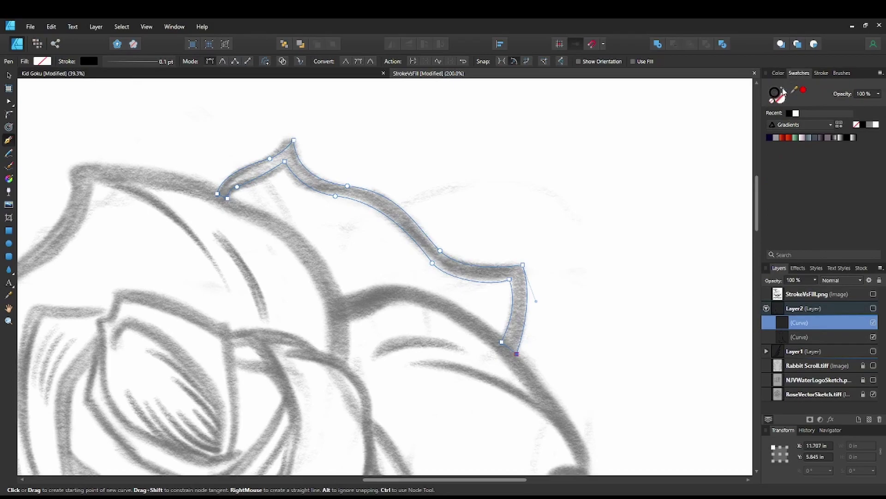
pyautogui.click(783, 93)
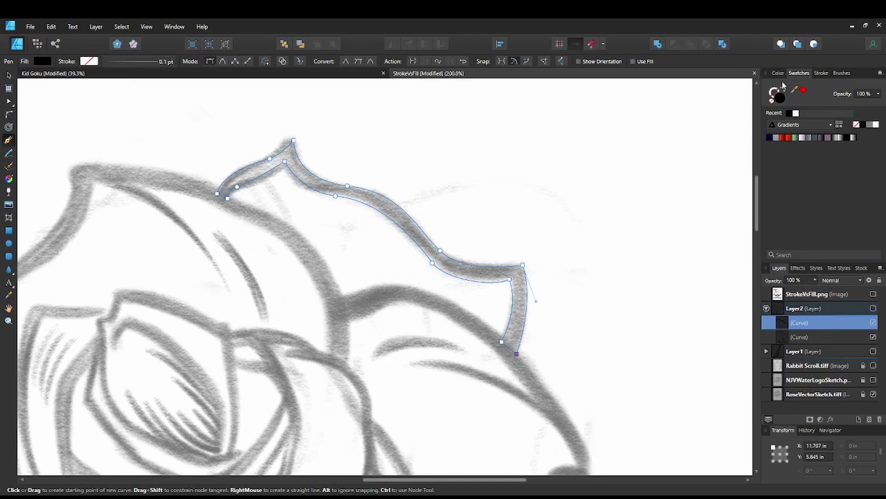
pyautogui.click(778, 72)
pyautogui.click(801, 72)
# - Move the Curve layer above Layer2, confirm its black fill with no stroke, and deselect
pyautogui.click(9, 76)
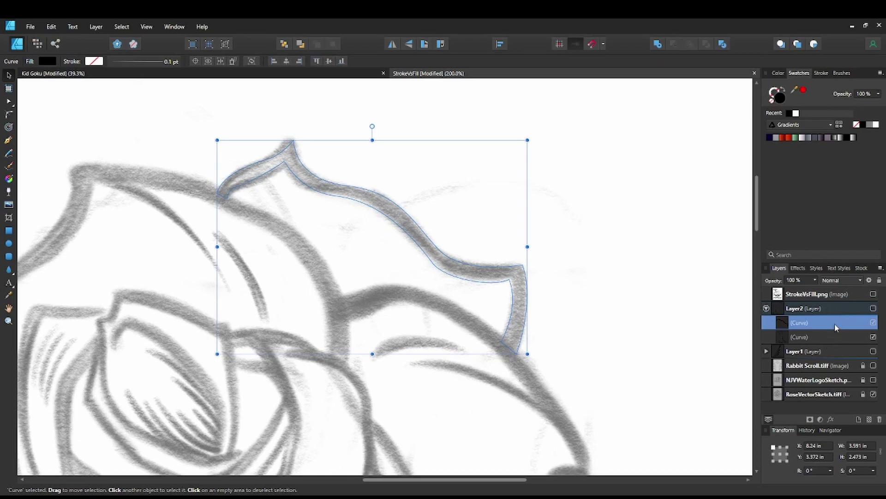
pyautogui.moveTo(836, 327)
pyautogui.mouseDown()
pyautogui.moveTo(794, 301)
pyautogui.moveTo(861, 311)
pyautogui.mouseUp()
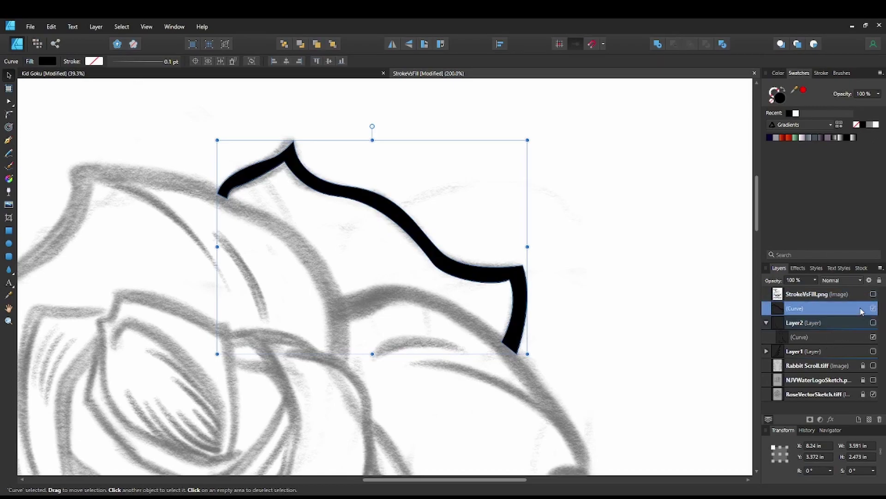
pyautogui.click(616, 240)
pyautogui.click(515, 291)
pyautogui.click(785, 92)
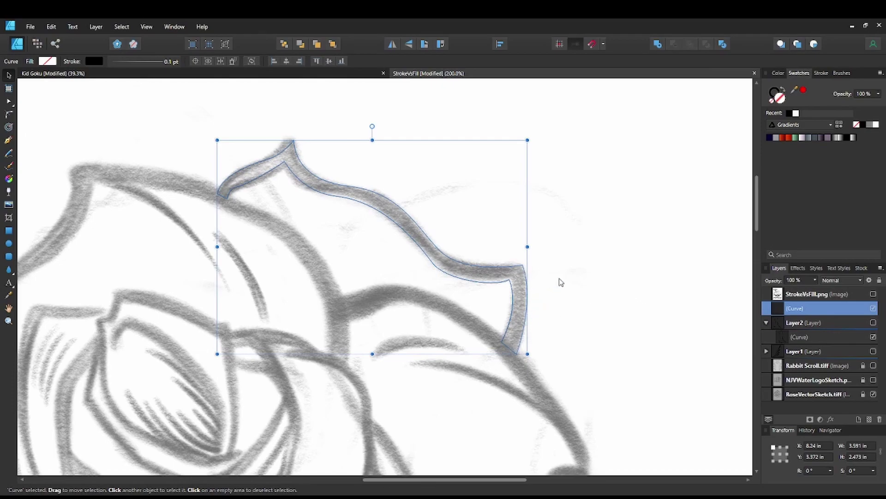
pyautogui.click(783, 91)
pyautogui.click(609, 250)
pyautogui.moveTo(600, 316); pyautogui.dragTo(624, 335)
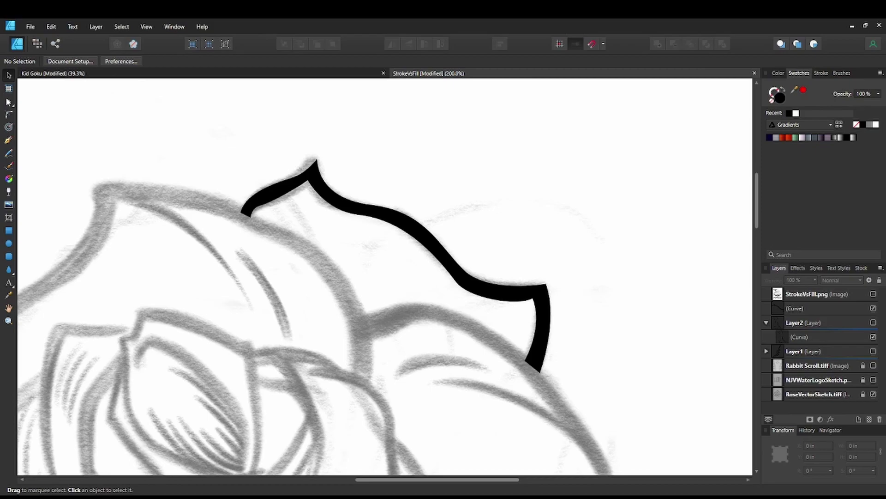
# - Add and adjust nodes at the black shape's left tip to thin and reshape it
pyautogui.press('a')
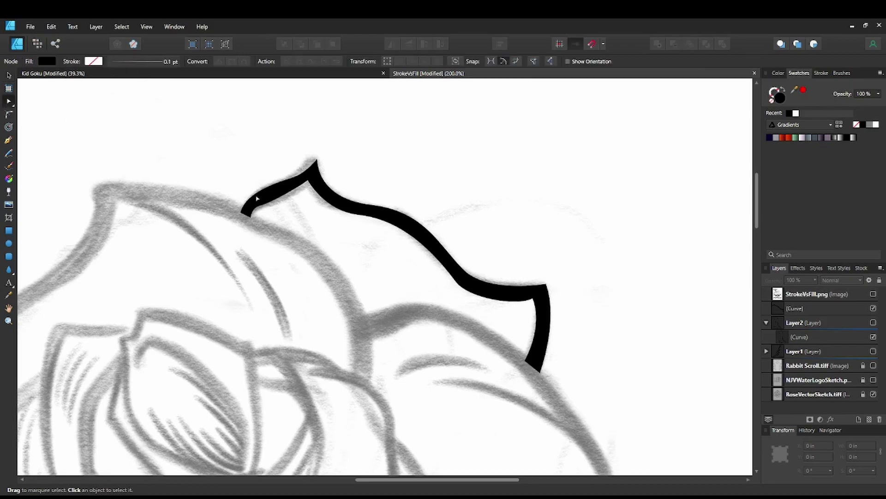
pyautogui.click(262, 208)
pyautogui.scroll(3, 261, 208)
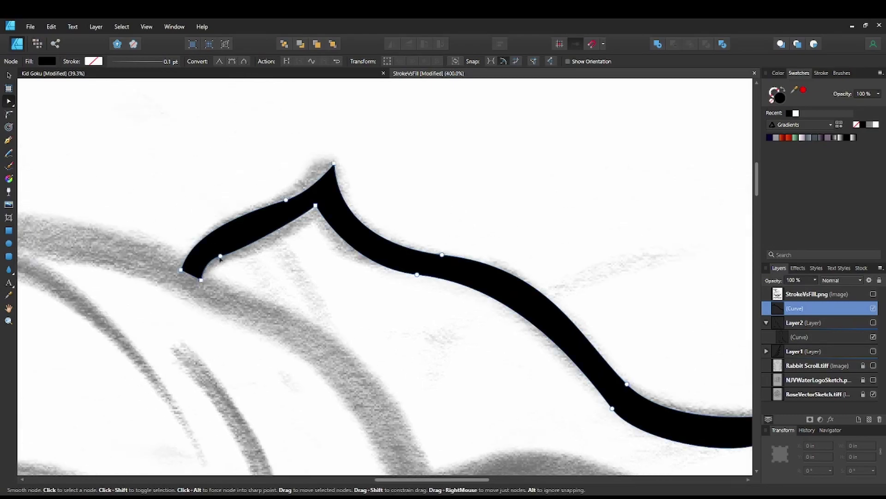
pyautogui.click(238, 250)
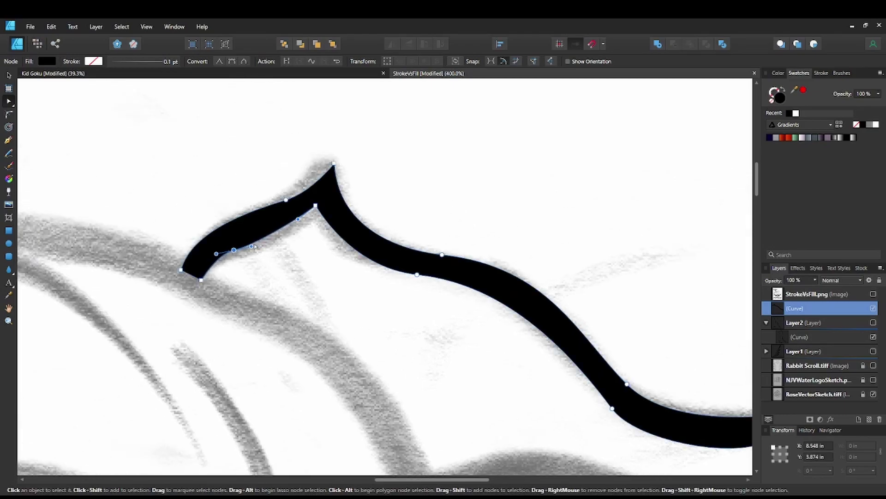
pyautogui.moveTo(255, 247); pyautogui.dragTo(219, 256)
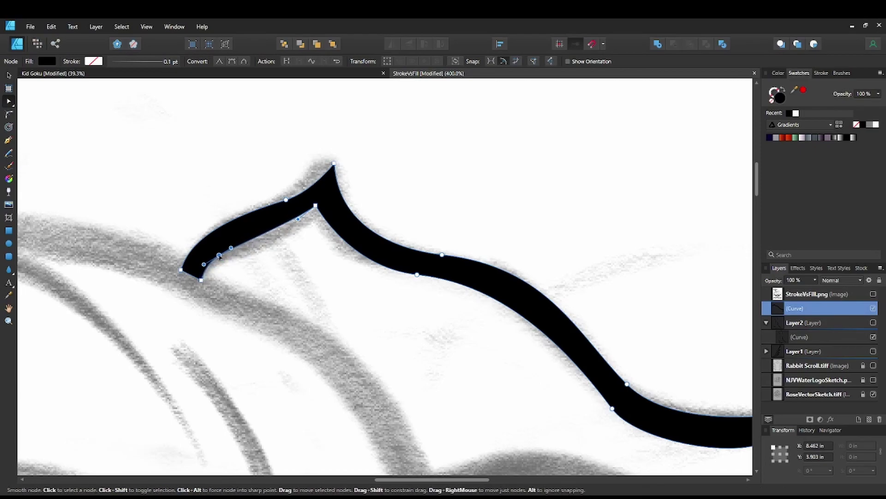
pyautogui.moveTo(299, 218); pyautogui.dragTo(261, 237)
pyautogui.moveTo(287, 200)
pyautogui.mouseDown()
pyautogui.moveTo(275, 205)
pyautogui.moveTo(301, 191)
pyautogui.moveTo(273, 203)
pyautogui.mouseUp()
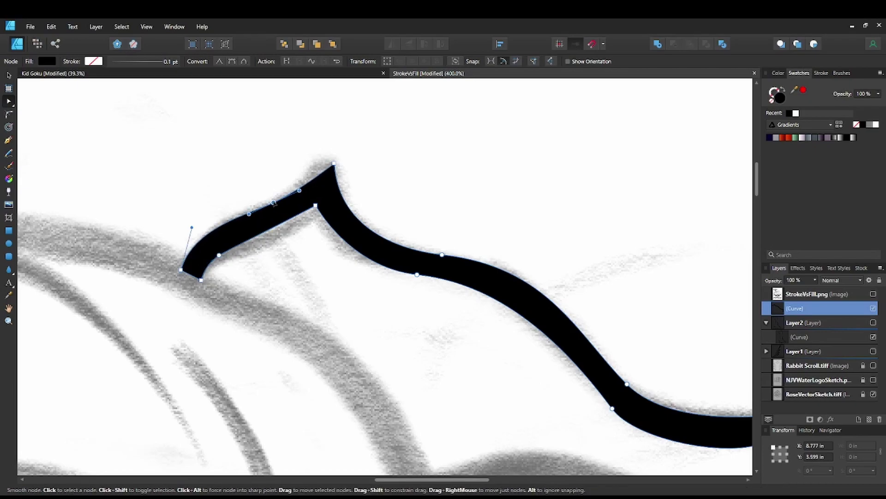
pyautogui.moveTo(192, 227); pyautogui.dragTo(190, 235)
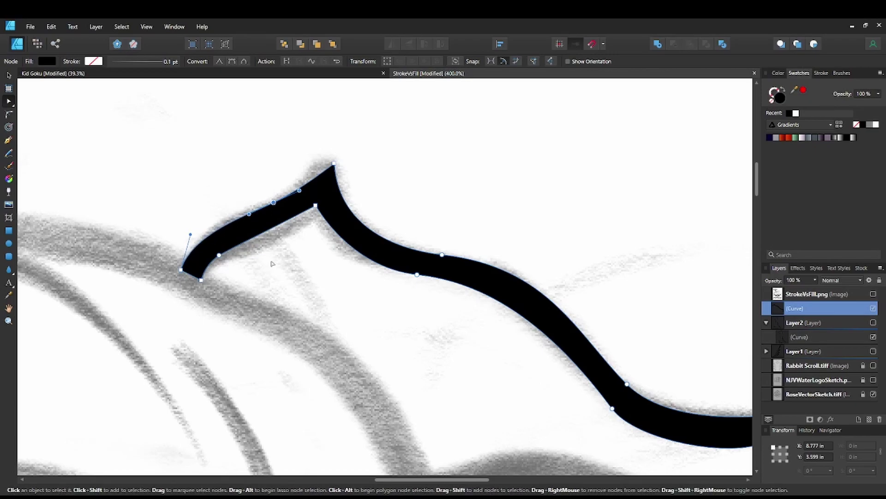
pyautogui.scroll(-5, 272, 240)
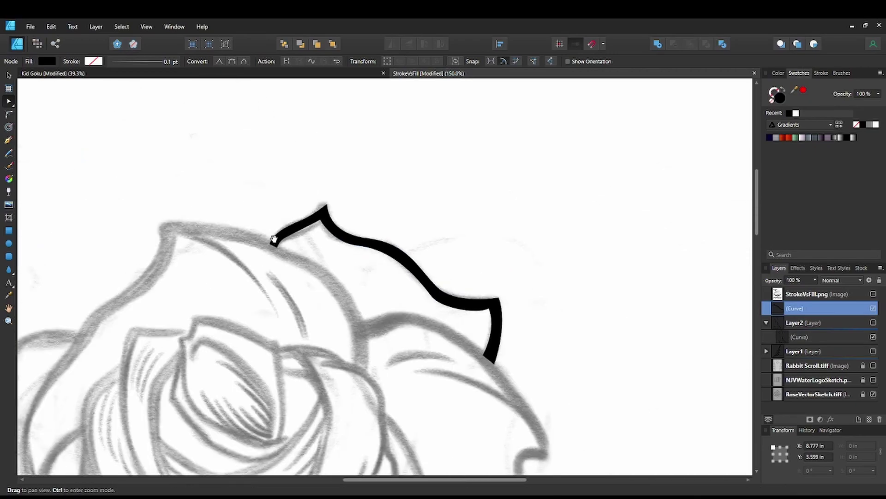
pyautogui.moveTo(386, 328); pyautogui.dragTo(366, 282)
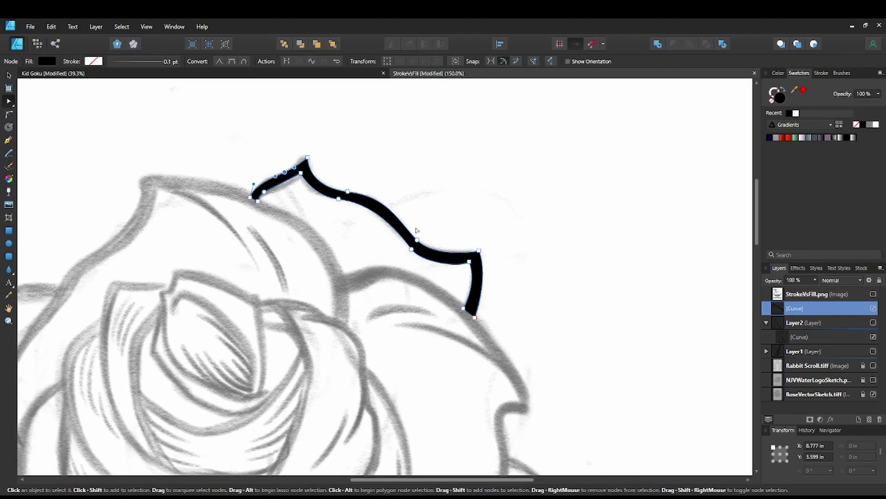
# - Shift the black petal shape up and right, clear of the sketch line
pyautogui.press('v')
pyautogui.click(538, 213)
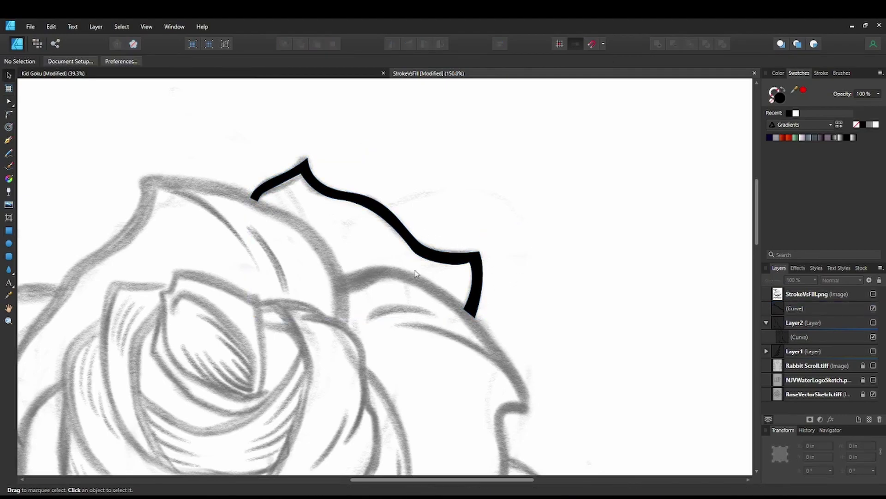
pyautogui.moveTo(544, 319); pyautogui.dragTo(590, 329)
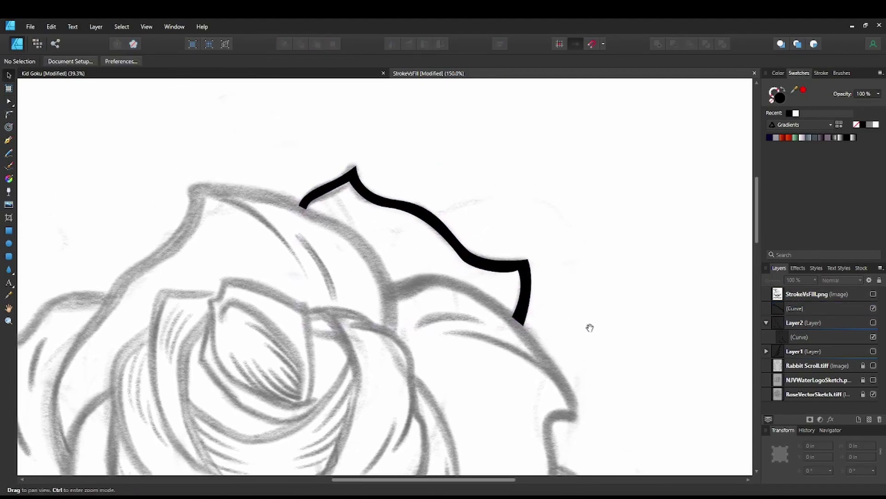
pyautogui.moveTo(423, 267); pyautogui.dragTo(547, 169)
pyautogui.click(572, 306)
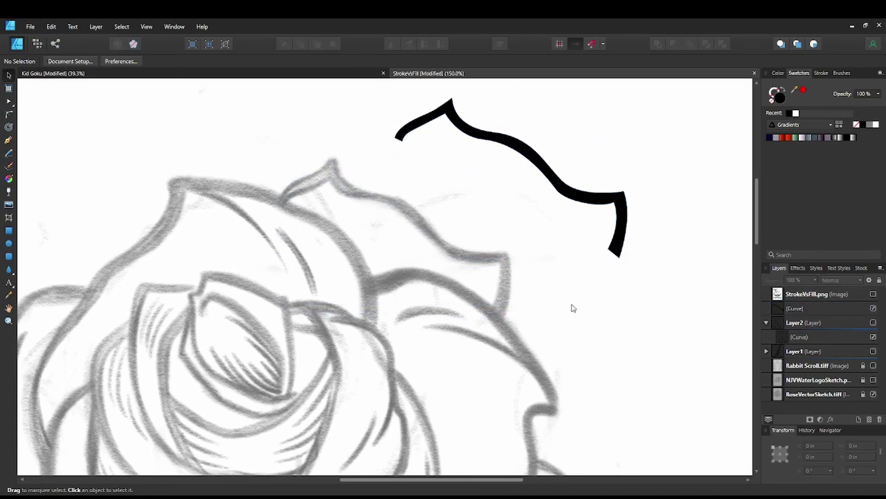
pyautogui.moveTo(572, 306); pyautogui.dragTo(552, 305)
pyautogui.hotkey('ctrl', '+')
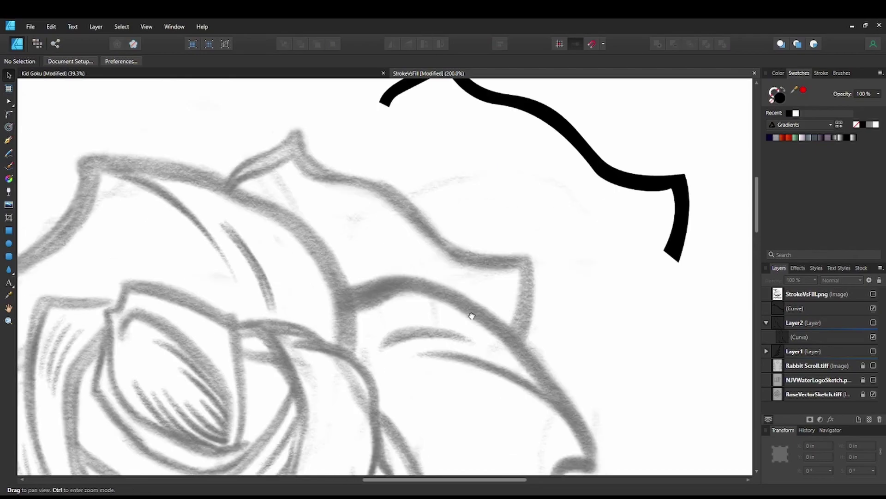
pyautogui.moveTo(473, 315); pyautogui.dragTo(449, 318)
# - Trace the wavy top petal edge as an open black-stroke, no-fill pen curve
pyautogui.press('p')
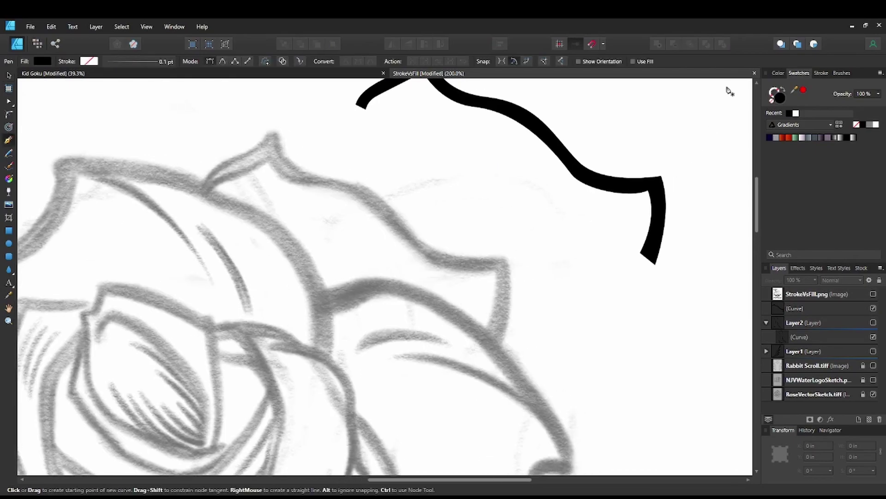
pyautogui.click(788, 95)
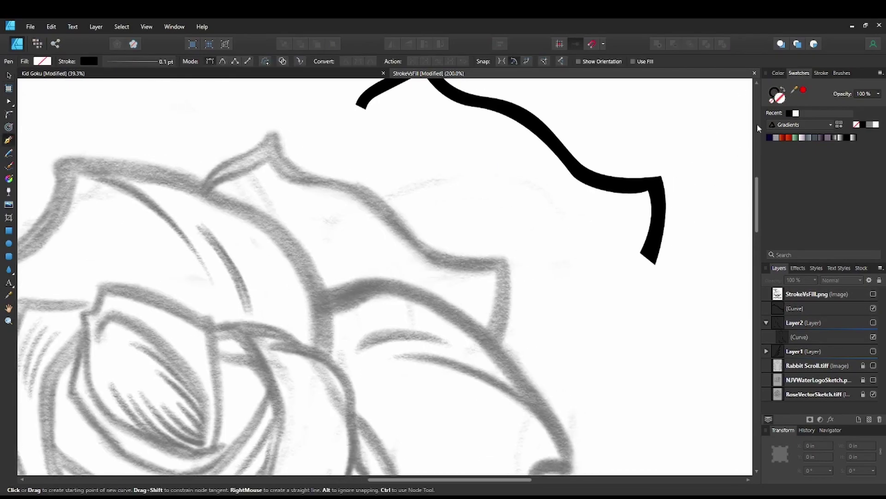
pyautogui.click(494, 345)
pyautogui.moveTo(503, 263); pyautogui.dragTo(498, 221)
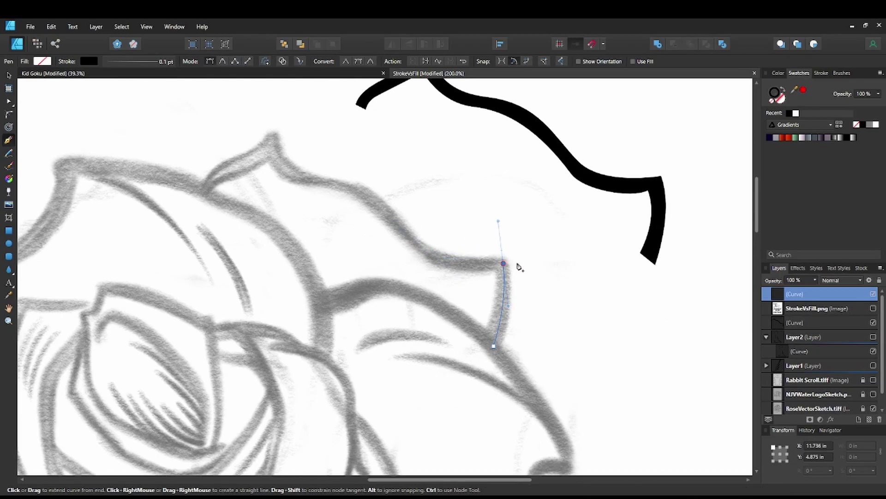
pyautogui.click(504, 263)
pyautogui.moveTo(425, 250); pyautogui.dragTo(400, 226)
pyautogui.moveTo(326, 183); pyautogui.dragTo(257, 174)
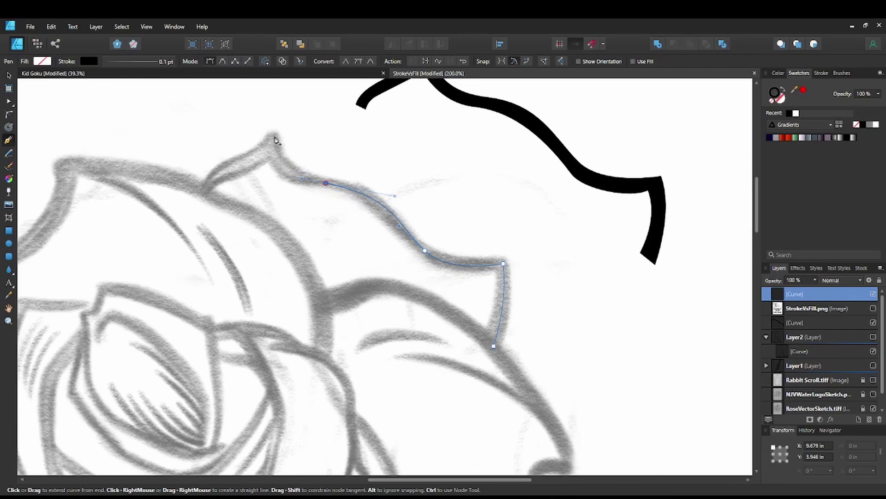
pyautogui.moveTo(272, 138)
pyautogui.mouseDown()
pyautogui.moveTo(268, 111)
pyautogui.moveTo(280, 139)
pyautogui.mouseUp()
pyautogui.click(233, 168)
pyautogui.click(206, 191)
pyautogui.press('Escape')
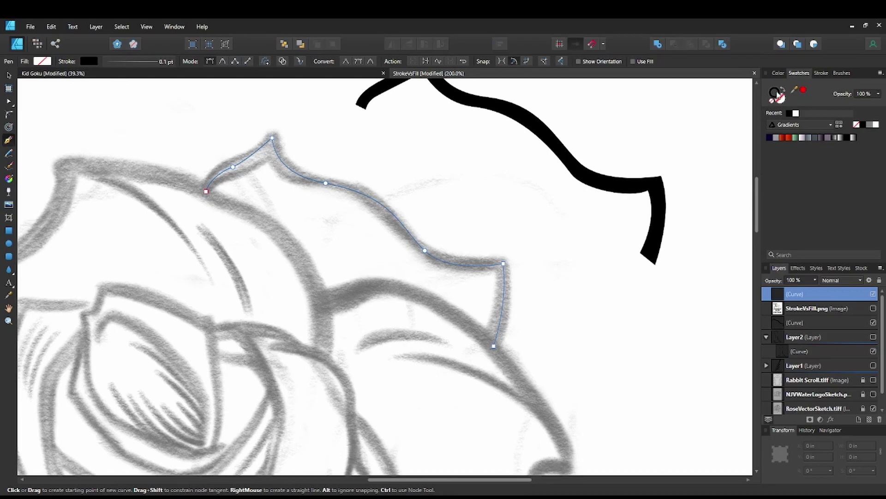
# - Set the new curve's stroke width to 9.7 pt
pyautogui.click(821, 73)
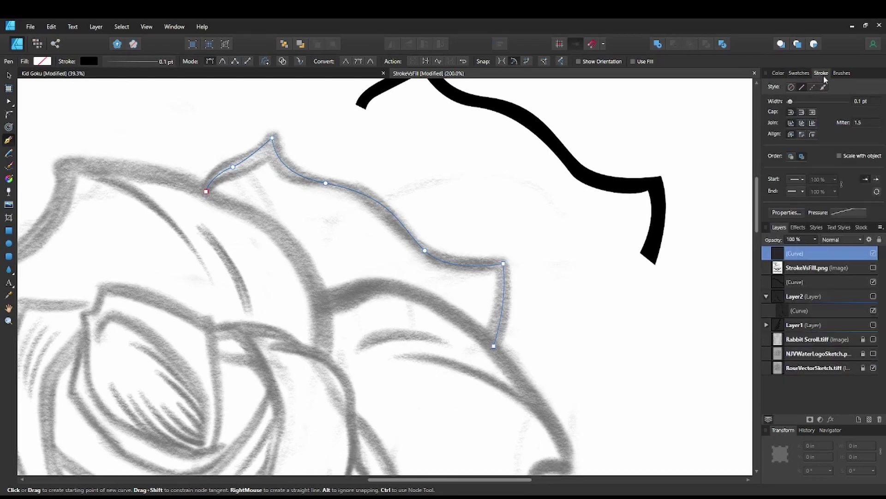
pyautogui.moveTo(791, 102); pyautogui.dragTo(813, 105)
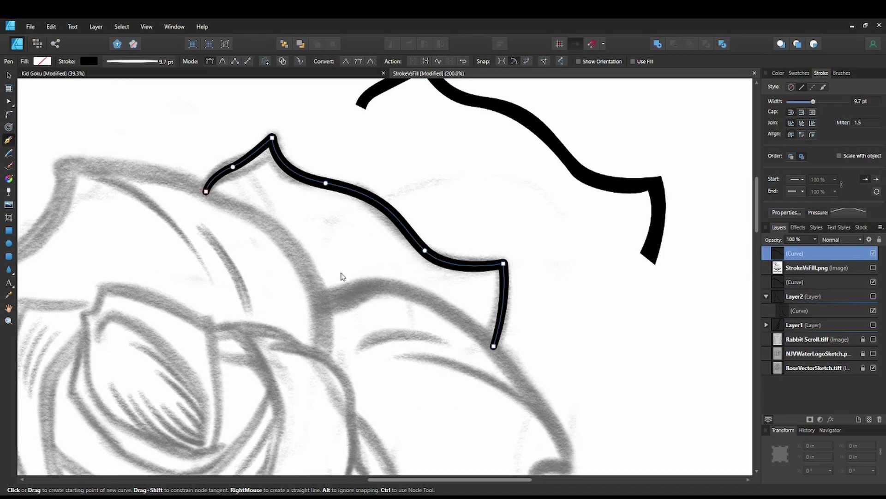
pyautogui.click(9, 74)
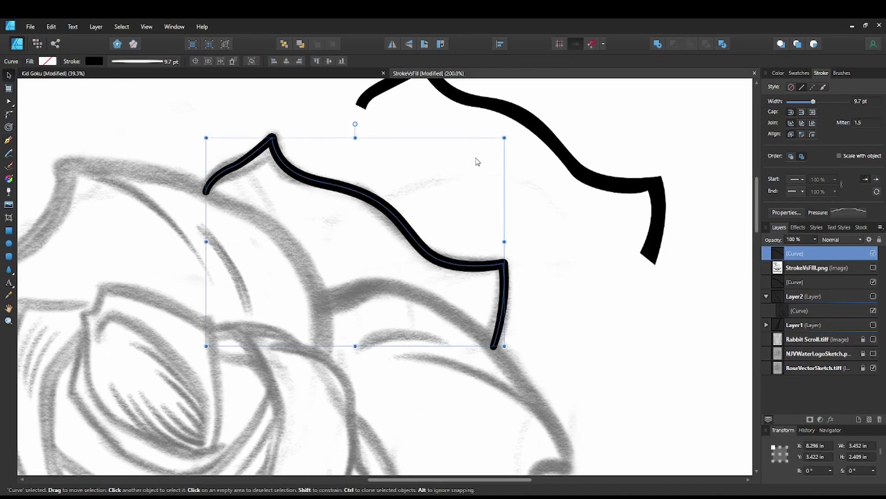
# - Raise the traced petal curve's stroke width from 9.7 pt to 12.9 pt
pyautogui.click(556, 234)
pyautogui.moveTo(550, 259); pyautogui.dragTo(565, 314)
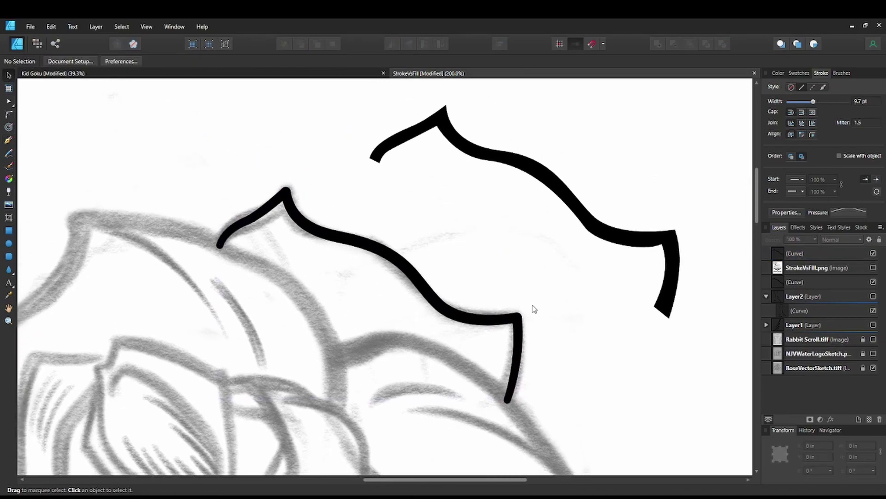
pyautogui.click(461, 318)
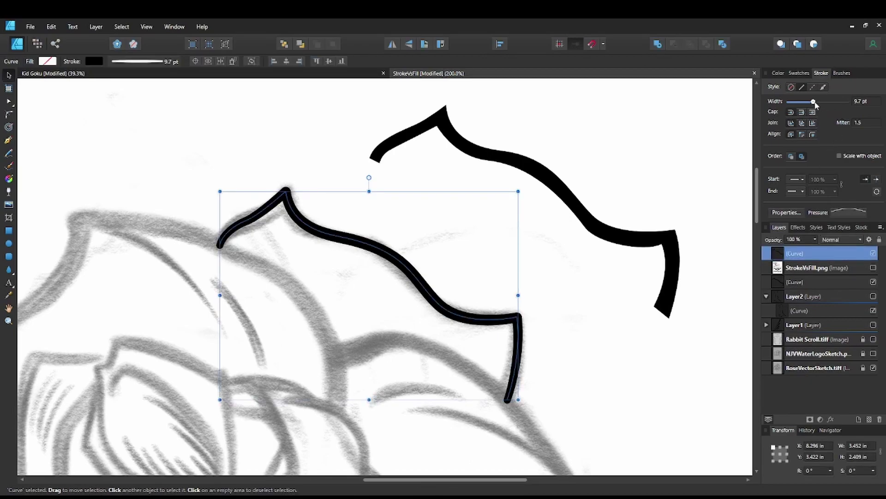
pyautogui.moveTo(815, 103); pyautogui.dragTo(816, 101)
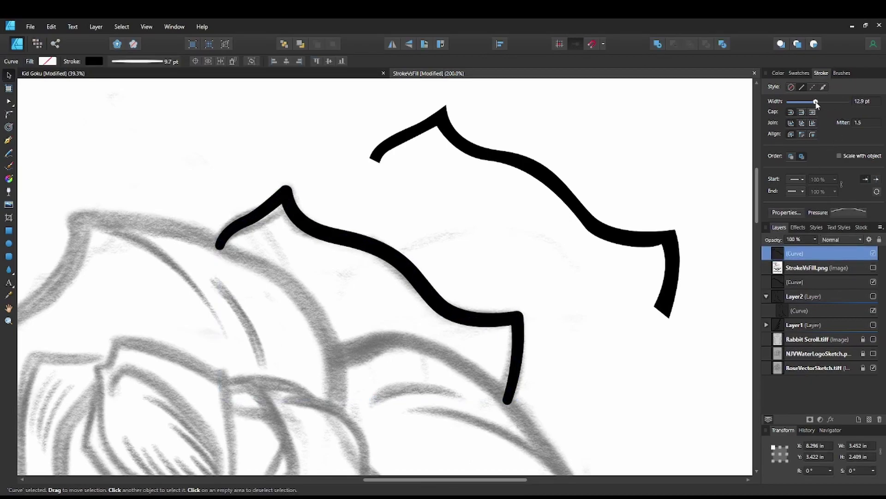
pyautogui.click(575, 305)
pyautogui.moveTo(611, 304); pyautogui.dragTo(555, 293)
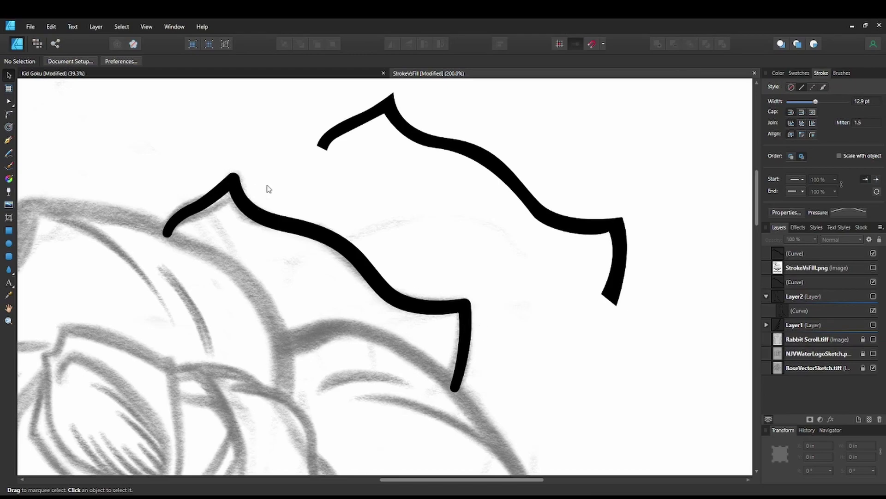
# - Lay the reference curve over the traced one to compare shapes, then move it back up-right
pyautogui.moveTo(512, 197); pyautogui.dragTo(414, 212)
pyautogui.click(563, 228)
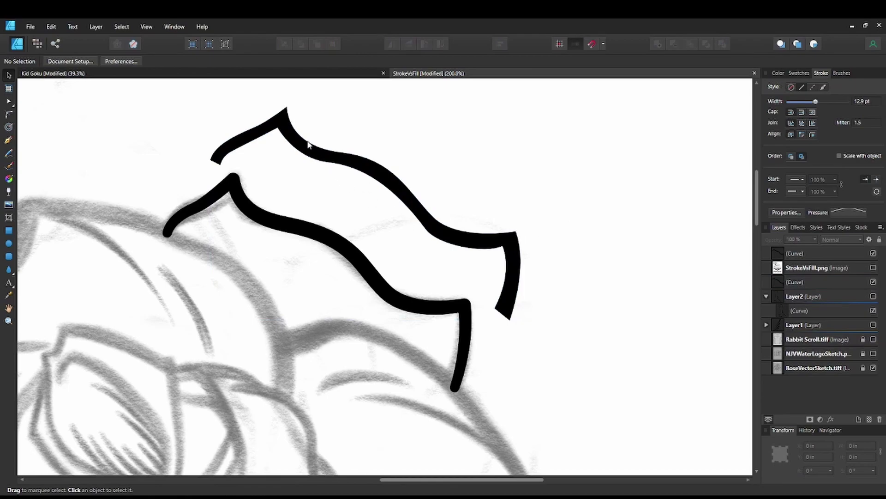
pyautogui.moveTo(418, 217); pyautogui.dragTo(438, 203)
pyautogui.click(627, 277)
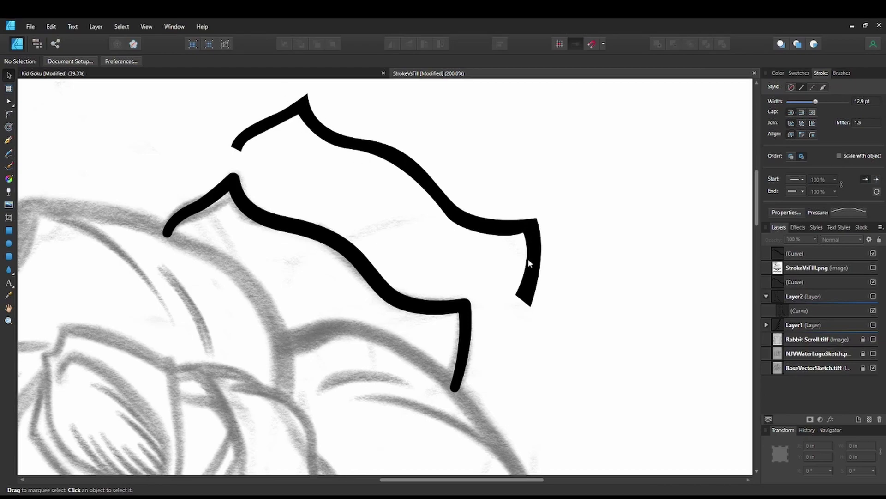
pyautogui.moveTo(385, 156); pyautogui.dragTo(520, 141)
pyautogui.click(529, 324)
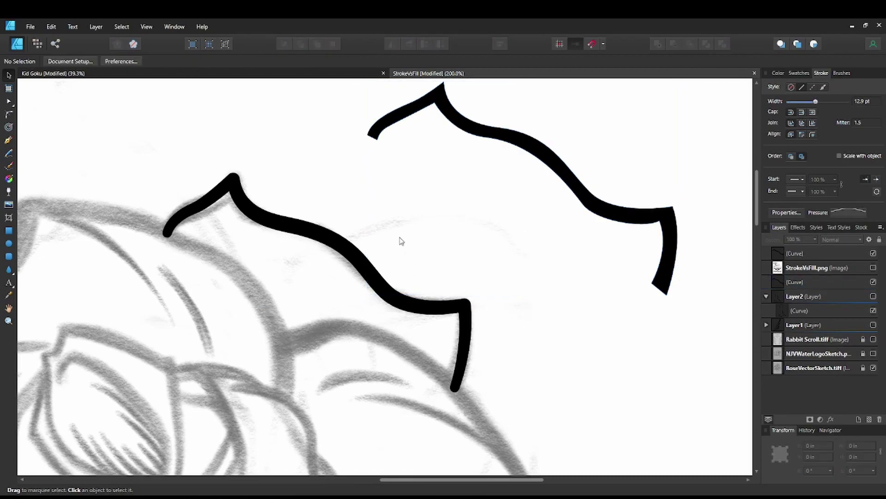
# - Expand the traced curve's stroke into a solid black filled shape
pyautogui.scroll(-1, 409, 208)
pyautogui.hscroll(-3, 410, 207)
pyautogui.click(417, 238)
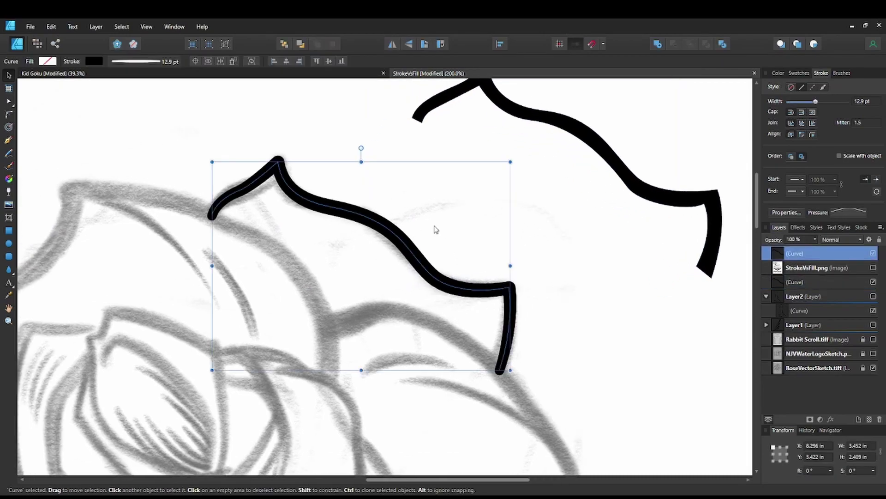
pyautogui.scroll(1, 591, 259)
pyautogui.hscroll(-2, 591, 258)
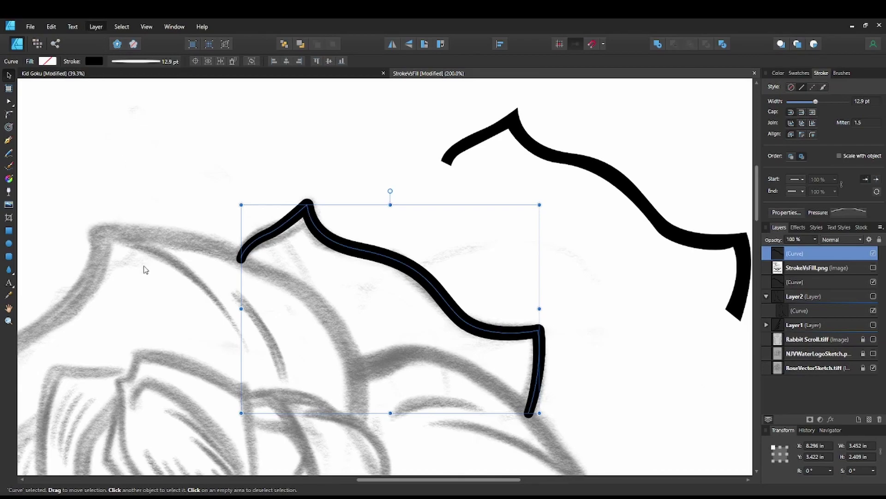
pyautogui.hotkey('ctrl', 'alt', 'shift', 's')
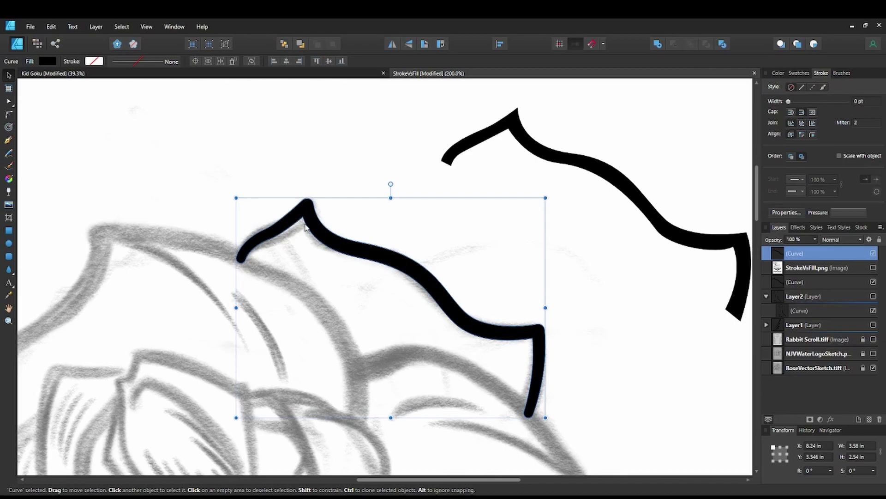
# - Move the reference curve up-left, then zoom out and pan to the Rabbit Scroll sketch
pyautogui.click(594, 165)
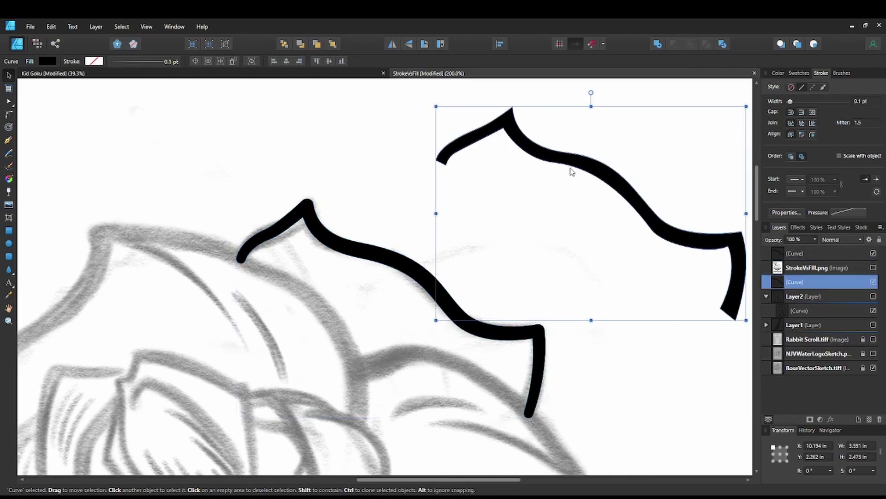
pyautogui.moveTo(571, 170); pyautogui.dragTo(501, 154)
pyautogui.click(652, 368)
pyautogui.click(455, 328)
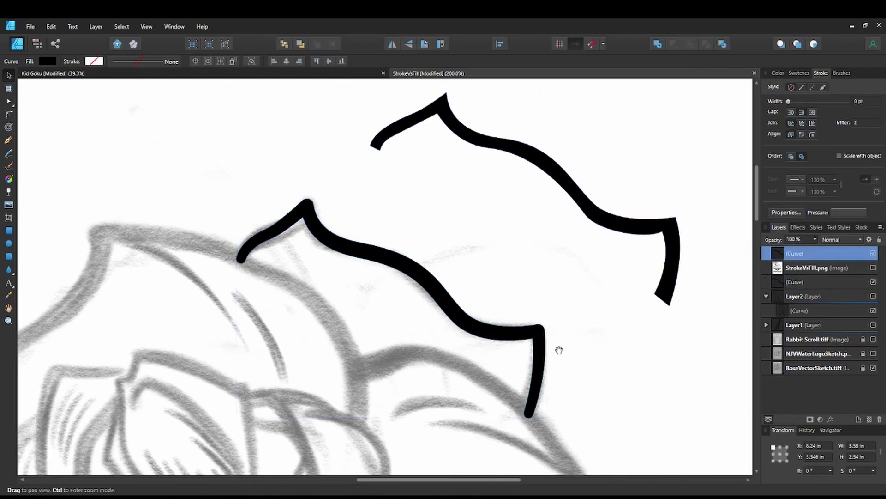
pyautogui.scroll(-2, 549, 324)
pyautogui.hscroll(3, 550, 323)
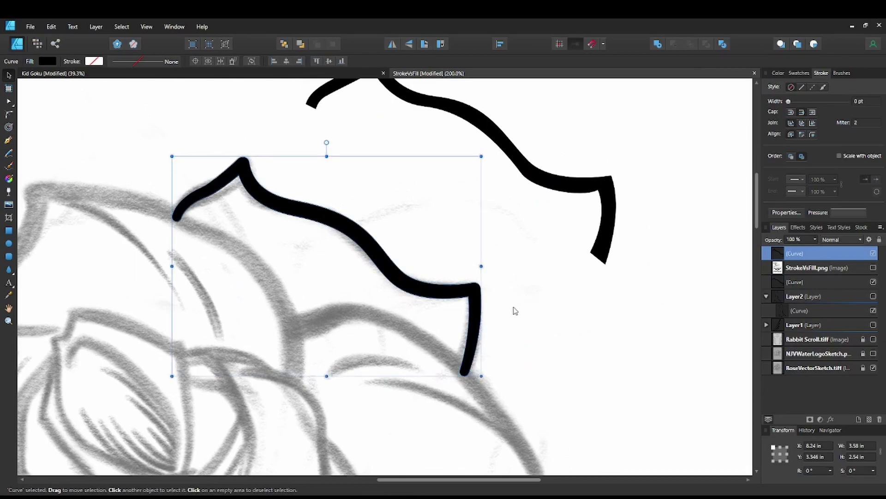
pyautogui.scroll(1, 534, 300)
pyautogui.hscroll(-3, 534, 300)
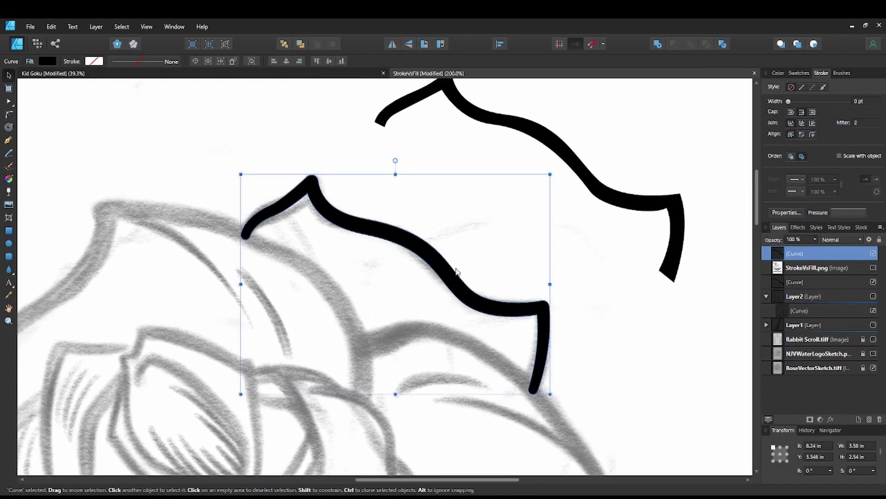
pyautogui.scroll(-1, 613, 314)
pyautogui.hscroll(1, 613, 314)
pyautogui.hotkey('ctrl', '-')
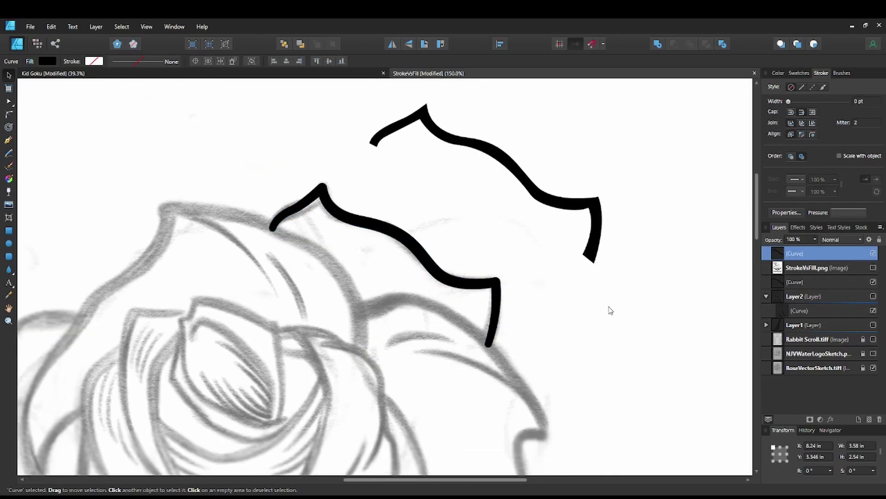
pyautogui.press('space')
pyautogui.moveTo(568, 362); pyautogui.dragTo(607, 277)
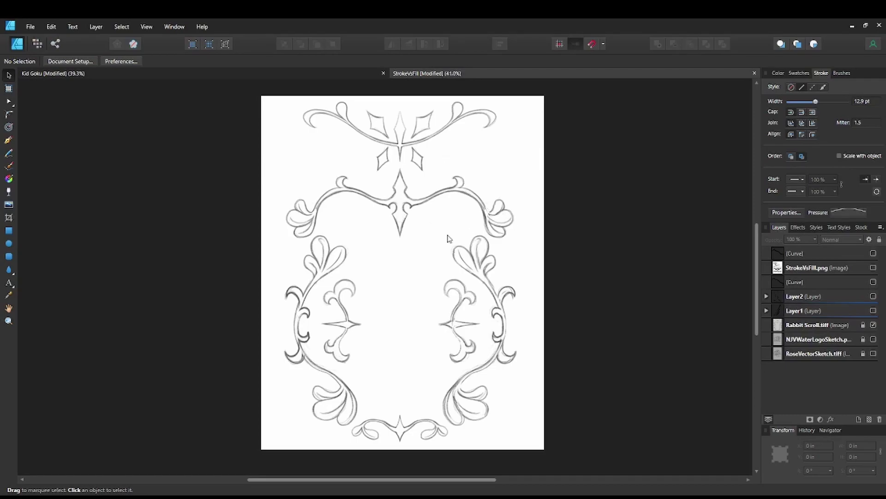
# - Bring the top of the scroll sketch into view and take the Pen tool with black stroke settings
pyautogui.scroll(6, 386, 225)
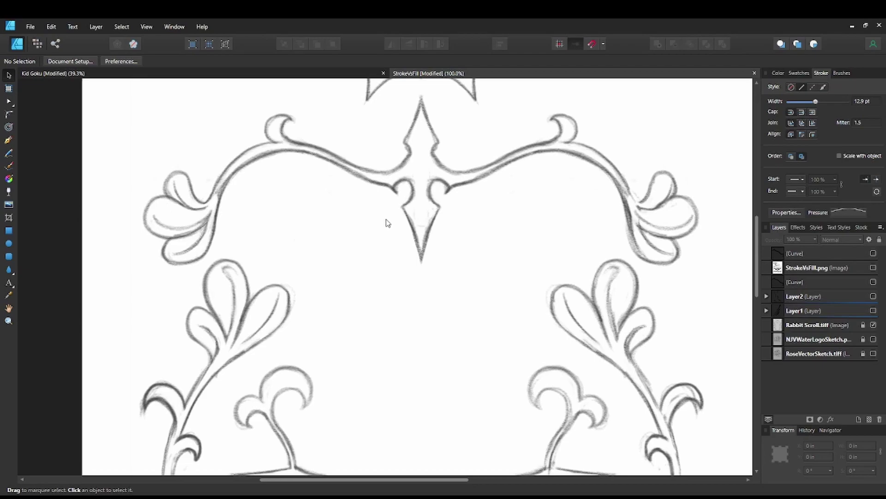
pyautogui.moveTo(386, 215); pyautogui.dragTo(382, 267)
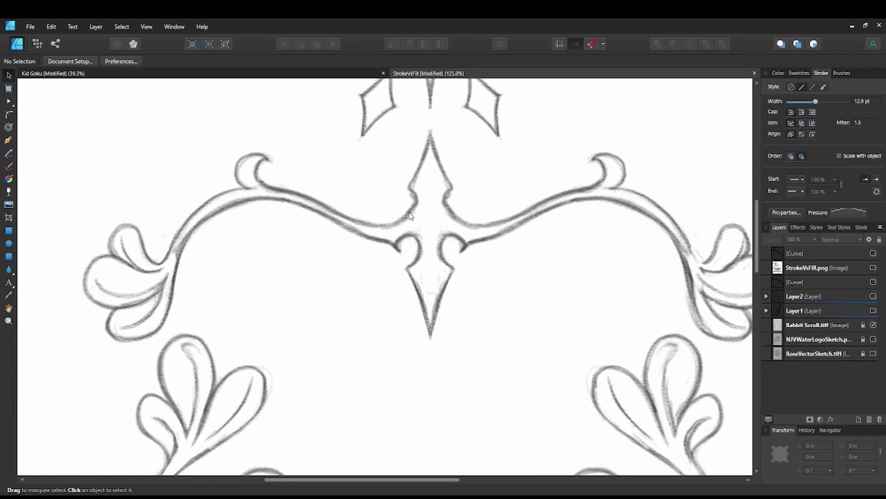
pyautogui.scroll(4, 411, 215)
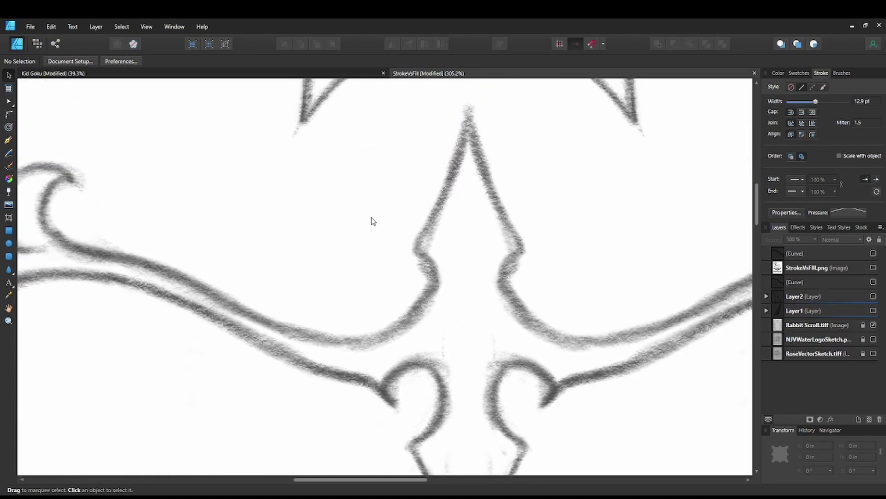
pyautogui.click(8, 140)
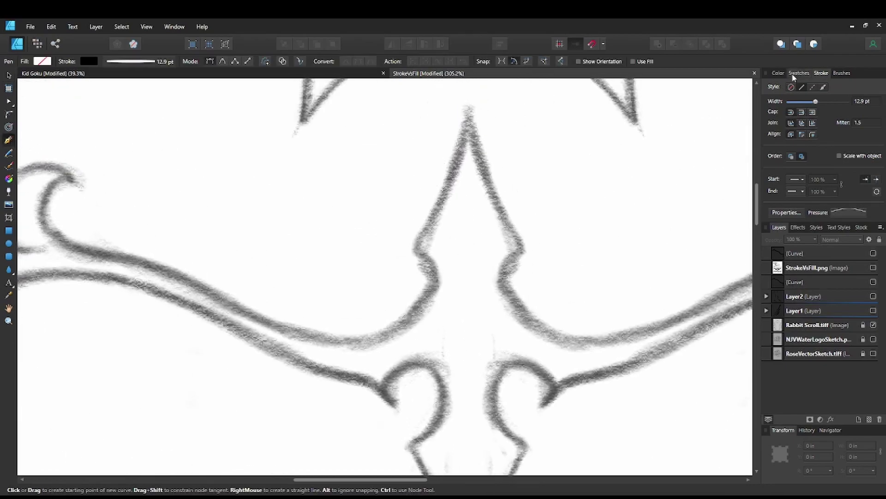
pyautogui.click(779, 73)
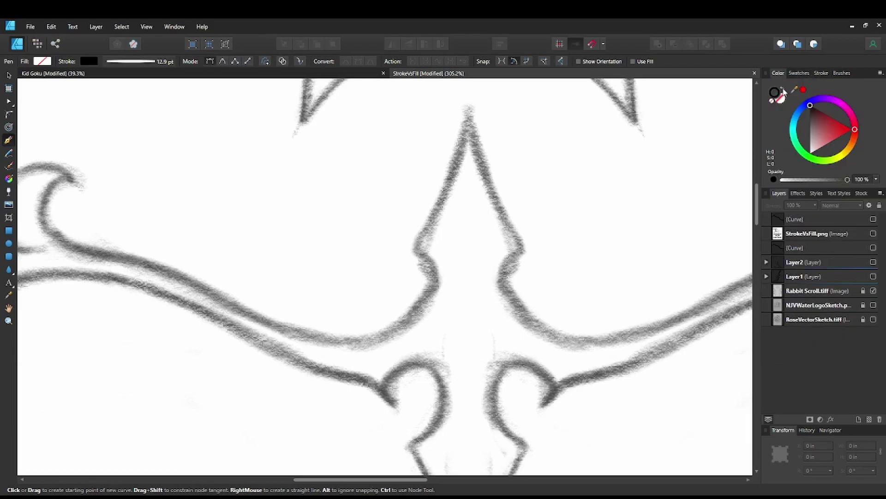
pyautogui.click(826, 74)
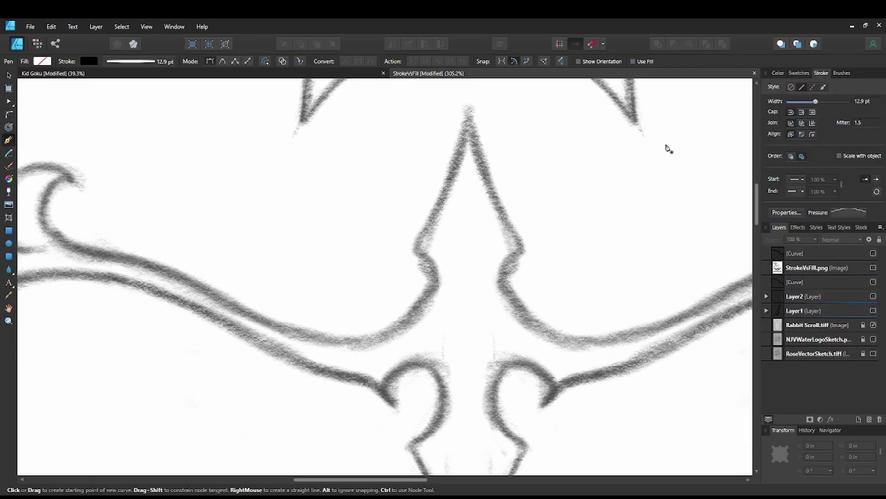
pyautogui.click(770, 74)
# - Draw a 12.9 pt trial stroke from the peak tip down its left edge, then undo it
pyautogui.press('space')
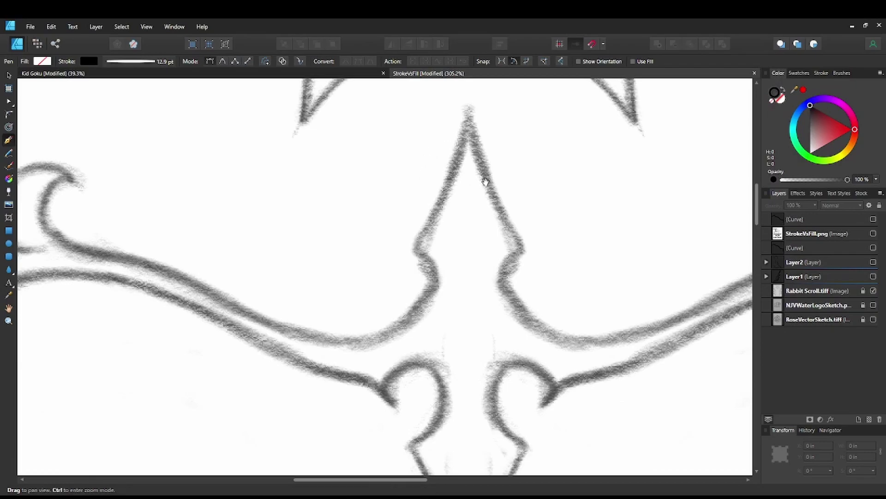
pyautogui.moveTo(483, 180); pyautogui.dragTo(567, 205)
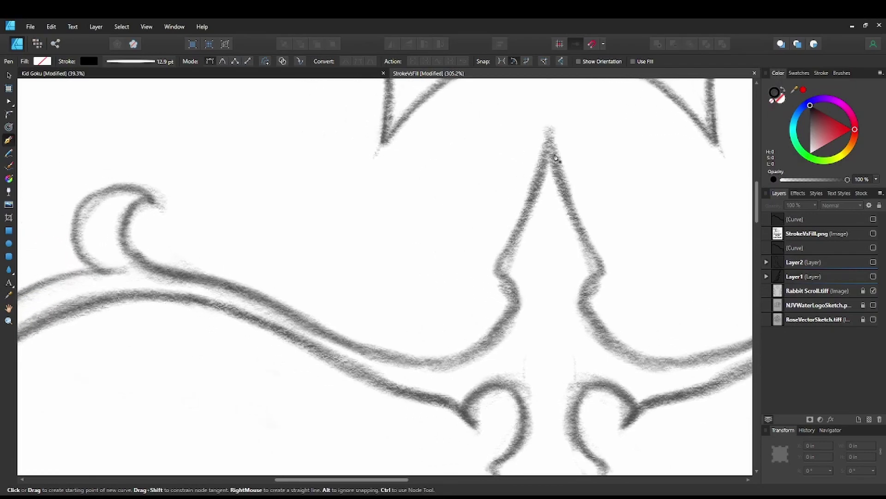
pyautogui.click(550, 131)
pyautogui.moveTo(499, 274); pyautogui.dragTo(478, 298)
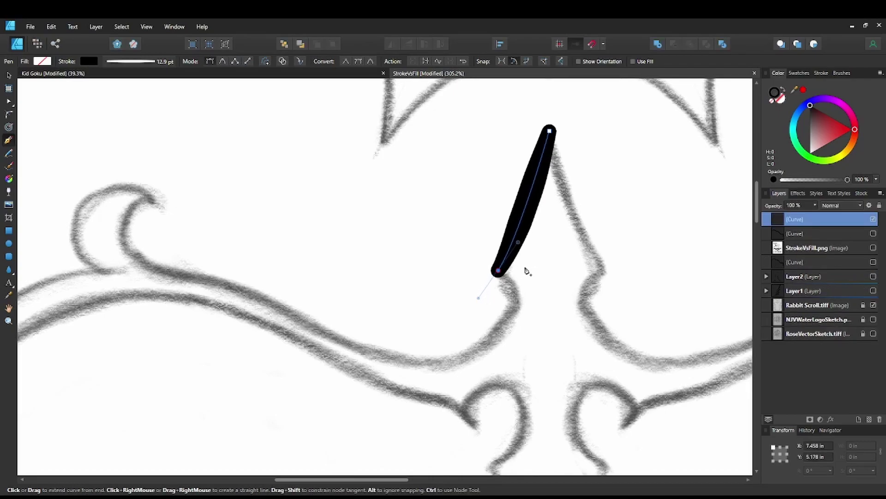
pyautogui.hotkey('ctrl', 'z')
# - Thin the pen stroke width to 0.5 pt
pyautogui.click(821, 73)
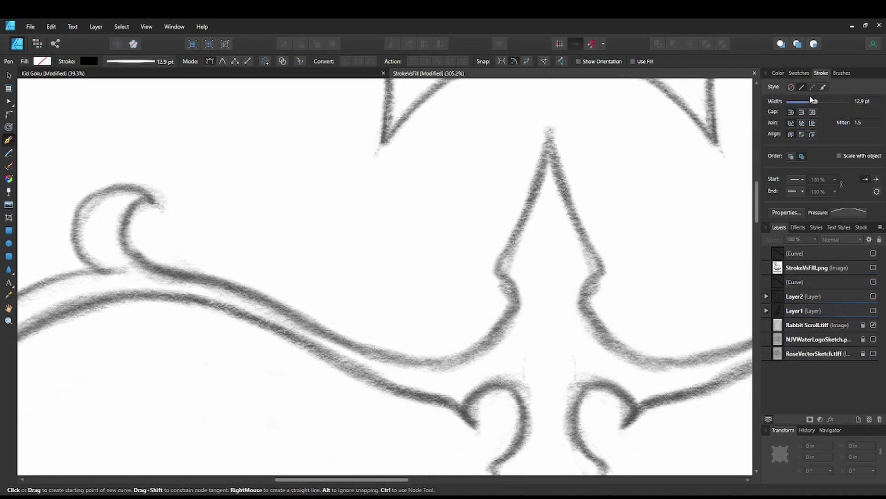
pyautogui.moveTo(816, 102); pyautogui.dragTo(794, 102)
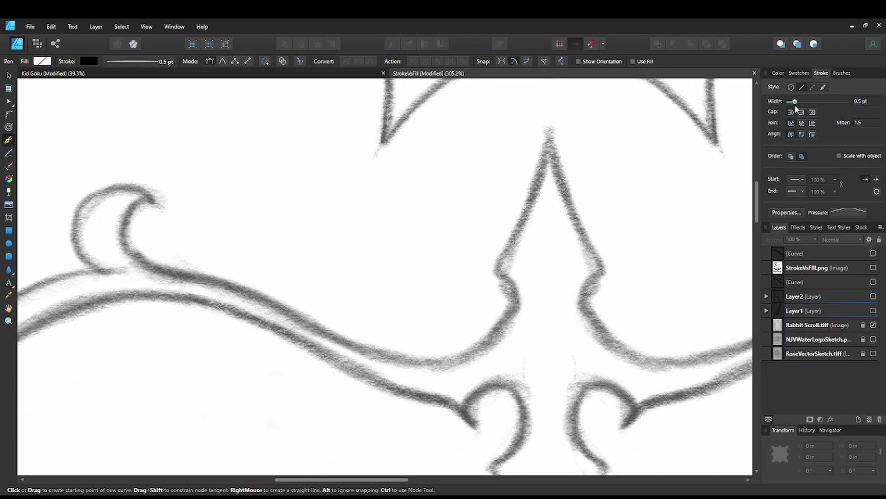
pyautogui.click(778, 73)
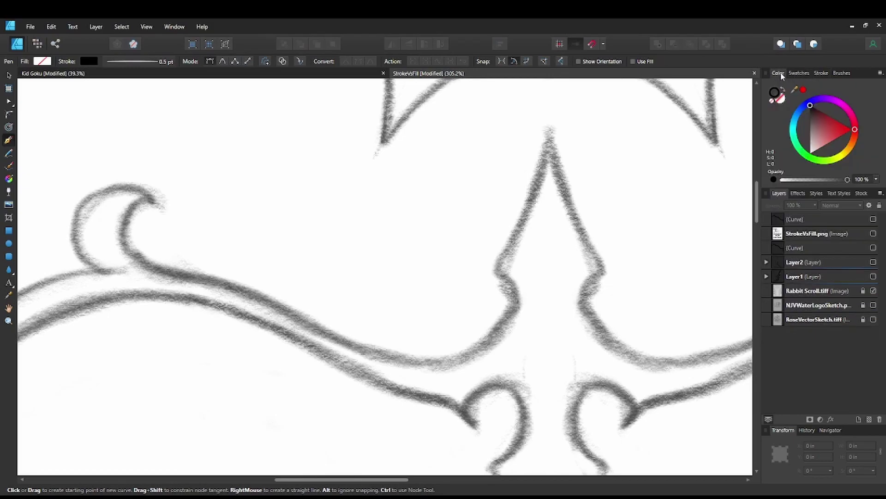
# - Trace one curve from the spike's tip through the notch and wavy dip into the left curl
pyautogui.click(550, 131)
pyautogui.click(497, 270)
pyautogui.moveTo(493, 277); pyautogui.dragTo(459, 323)
pyautogui.click(497, 273)
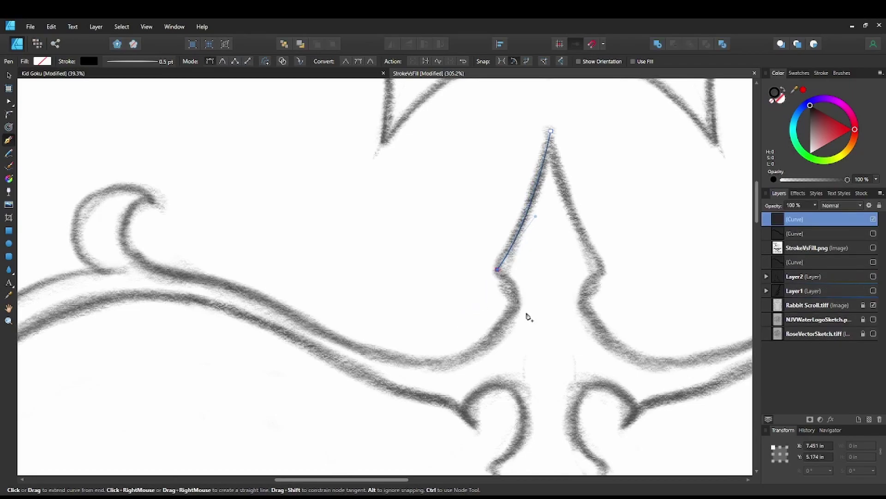
pyautogui.moveTo(514, 308); pyautogui.dragTo(509, 325)
pyautogui.moveTo(343, 343); pyautogui.dragTo(286, 316)
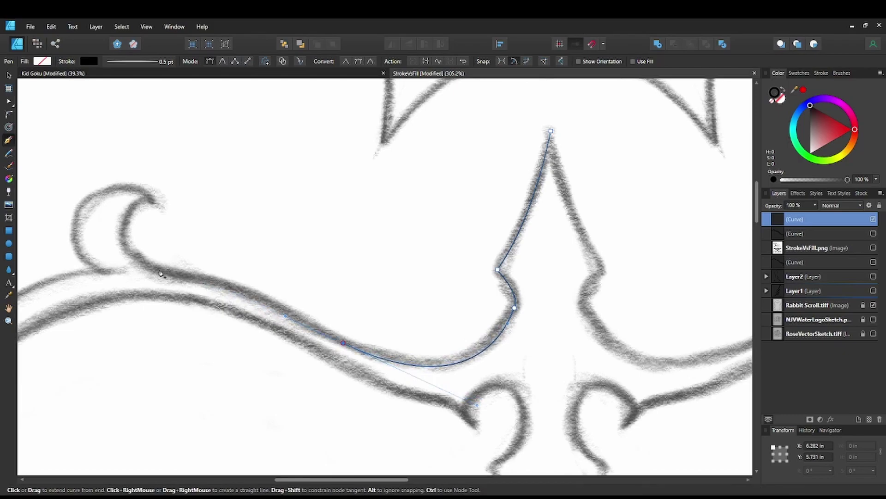
pyautogui.moveTo(158, 269)
pyautogui.mouseDown()
pyautogui.moveTo(43, 250)
pyautogui.moveTo(142, 266)
pyautogui.mouseUp()
pyautogui.moveTo(149, 202); pyautogui.dragTo(398, 196)
pyautogui.hotkey('ctrl', 'z')
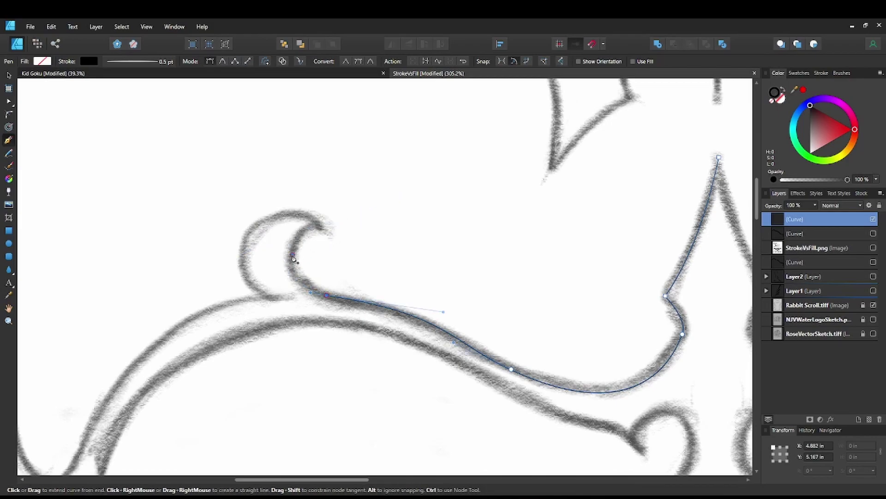
pyautogui.click(293, 255)
pyautogui.moveTo(319, 226)
pyautogui.mouseDown()
pyautogui.moveTo(334, 231)
pyautogui.moveTo(333, 223)
pyautogui.mouseUp()
# - Thicken the traced curve's stroke to 5.2 pt
pyautogui.moveTo(488, 333); pyautogui.dragTo(429, 302)
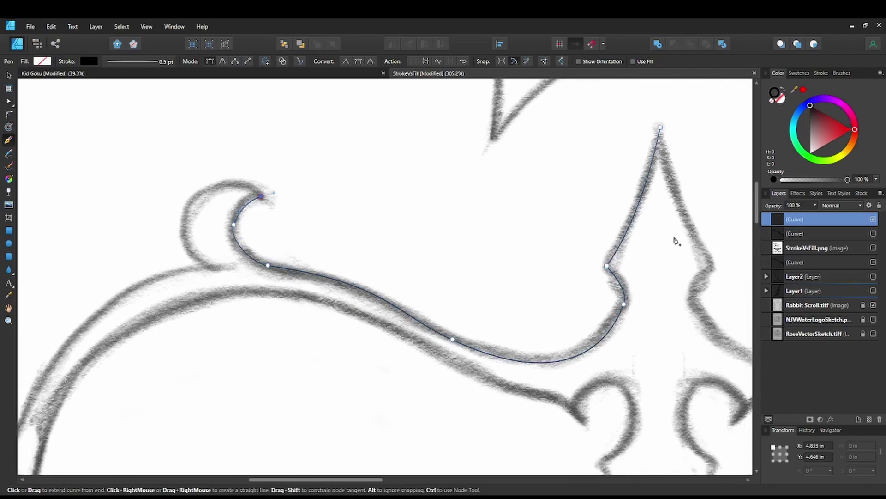
pyautogui.click(821, 73)
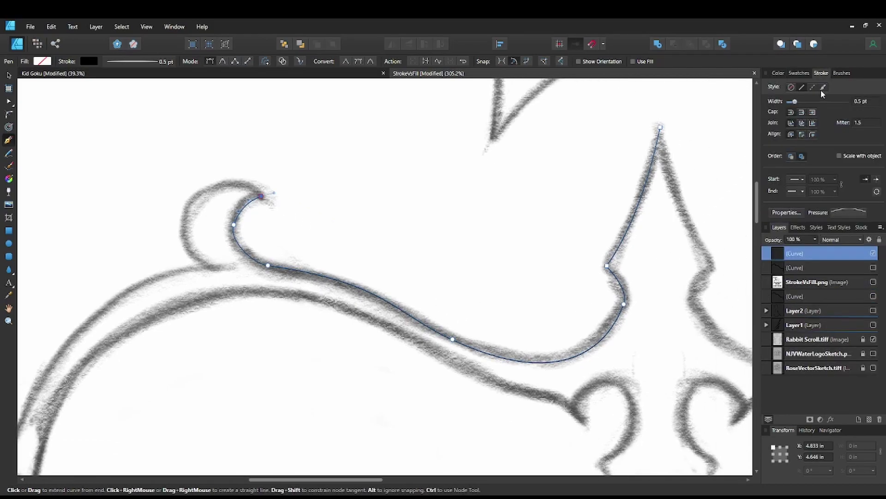
pyautogui.moveTo(797, 103); pyautogui.dragTo(808, 103)
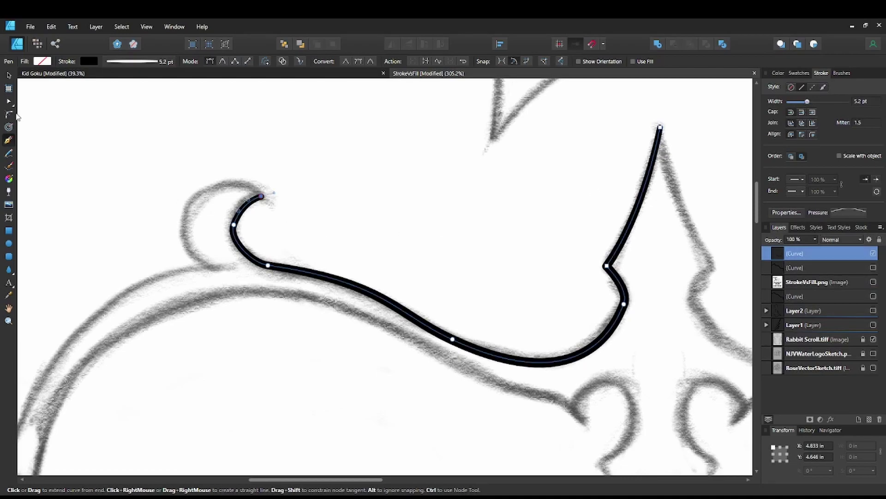
# - Adjust the curl node's handle to reshape where the curve enters the curl
pyautogui.click(9, 101)
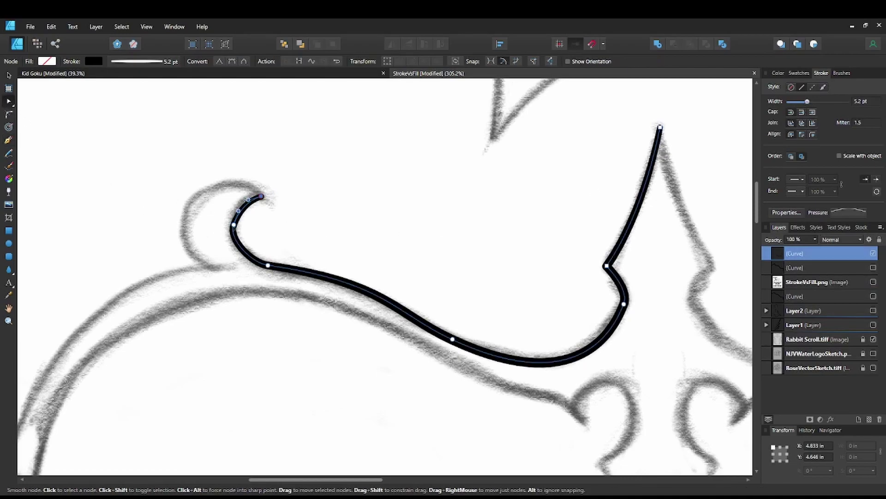
pyautogui.click(234, 225)
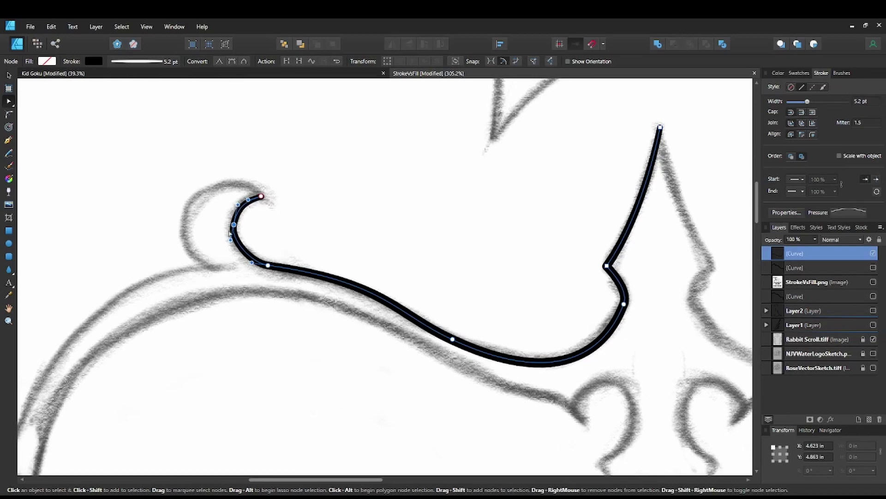
pyautogui.moveTo(253, 264); pyautogui.dragTo(240, 260)
pyautogui.click(316, 223)
pyautogui.moveTo(428, 264); pyautogui.dragTo(385, 253)
pyautogui.scroll(1, 354, 289)
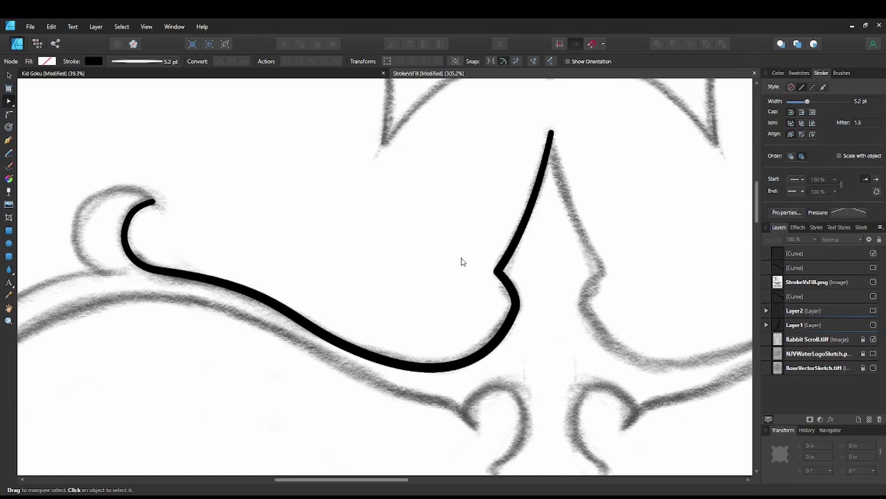
# - Give the curve's stroke a pressure profile that tapers thinner toward both ends
pyautogui.press('v')
pyautogui.click(505, 269)
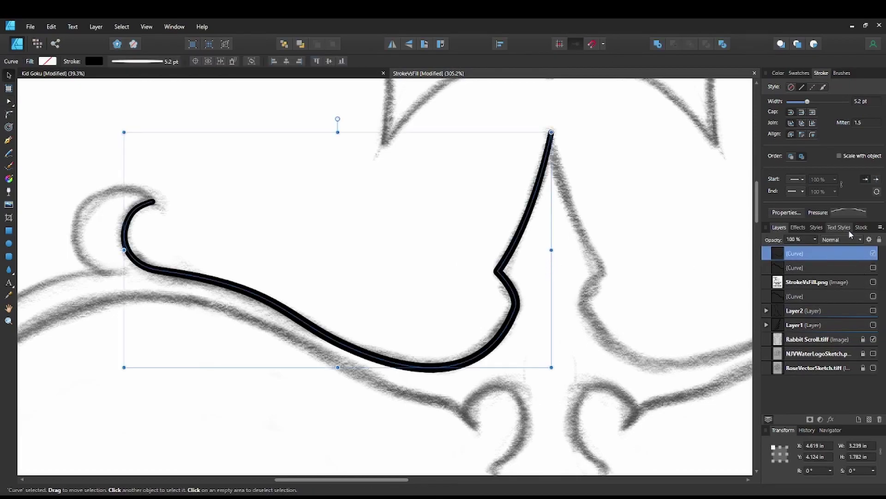
pyautogui.moveTo(767, 248); pyautogui.dragTo(766, 267)
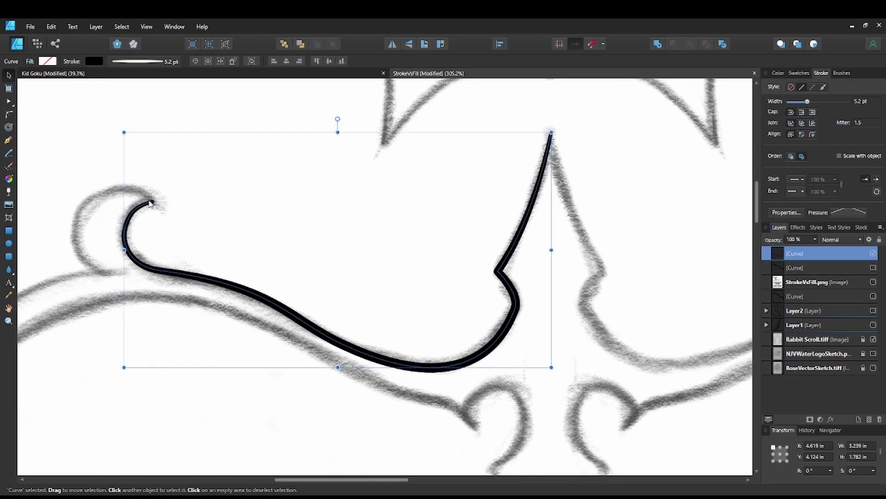
pyautogui.click(628, 214)
pyautogui.moveTo(426, 209); pyautogui.dragTo(640, 236)
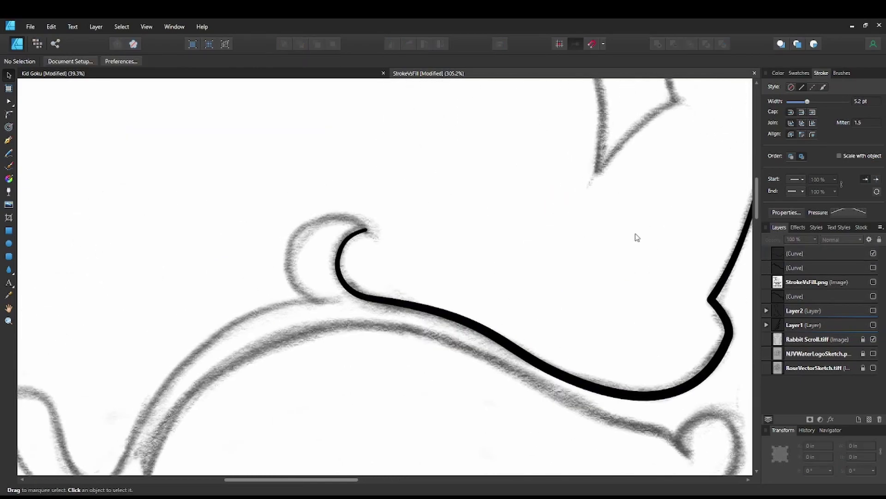
# - Continue the black curve from the curl's end, over its top and down its outer side to a sharp corner
pyautogui.press('p')
pyautogui.moveTo(447, 240); pyautogui.dragTo(518, 200)
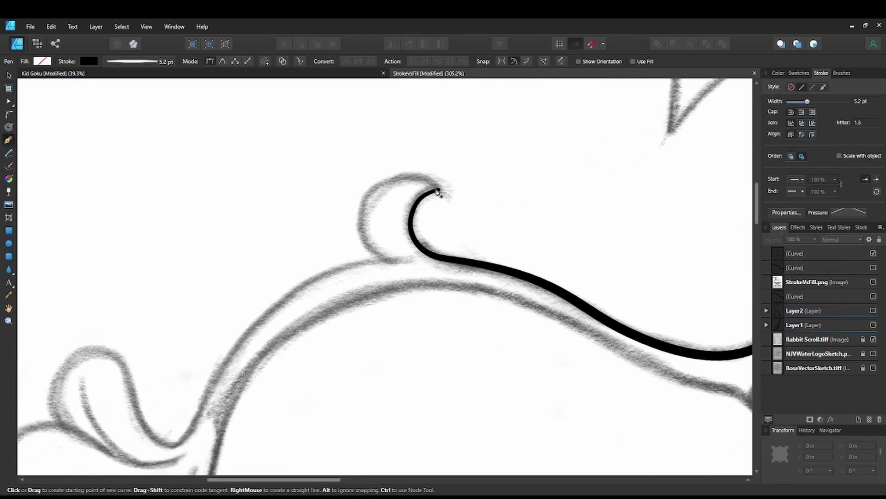
pyautogui.click(440, 192)
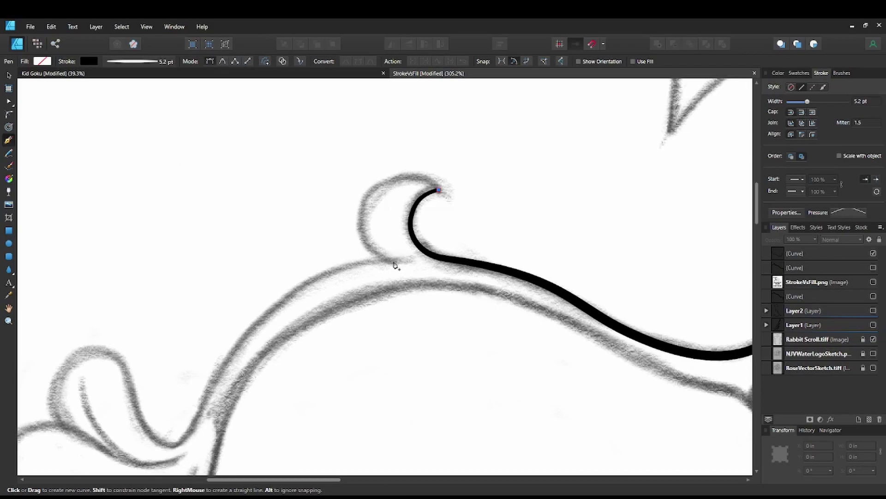
pyautogui.moveTo(393, 262); pyautogui.dragTo(507, 358)
pyautogui.hotkey('ctrl', 'z')
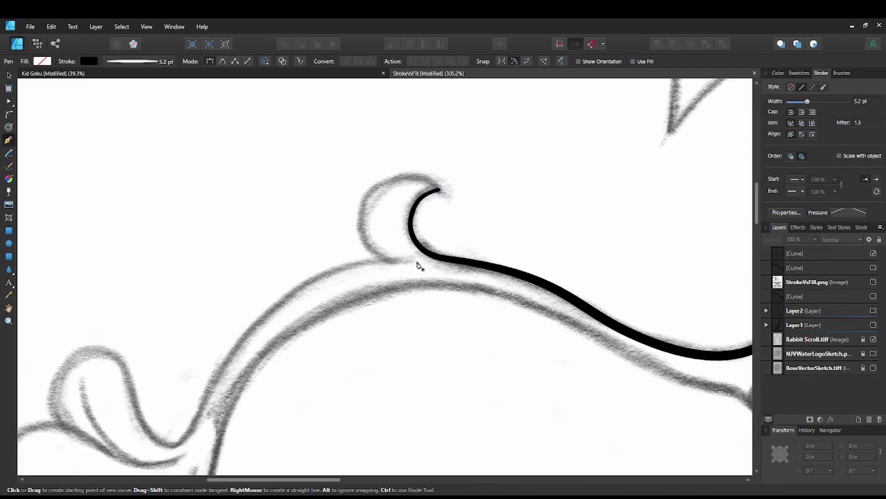
pyautogui.click(439, 190)
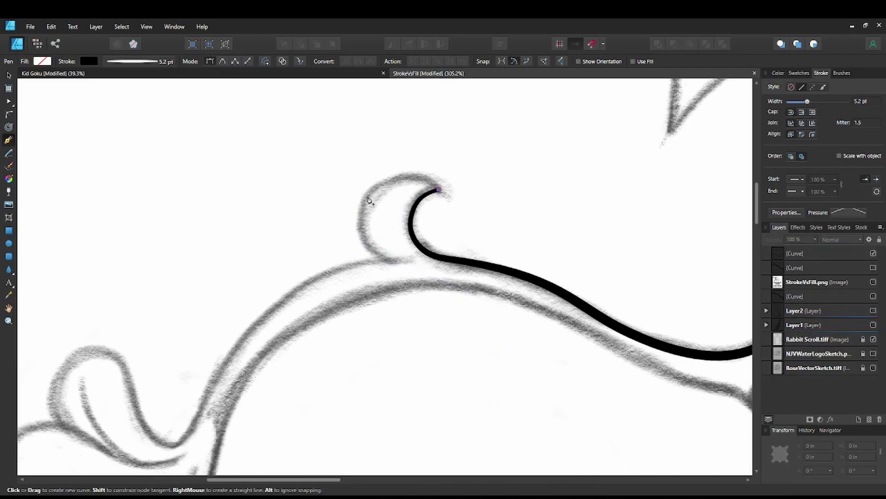
pyautogui.moveTo(365, 199); pyautogui.dragTo(353, 226)
pyautogui.moveTo(394, 261); pyautogui.dragTo(534, 229)
pyautogui.click(395, 261)
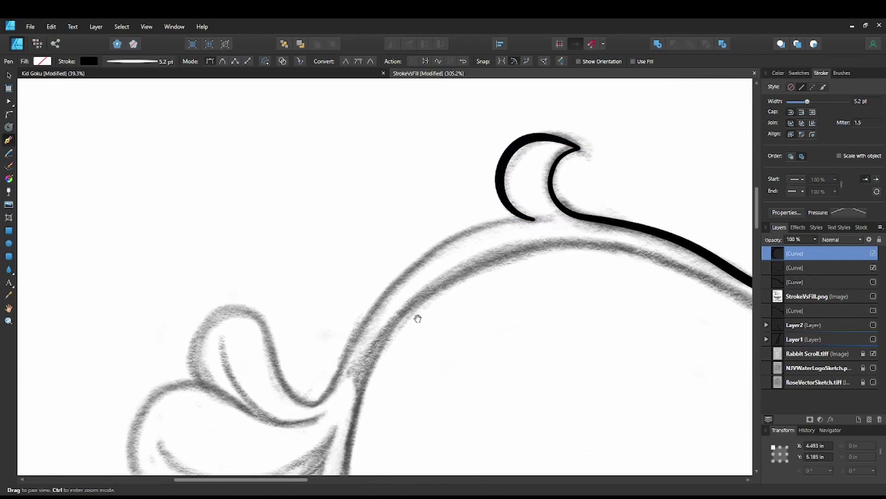
# - Extend the curve in a long sweep down to the leaf, then up, over and down around it
pyautogui.moveTo(417, 319); pyautogui.dragTo(454, 238)
pyautogui.moveTo(371, 313); pyautogui.dragTo(394, 347)
pyautogui.press('space')
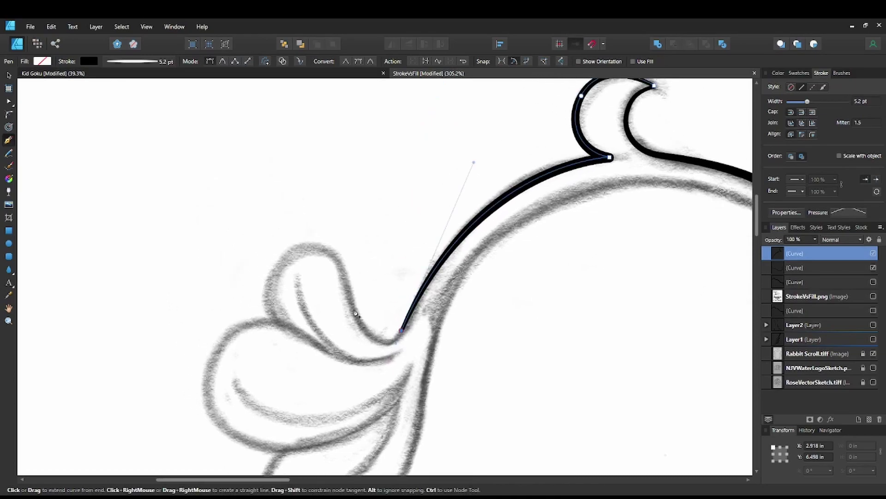
pyautogui.moveTo(355, 316); pyautogui.dragTo(344, 278)
pyautogui.moveTo(302, 247); pyautogui.dragTo(275, 260)
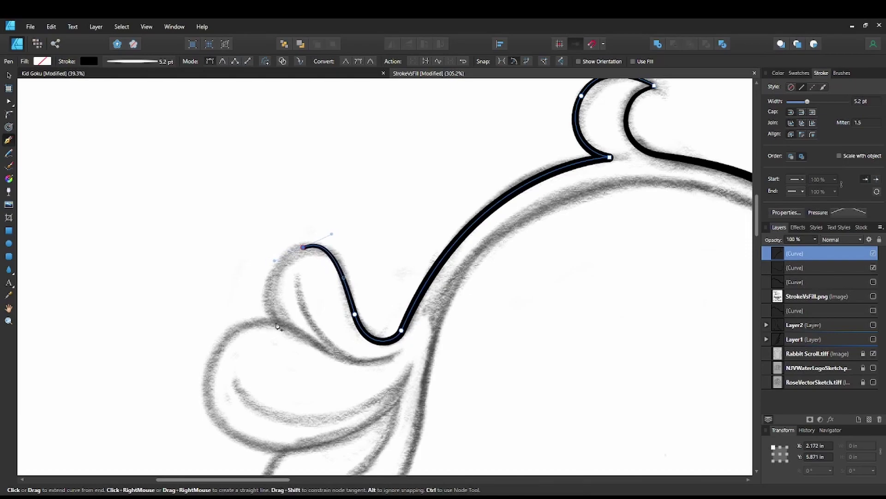
pyautogui.moveTo(274, 321); pyautogui.dragTo(322, 370)
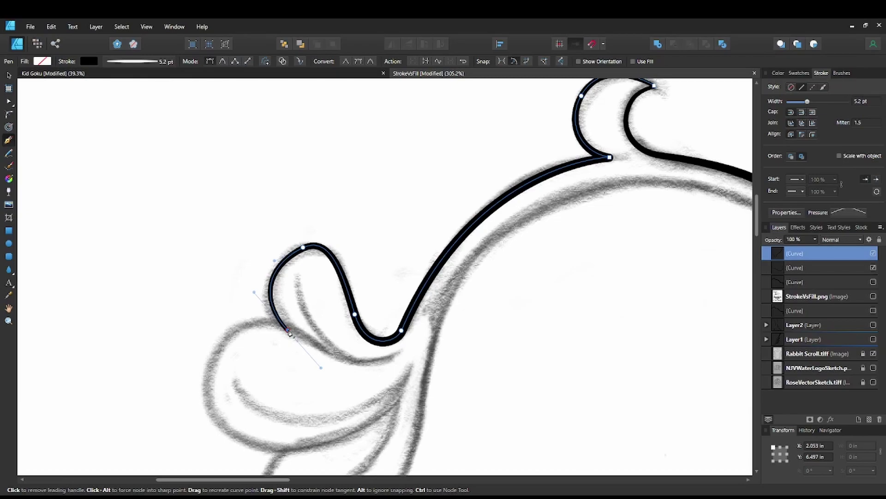
# - Pan and zoom around the curl to review the new curve, then deselect it
pyautogui.moveTo(500, 342); pyautogui.dragTo(414, 360)
pyautogui.moveTo(455, 330); pyautogui.dragTo(418, 346)
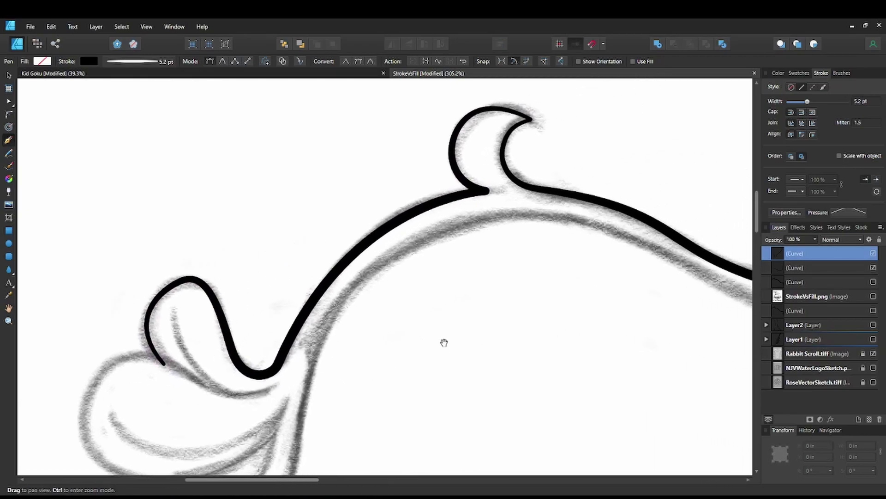
pyautogui.moveTo(529, 329); pyautogui.dragTo(485, 317)
pyautogui.moveTo(492, 234); pyautogui.dragTo(432, 290)
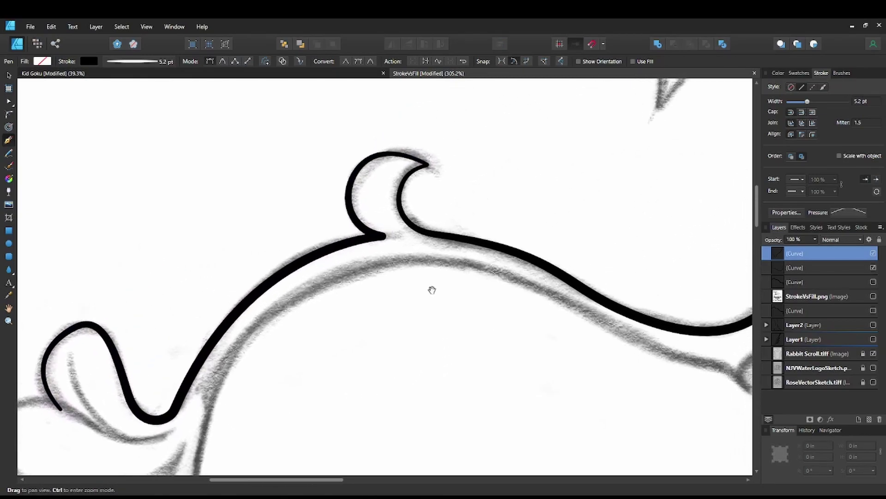
pyautogui.hotkey('ctrl', '+')
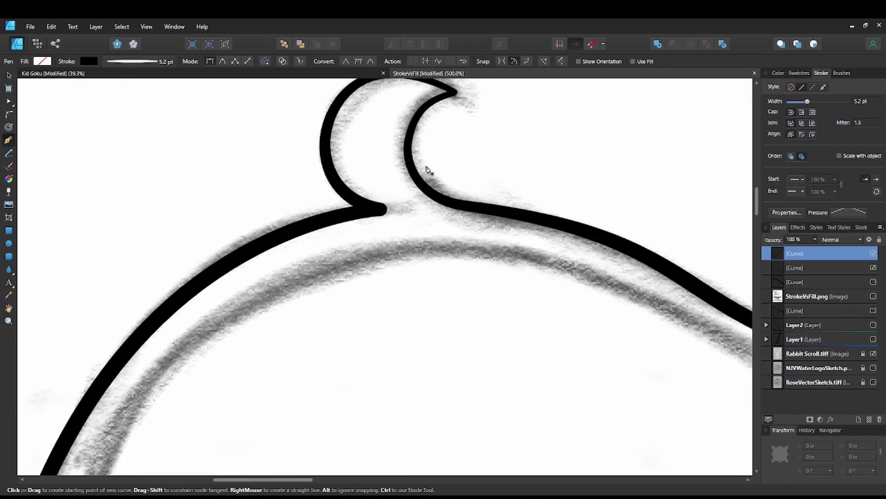
pyautogui.moveTo(426, 166); pyautogui.dragTo(433, 230)
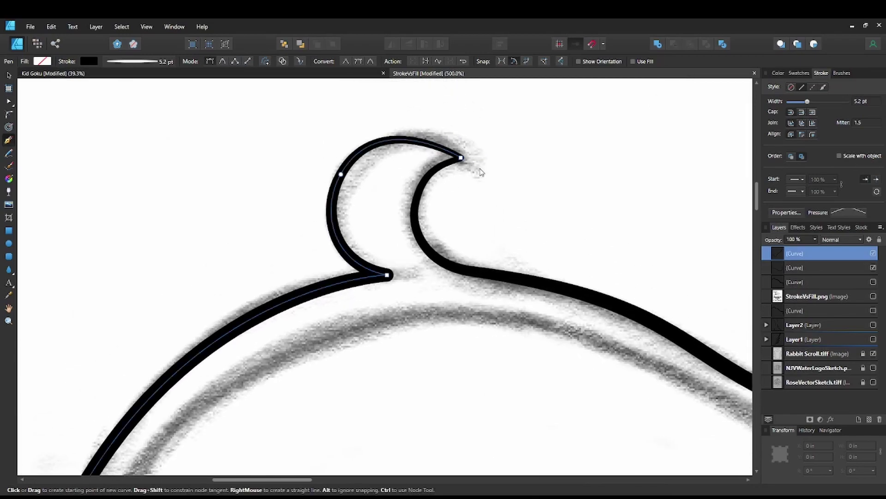
pyautogui.press('v')
pyautogui.click(493, 196)
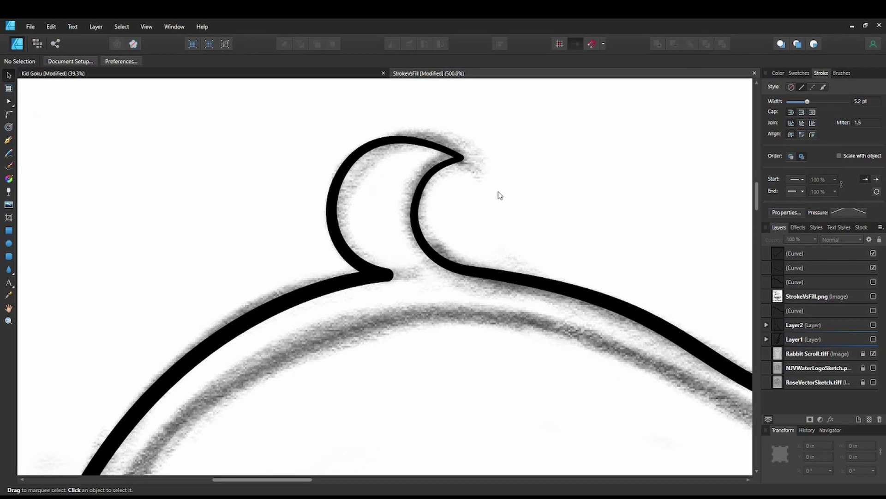
pyautogui.hotkey('ctrl', '-')
pyautogui.hotkey('ctrl', '-')
pyautogui.hotkey('ctrl', '-')
pyautogui.moveTo(401, 308); pyautogui.dragTo(412, 272)
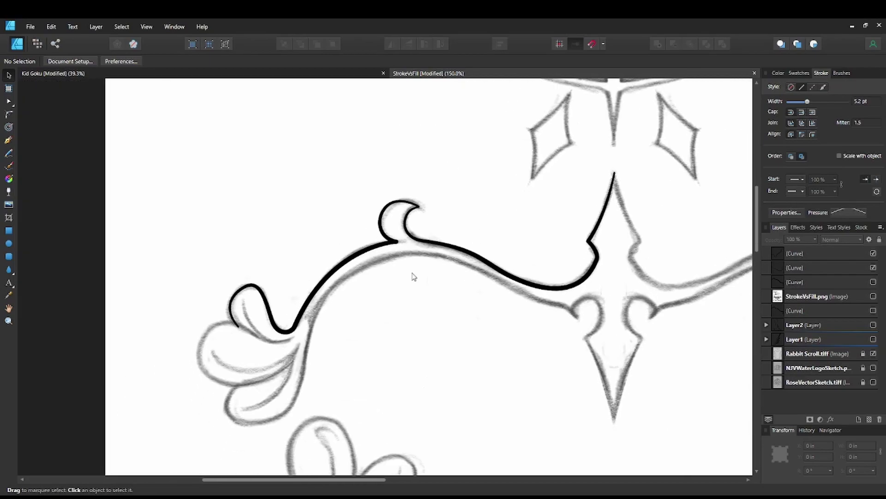
# - Check the left crescent curve, then marquee-select both black curves of the left arc
pyautogui.click(351, 251)
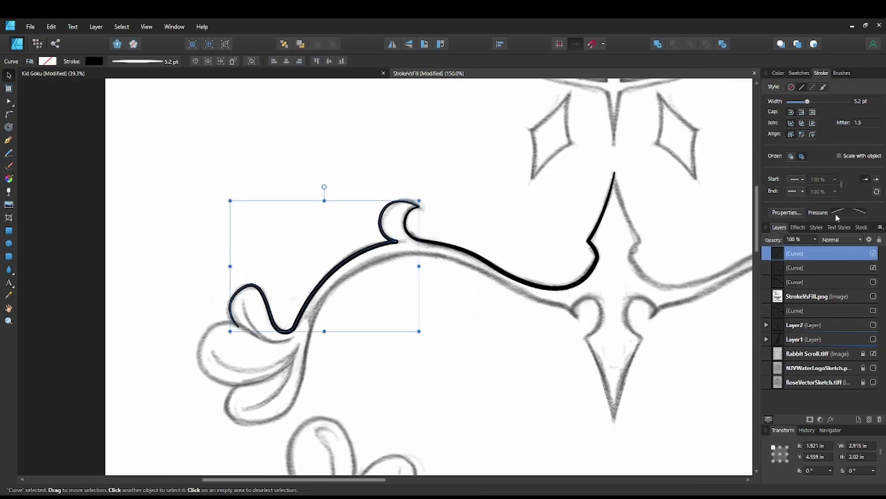
pyautogui.press('p')
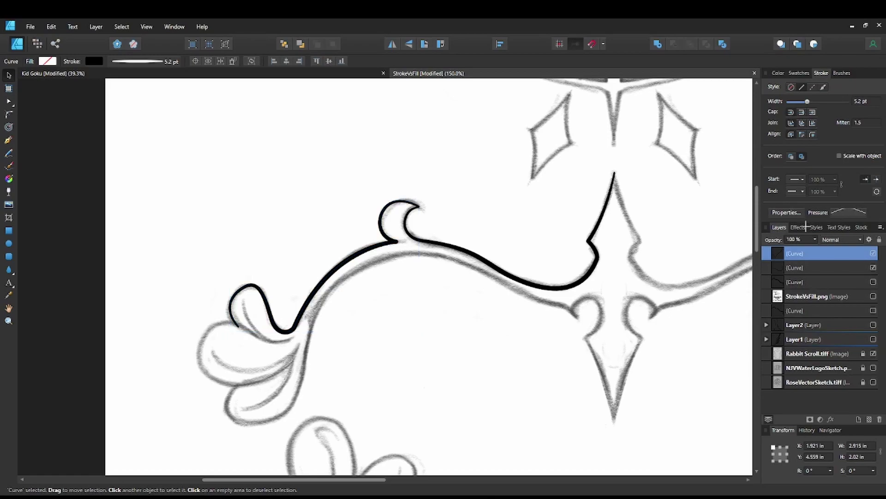
pyautogui.click(313, 321)
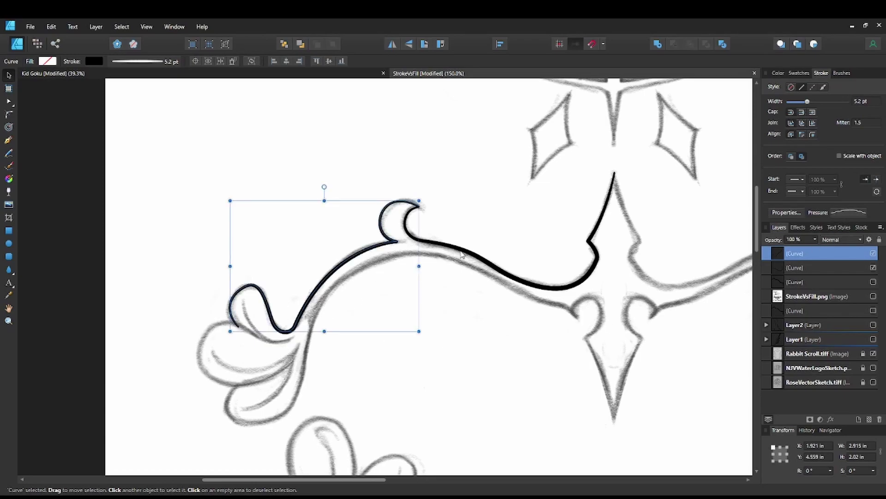
pyautogui.click(532, 353)
pyautogui.moveTo(503, 354); pyautogui.dragTo(408, 351)
pyautogui.hscroll(2, 407, 337)
pyautogui.scroll(1, 406, 337)
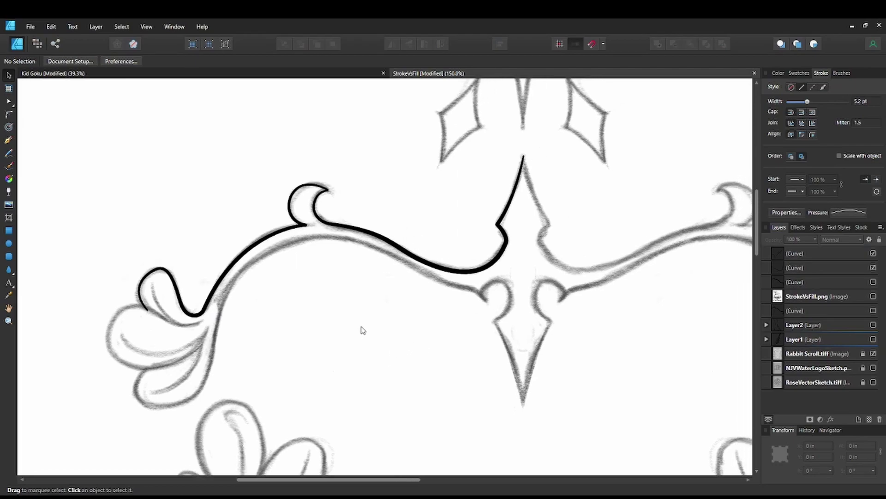
pyautogui.moveTo(571, 306); pyautogui.dragTo(524, 303)
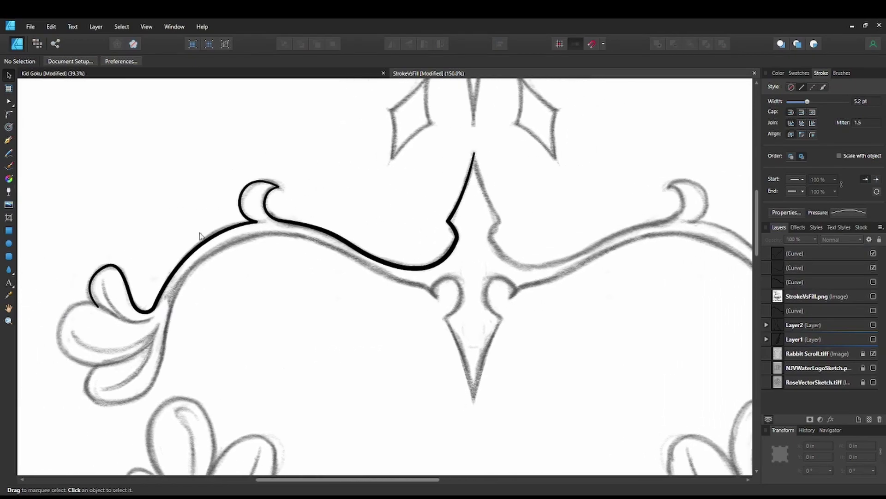
pyautogui.scroll(1, 436, 347)
pyautogui.hscroll(1, 437, 346)
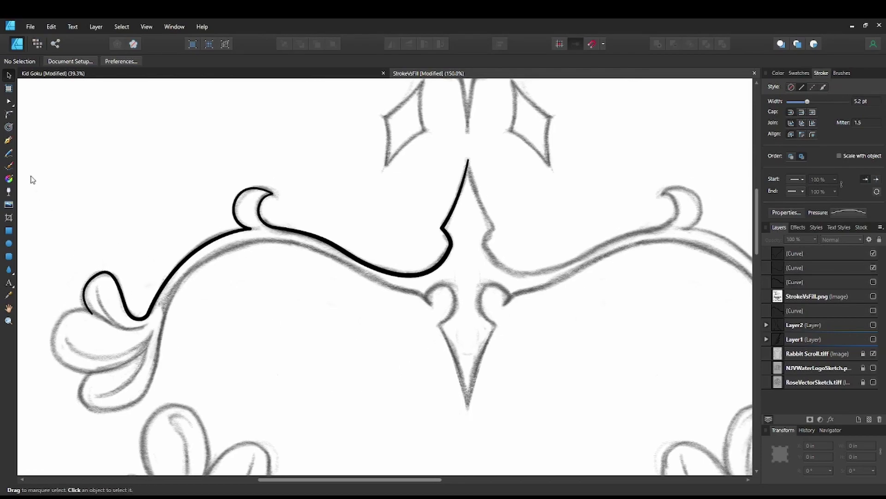
pyautogui.moveTo(52, 156); pyautogui.dragTo(503, 376)
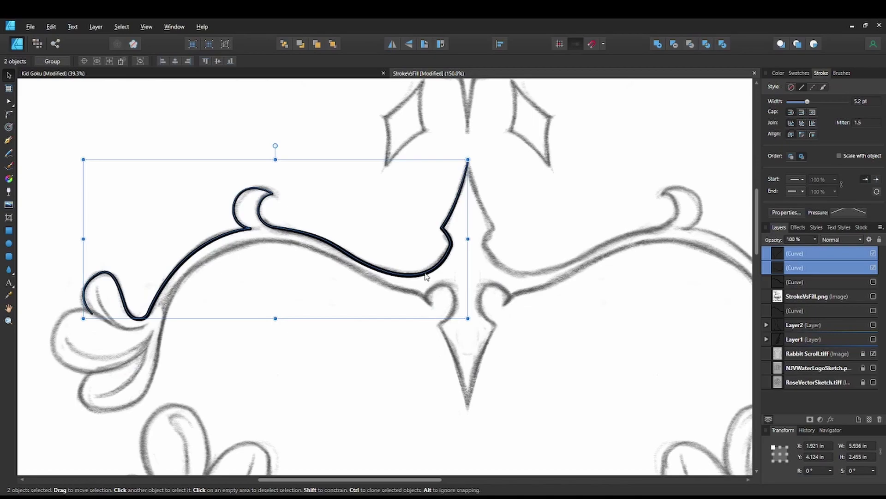
# - Clone both curves, flip the copy horizontally, and move it onto the arc's right half
pyautogui.moveTo(425, 276); pyautogui.dragTo(499, 276)
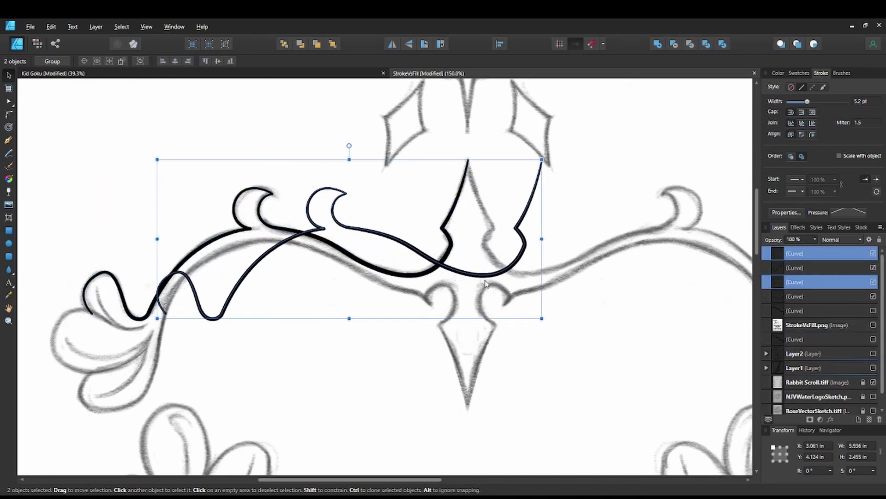
pyautogui.click(392, 44)
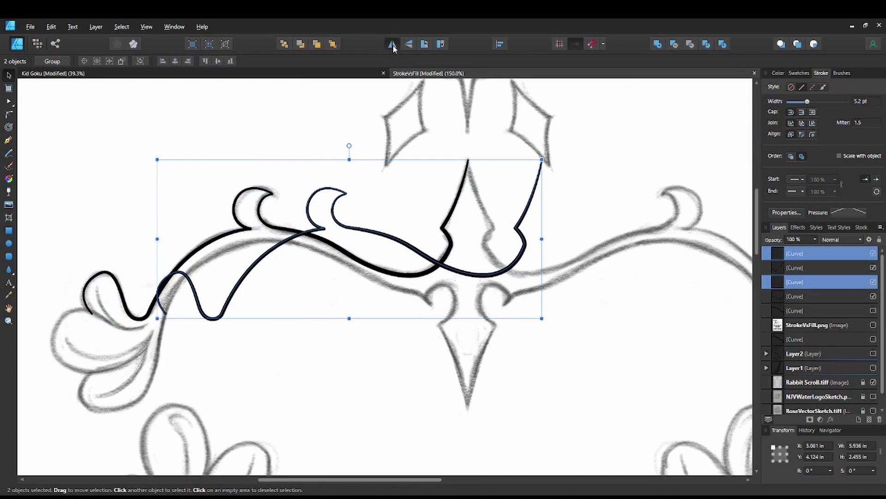
pyautogui.moveTo(312, 241); pyautogui.dragTo(622, 248)
pyautogui.click(572, 194)
# - Pan and zoom toward the central spike to check the mirrored curves
pyautogui.moveTo(483, 215); pyautogui.dragTo(439, 346)
pyautogui.scroll(5, 348, 213)
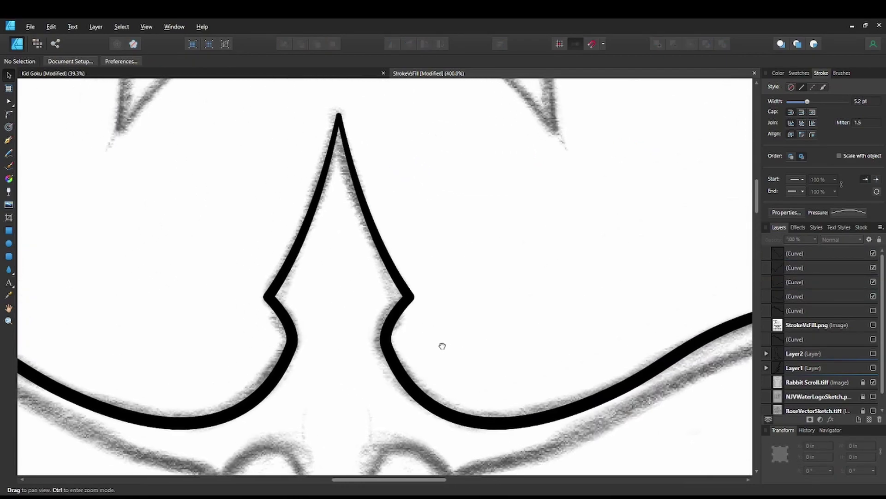
pyautogui.moveTo(358, 129); pyautogui.dragTo(422, 216)
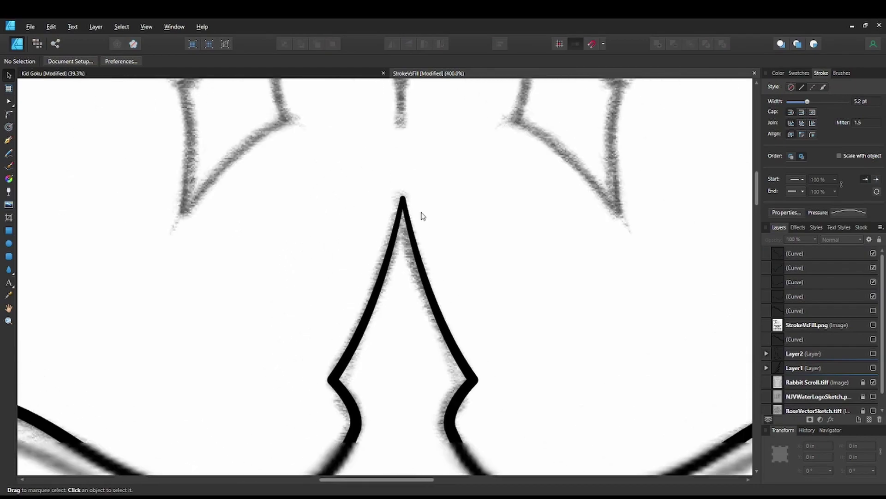
pyautogui.scroll(-2, 421, 215)
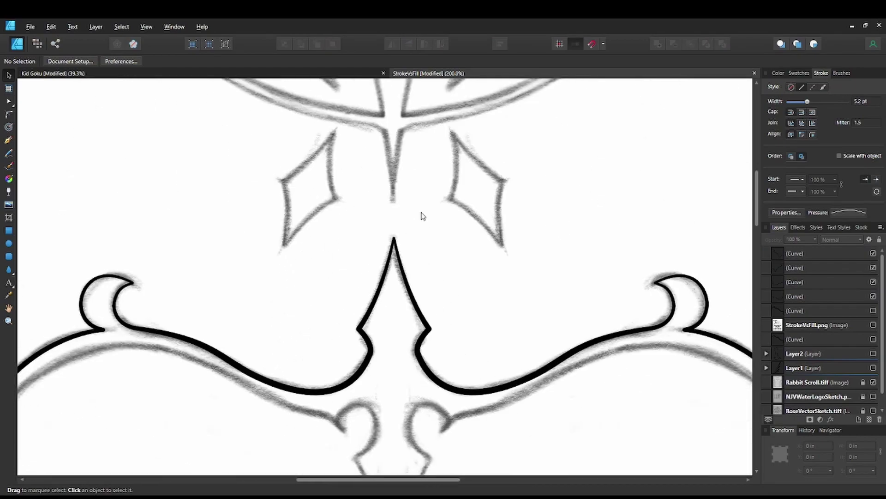
pyautogui.scroll(-2, 462, 240)
pyautogui.scroll(-1, 478, 259)
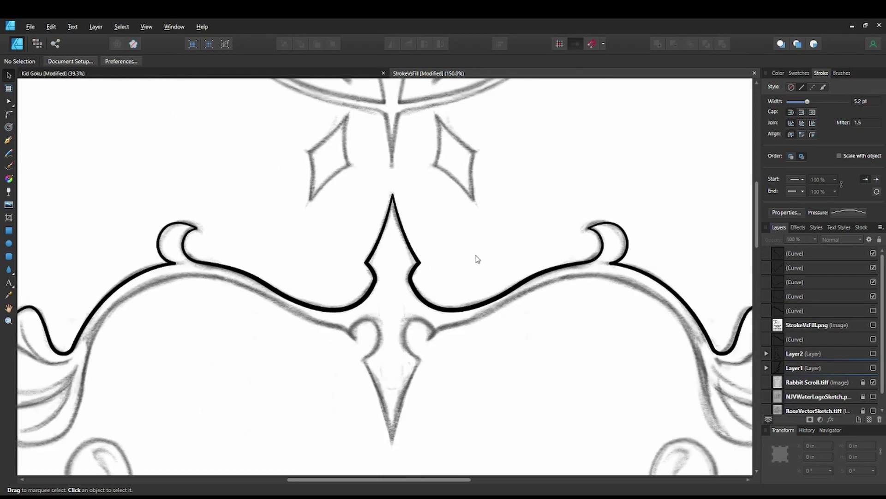
# - Zoom the view out and back in to review the finished scroll tracing
pyautogui.scroll(-1, 507, 251)
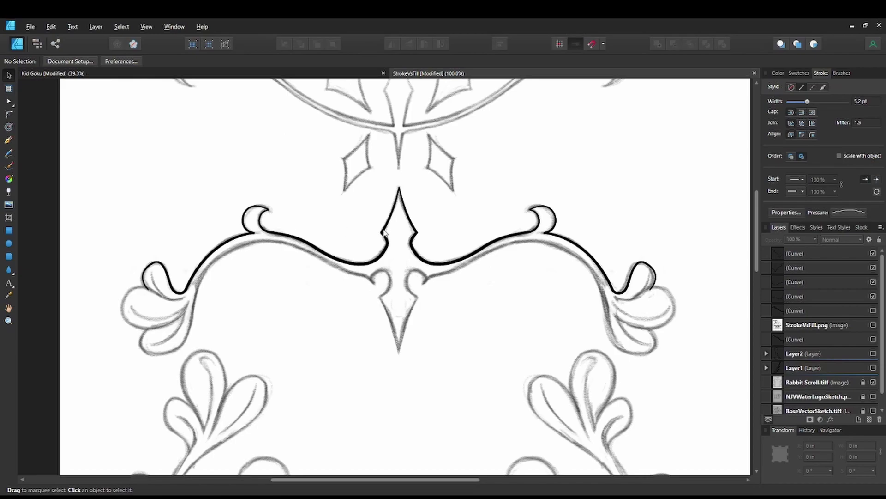
pyautogui.scroll(3, 389, 214)
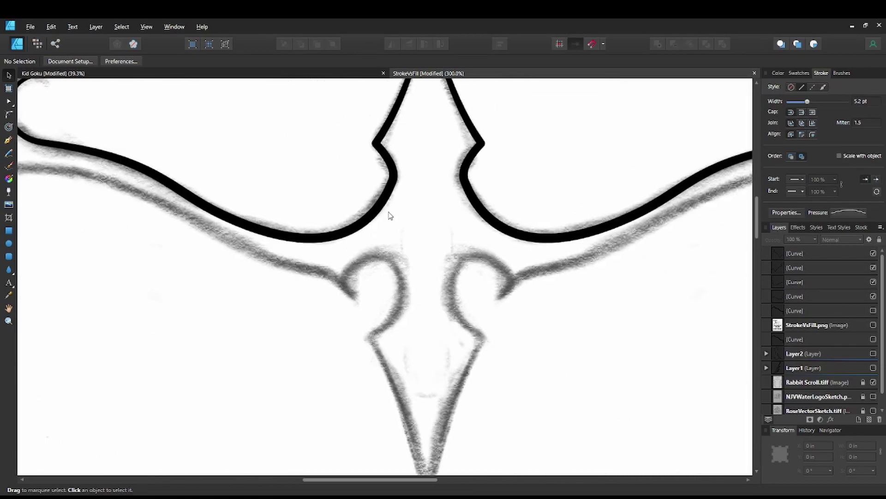
pyautogui.scroll(-5, 397, 223)
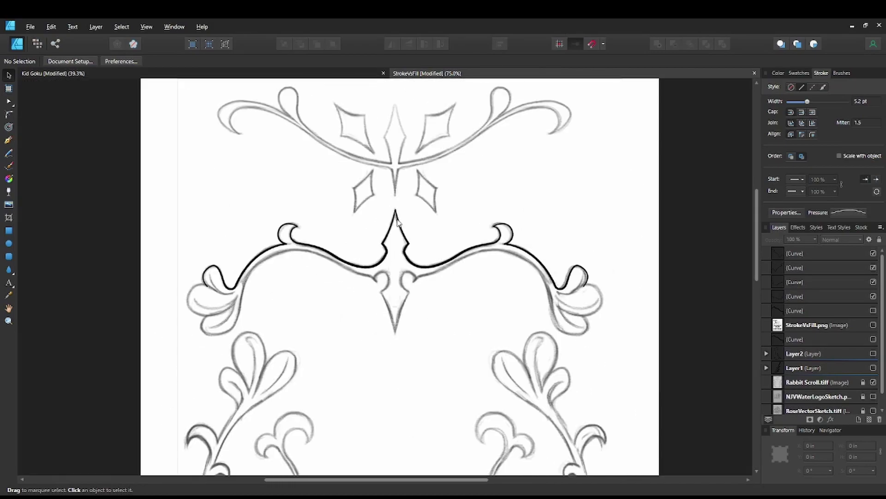
pyautogui.scroll(-1, 414, 257)
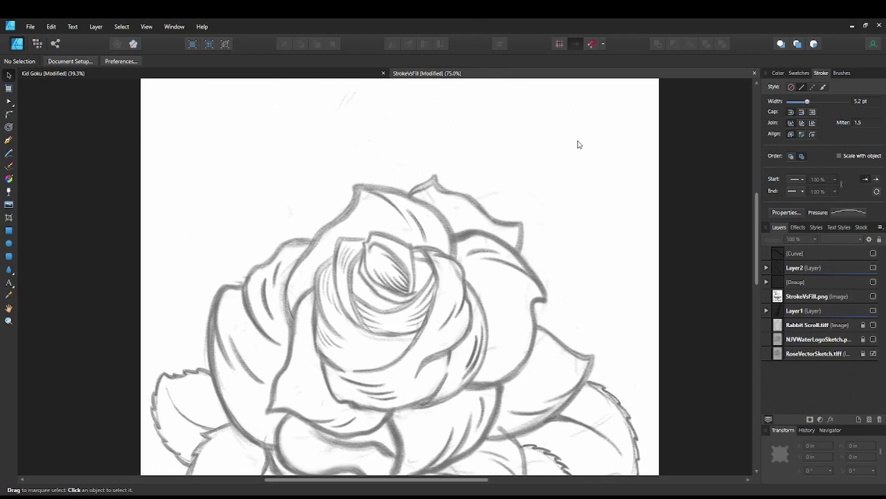
# - Pen-draw a two-node black curve along an inner petal hatch line, thickened to 5.2 pt
pyautogui.scroll(5, 525, 239)
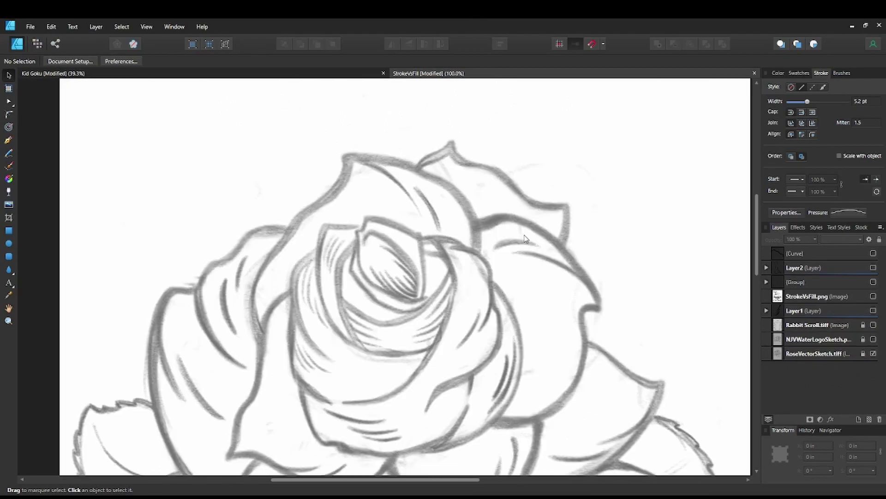
pyautogui.scroll(-2, 481, 316)
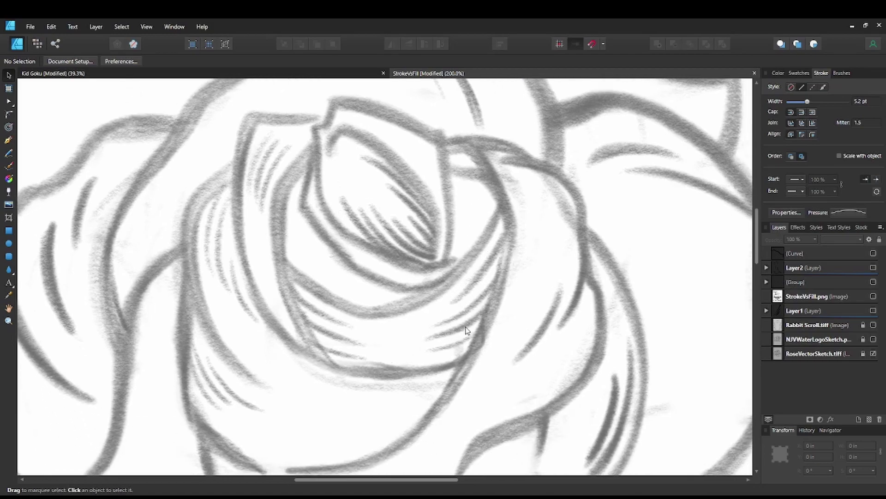
pyautogui.click(9, 140)
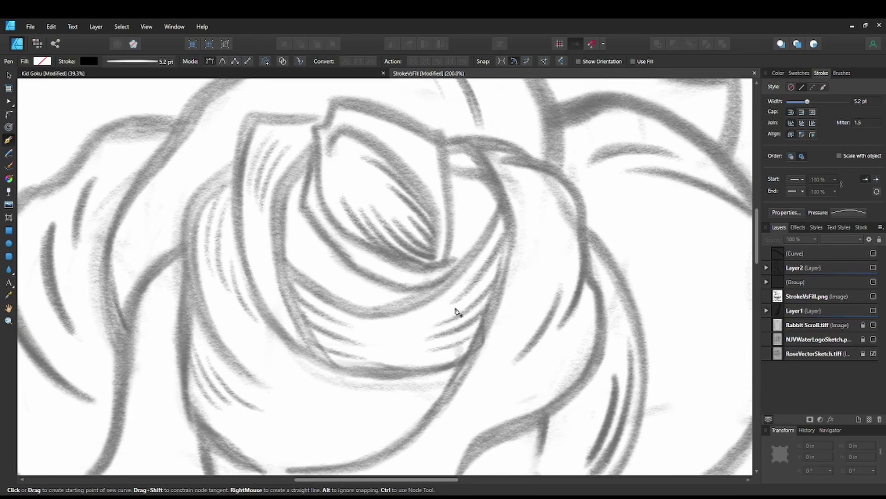
pyautogui.keyDown('ctrl'); pyautogui.scroll(2, 434, 329); pyautogui.keyUp('ctrl')
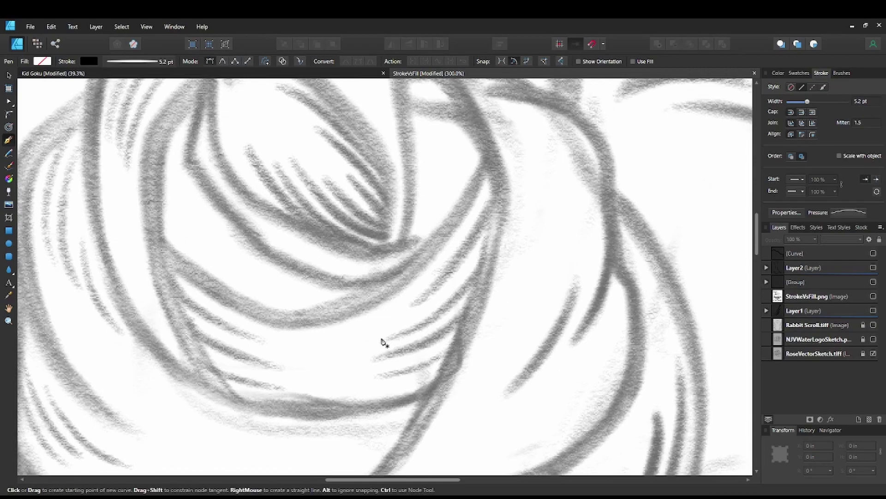
pyautogui.click(380, 340)
pyautogui.moveTo(497, 234); pyautogui.dragTo(557, 131)
pyautogui.click(498, 234)
pyautogui.press('Escape')
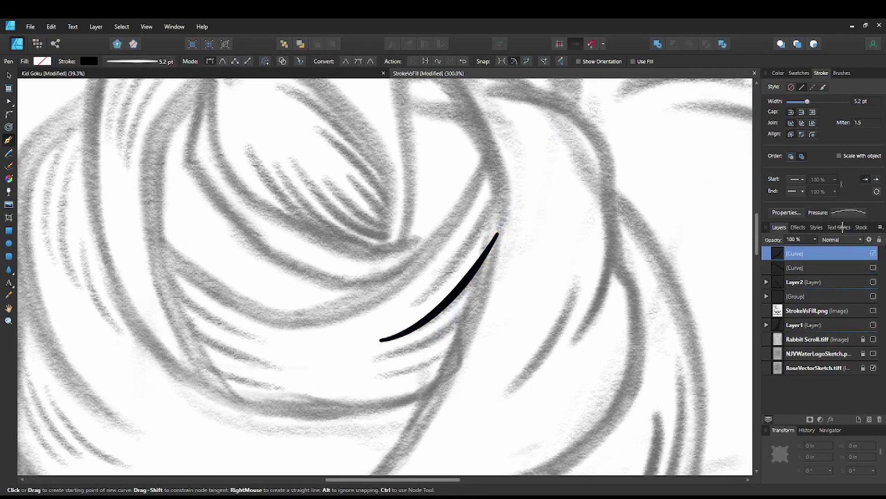
pyautogui.press(']')
pyautogui.press(']')
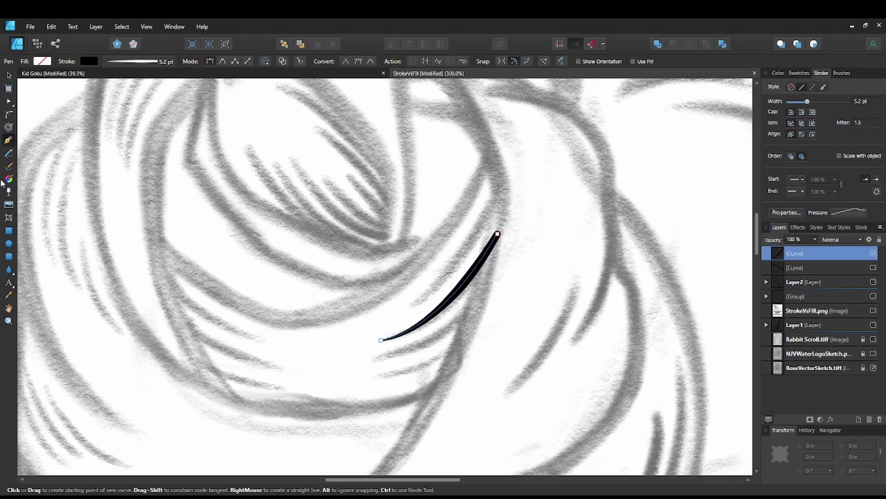
# - Reshape the hatch curve's start node so it follows the sketch's hatch line
pyautogui.click(9, 102)
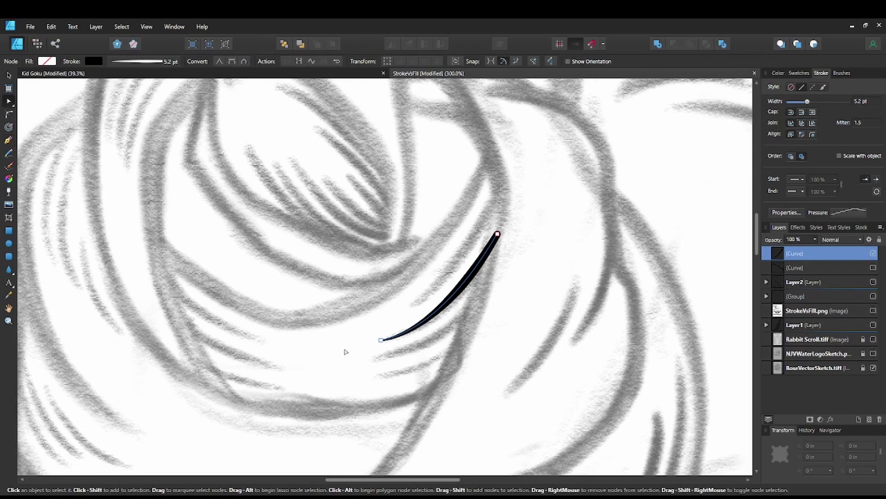
pyautogui.hotkey('ctrl', '+')
pyautogui.hotkey('ctrl', '+')
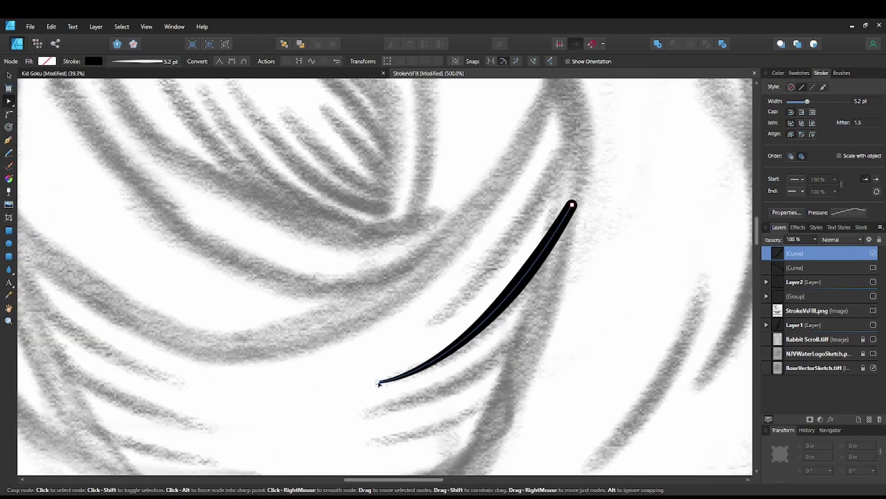
pyautogui.click(378, 382)
pyautogui.moveTo(472, 377); pyautogui.dragTo(543, 312)
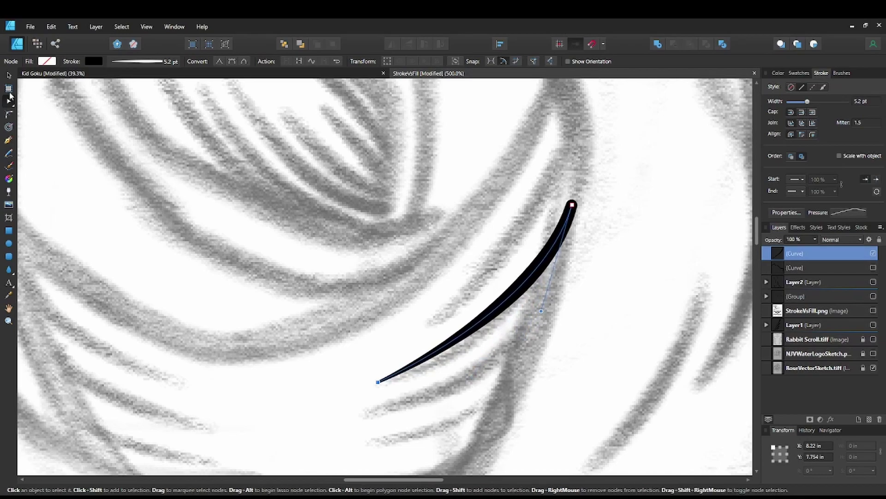
pyautogui.click(9, 75)
pyautogui.click(322, 286)
pyautogui.moveTo(481, 386); pyautogui.dragTo(458, 335)
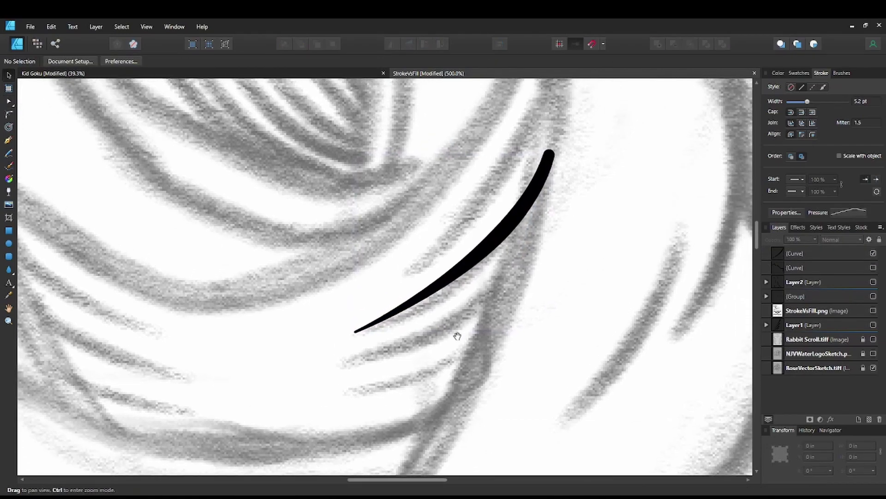
# - Duplicate the black hatch stroke twice below itself, rotating the copy to match the sketch
pyautogui.click(471, 268)
pyautogui.moveTo(470, 268); pyautogui.dragTo(467, 315)
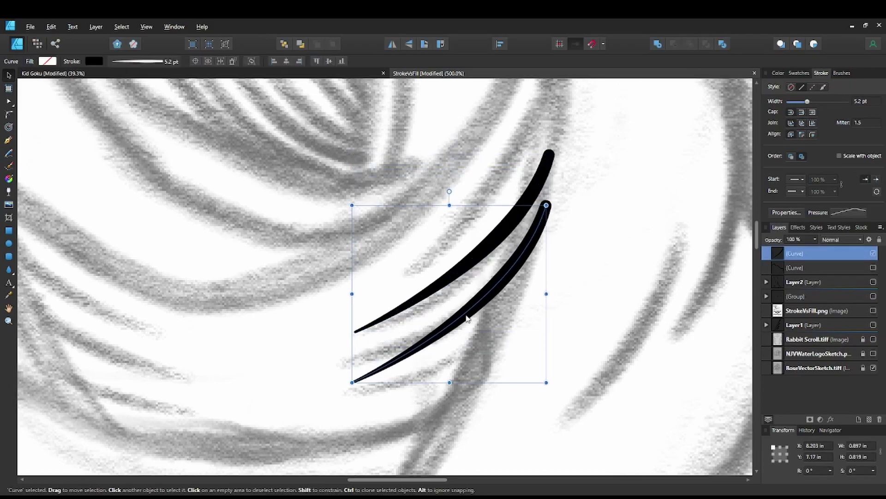
pyautogui.moveTo(448, 187)
pyautogui.mouseDown()
pyautogui.moveTo(469, 184)
pyautogui.moveTo(460, 188)
pyautogui.mouseUp()
pyautogui.moveTo(487, 299); pyautogui.dragTo(496, 333)
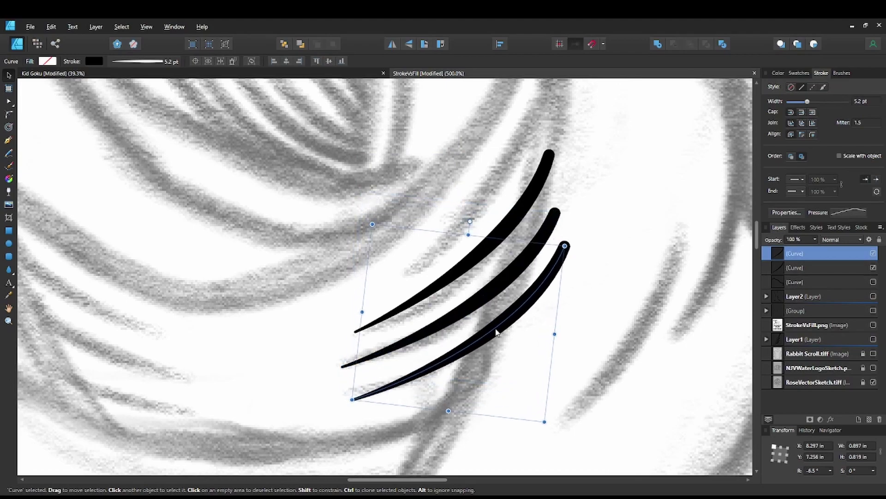
pyautogui.click(607, 278)
pyautogui.hotkey('ctrl', '-')
pyautogui.hotkey('ctrl', '-')
pyautogui.hotkey('ctrl', '-')
pyautogui.hotkey('ctrl', '-')
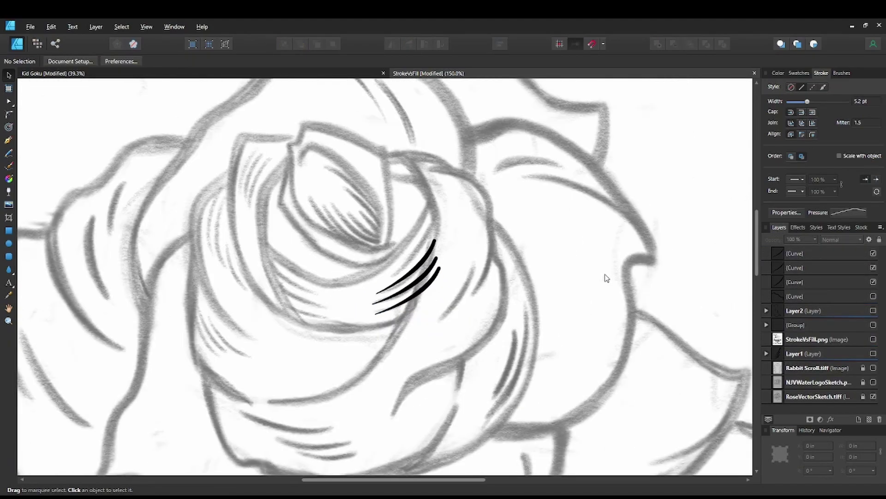
pyautogui.hotkey('ctrl', '+')
pyautogui.hotkey('ctrl', '+')
pyautogui.hotkey('ctrl', '+')
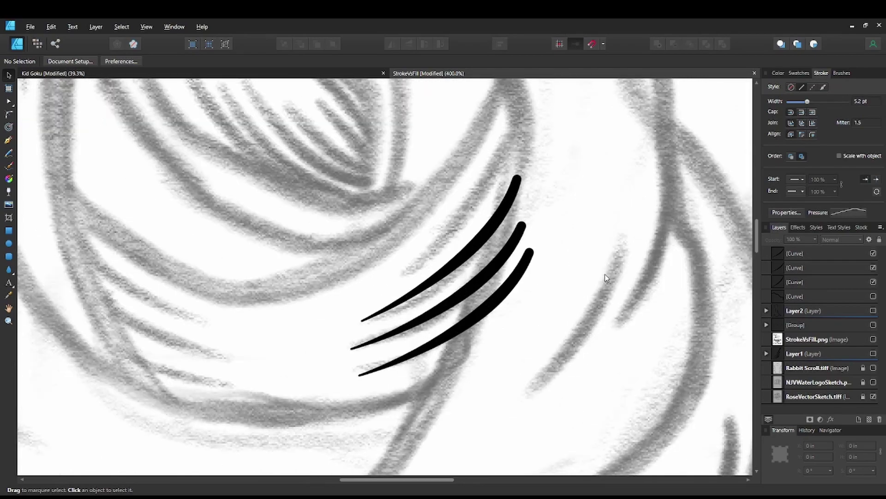
# - Pull the top ends of the lowest and middle curves down-left, then marquee-select all three curves
pyautogui.click(521, 273)
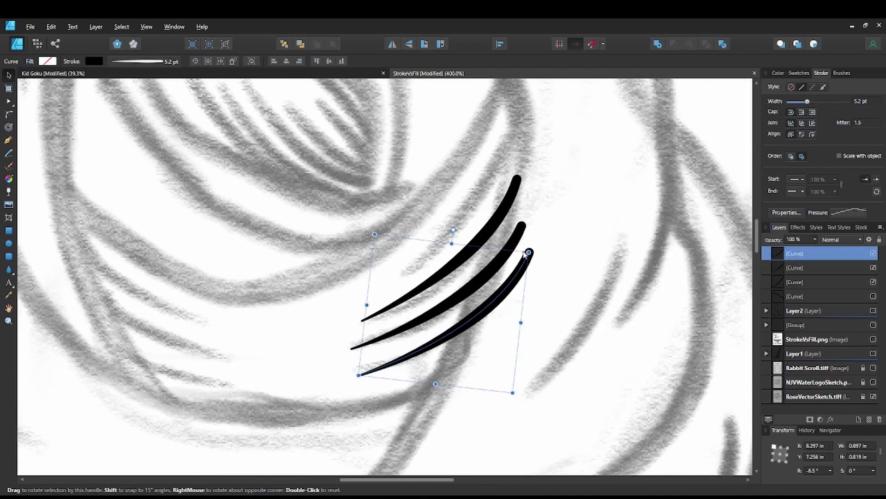
pyautogui.press('a')
pyautogui.moveTo(529, 252); pyautogui.dragTo(494, 288)
pyautogui.click(515, 249)
pyautogui.moveTo(522, 225); pyautogui.dragTo(501, 248)
pyautogui.click(543, 308)
pyautogui.moveTo(551, 345); pyautogui.dragTo(580, 332)
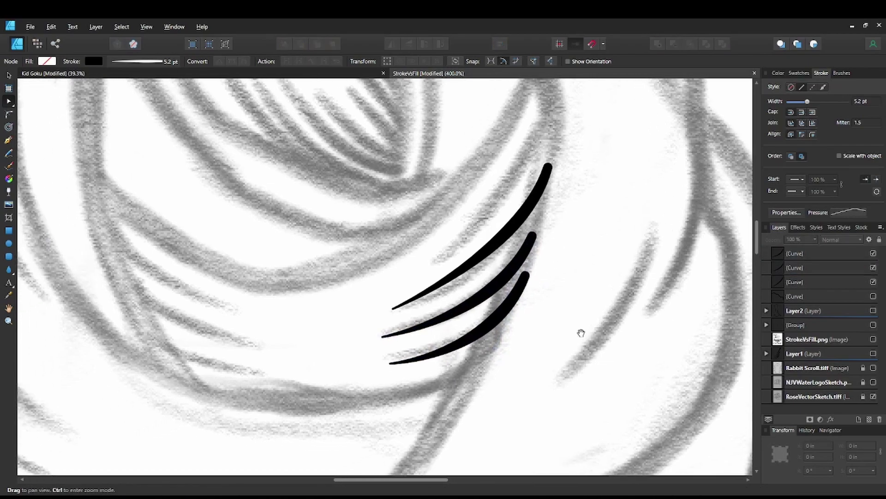
pyautogui.moveTo(560, 289); pyautogui.dragTo(542, 322)
pyautogui.hotkey('ctrl', '-')
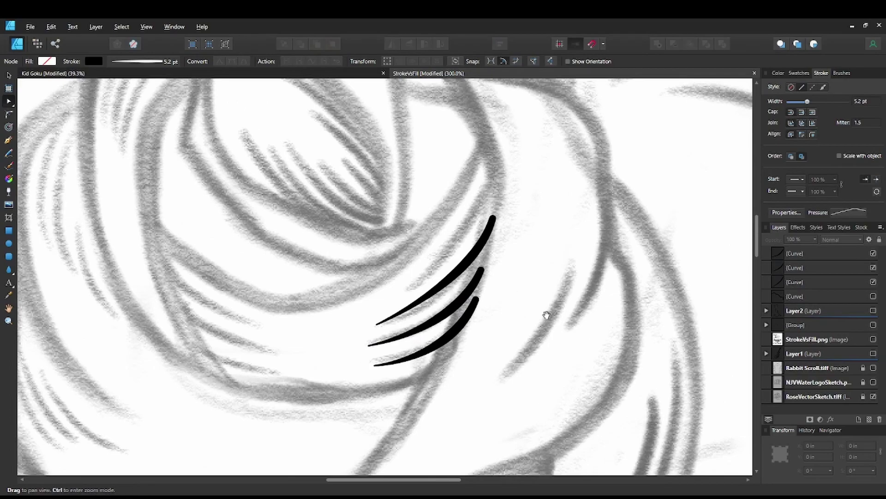
pyautogui.press('v')
pyautogui.moveTo(508, 203); pyautogui.dragTo(317, 442)
# - Delete the three selected hatch curves and zoom back in on the petal
pyautogui.press('Delete')
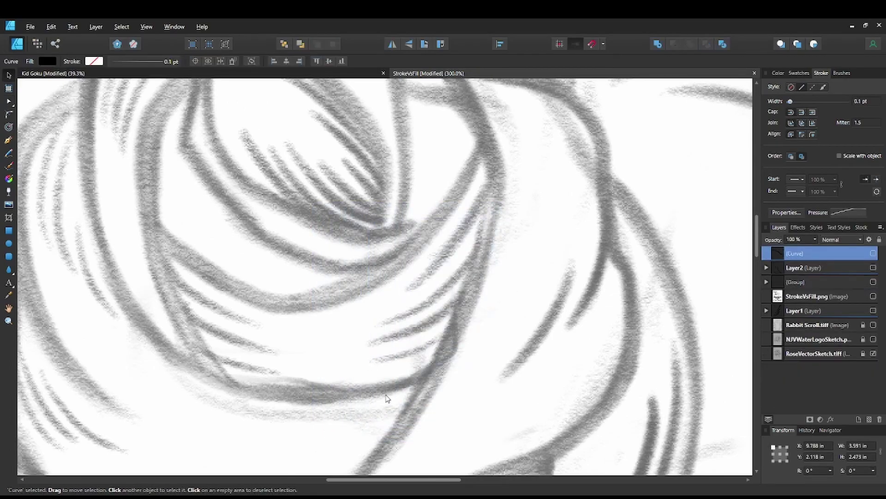
pyautogui.hotkey('ctrl', '+')
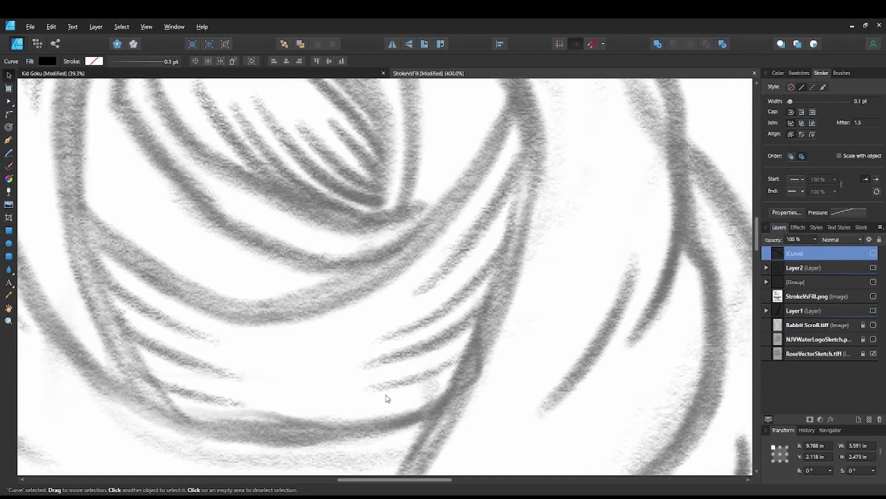
pyautogui.click(8, 141)
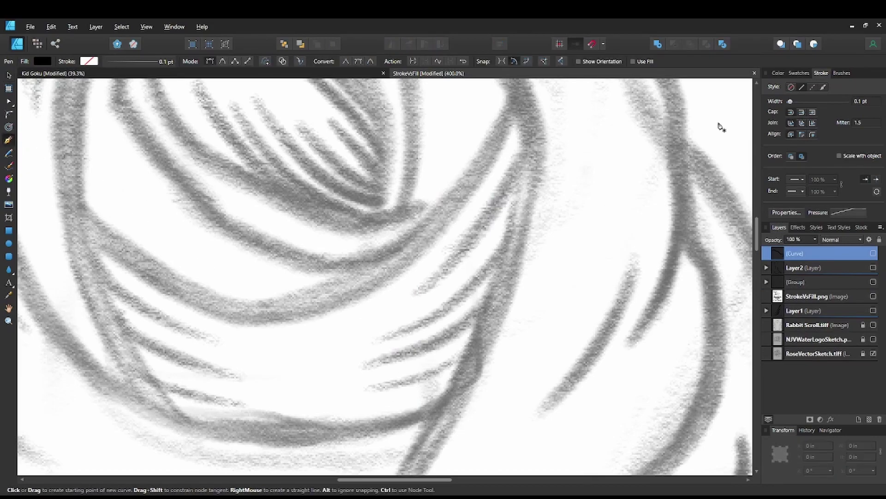
pyautogui.click(795, 75)
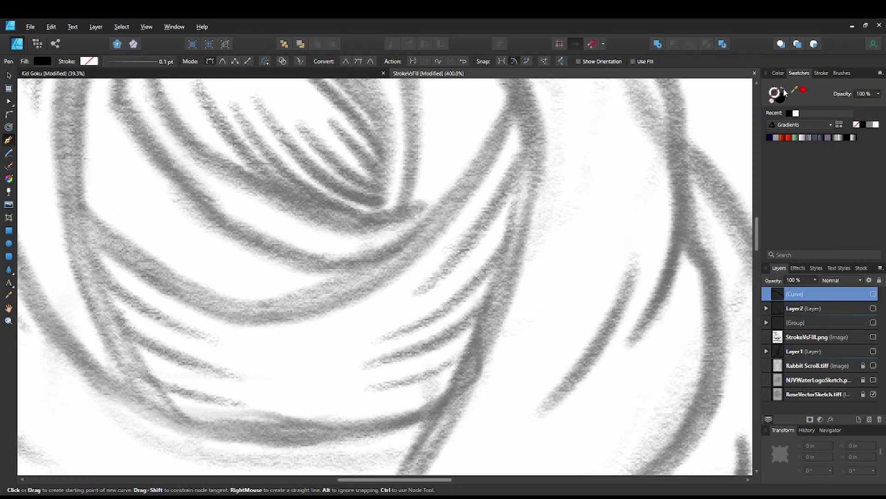
pyautogui.click(822, 74)
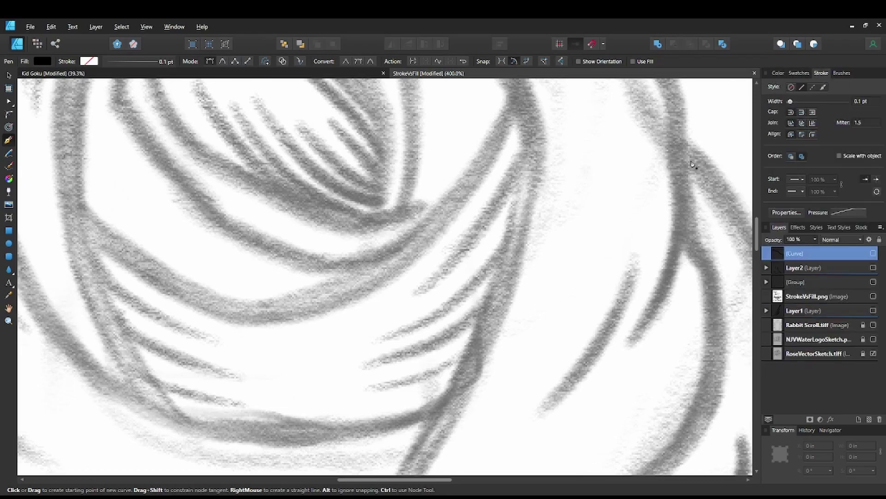
# - Pen-draw a closed tapered crescent along the petal edge, 0.6 pt, with fill and stroke swapped to solid black
pyautogui.click(381, 338)
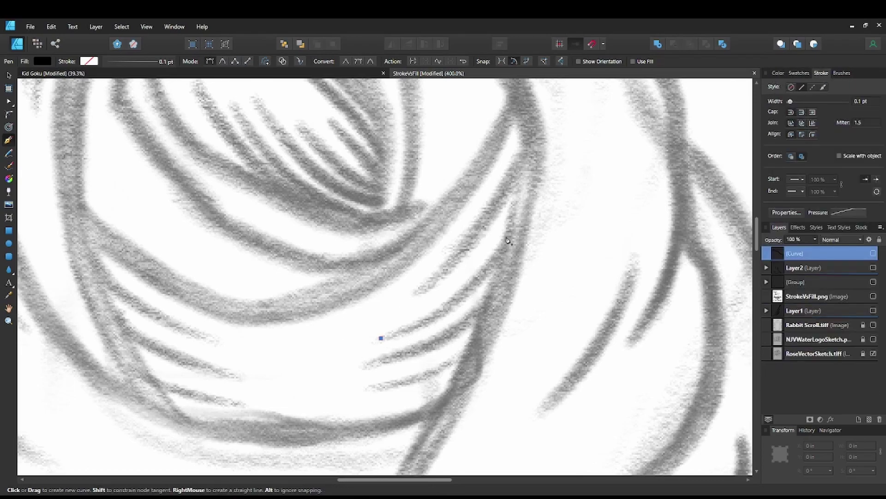
pyautogui.moveTo(516, 226); pyautogui.dragTo(565, 146)
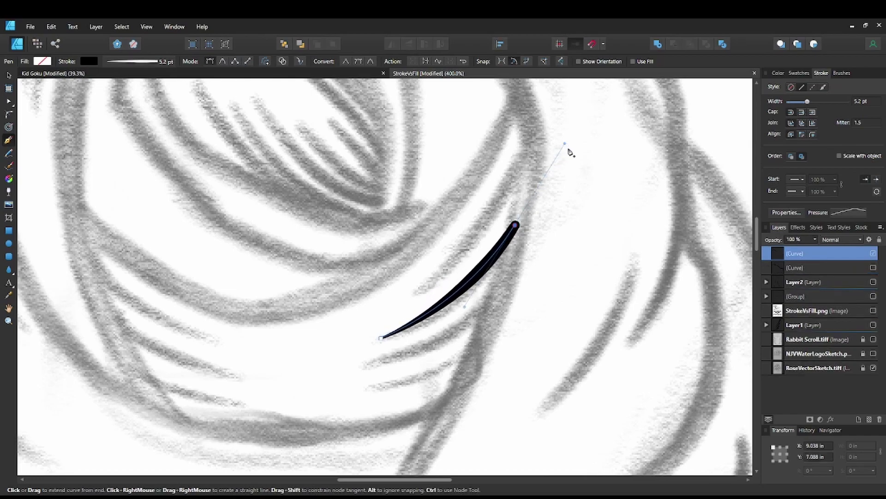
pyautogui.moveTo(808, 102); pyautogui.dragTo(796, 103)
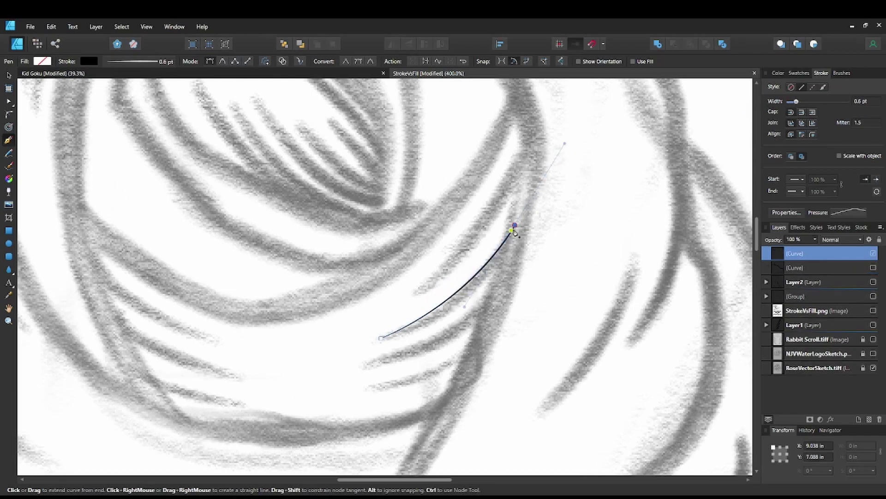
pyautogui.click(512, 254)
pyautogui.moveTo(379, 341); pyautogui.dragTo(291, 362)
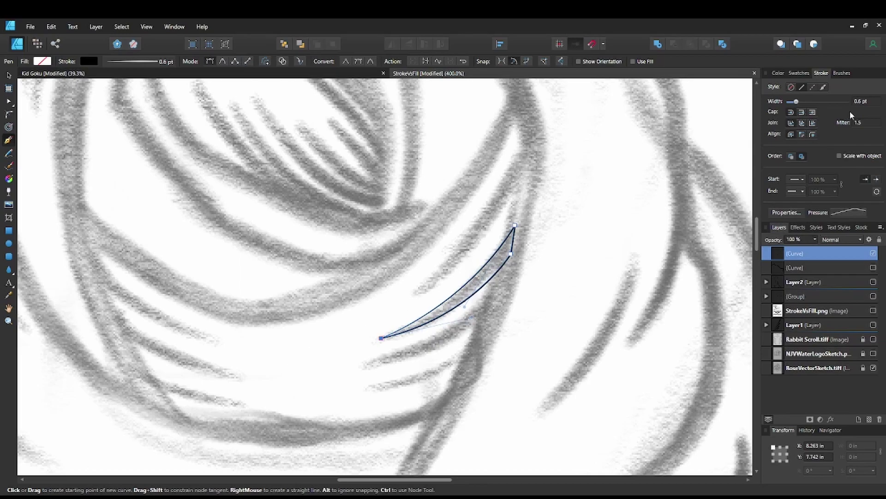
pyautogui.click(778, 73)
pyautogui.click(782, 92)
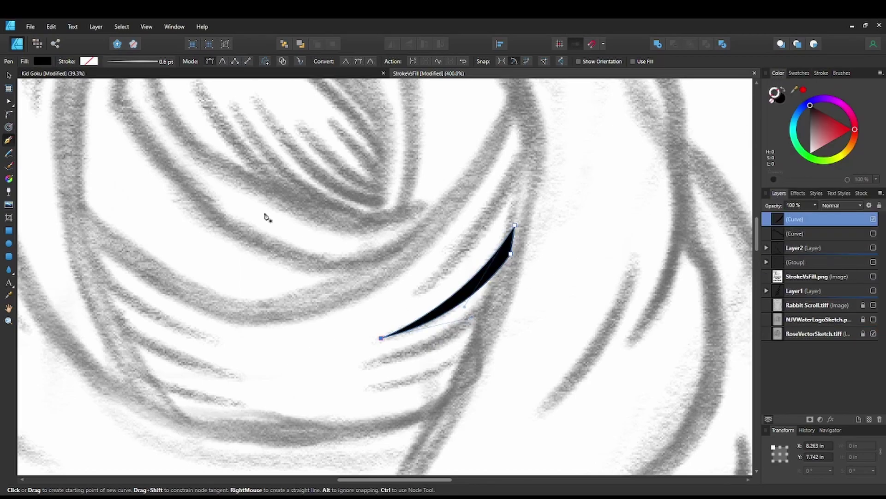
# - Duplicate the black crescent twice down-left, tilting the copies about -4.9° and shrinking the third slightly
pyautogui.press('v')
pyautogui.click(606, 242)
pyautogui.moveTo(597, 278)
pyautogui.mouseDown()
pyautogui.moveTo(583, 236)
pyautogui.moveTo(609, 274)
pyautogui.mouseUp()
pyautogui.click(510, 261)
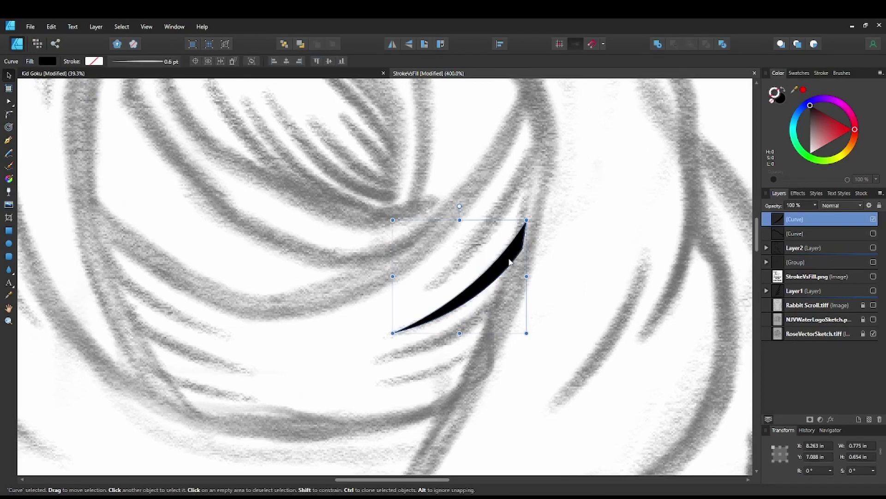
pyautogui.moveTo(510, 262); pyautogui.dragTo(502, 297)
pyautogui.moveTo(452, 246); pyautogui.dragTo(458, 242)
pyautogui.moveTo(498, 305); pyautogui.dragTo(492, 333)
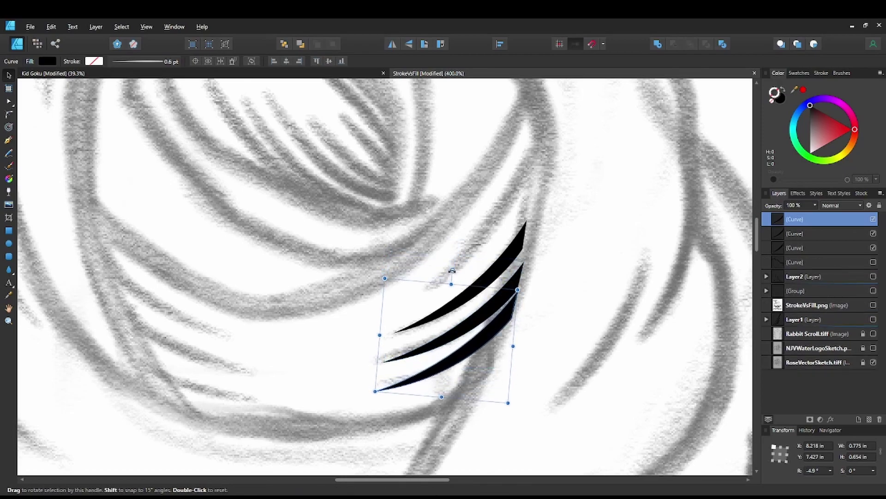
pyautogui.moveTo(453, 270); pyautogui.dragTo(457, 272)
pyautogui.moveTo(520, 293); pyautogui.dragTo(510, 305)
# - At 200% zoom, marquee-select the three black crescents and delete them
pyautogui.click(559, 299)
pyautogui.moveTo(588, 279); pyautogui.dragTo(604, 248)
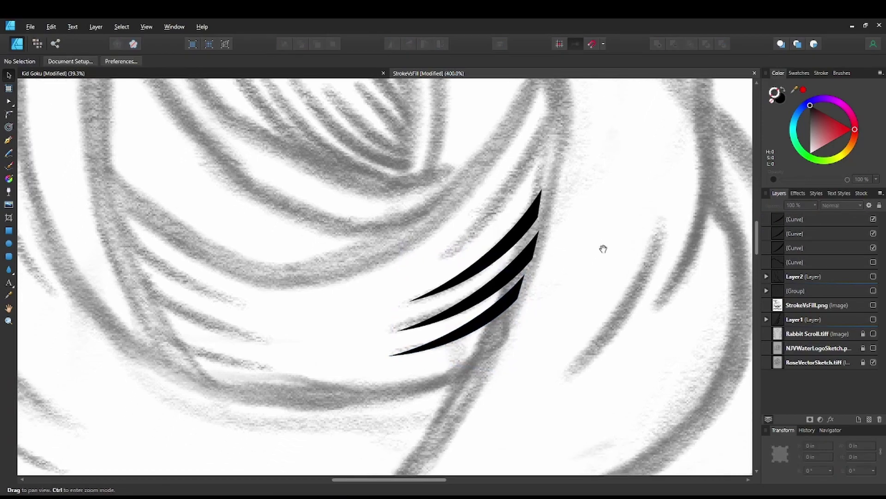
pyautogui.hotkey('ctrl', '-')
pyautogui.hotkey('ctrl', '-')
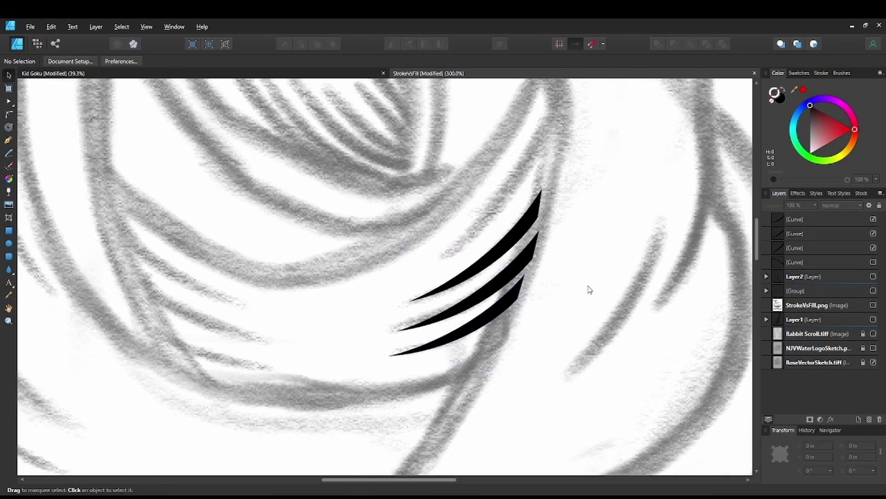
pyautogui.moveTo(486, 319); pyautogui.dragTo(496, 308)
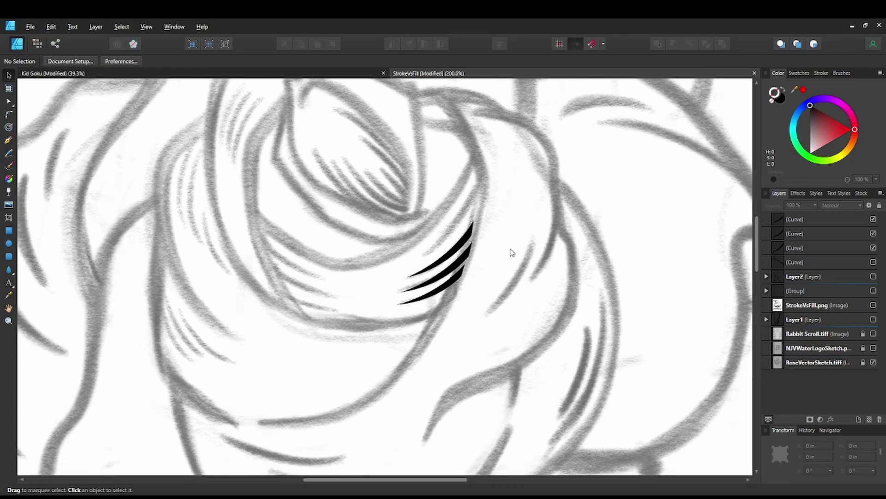
pyautogui.moveTo(513, 238); pyautogui.dragTo(534, 260)
pyautogui.moveTo(455, 352)
pyautogui.mouseDown()
pyautogui.moveTo(504, 237)
pyautogui.moveTo(532, 237)
pyautogui.mouseUp()
pyautogui.moveTo(517, 280); pyautogui.dragTo(528, 268)
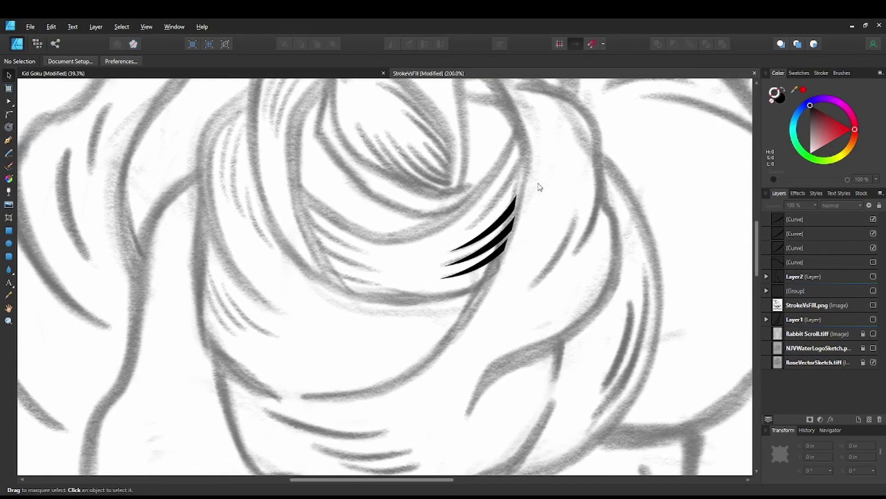
pyautogui.moveTo(540, 187)
pyautogui.mouseDown()
pyautogui.moveTo(461, 287)
pyautogui.moveTo(408, 305)
pyautogui.mouseUp()
pyautogui.press('Delete')
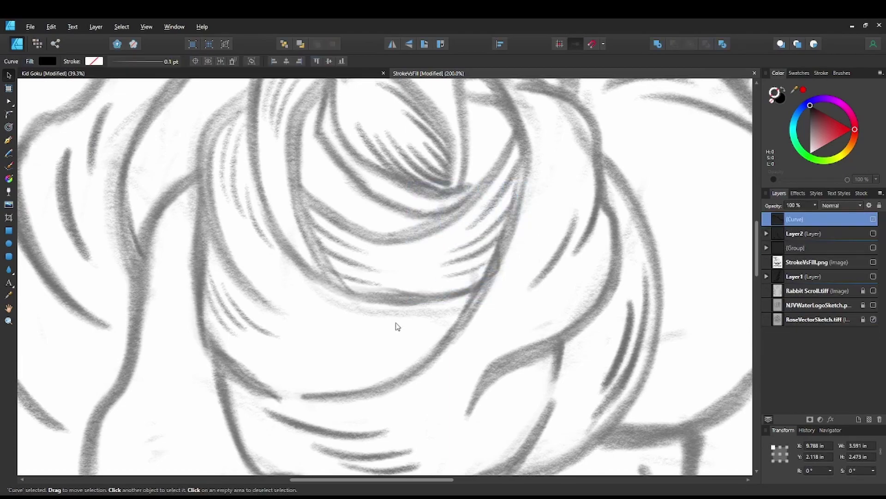
# - Draw a tall thin black triangle in the rose centre, convert it to curves and bow one side
pyautogui.scroll(1, 376, 320)
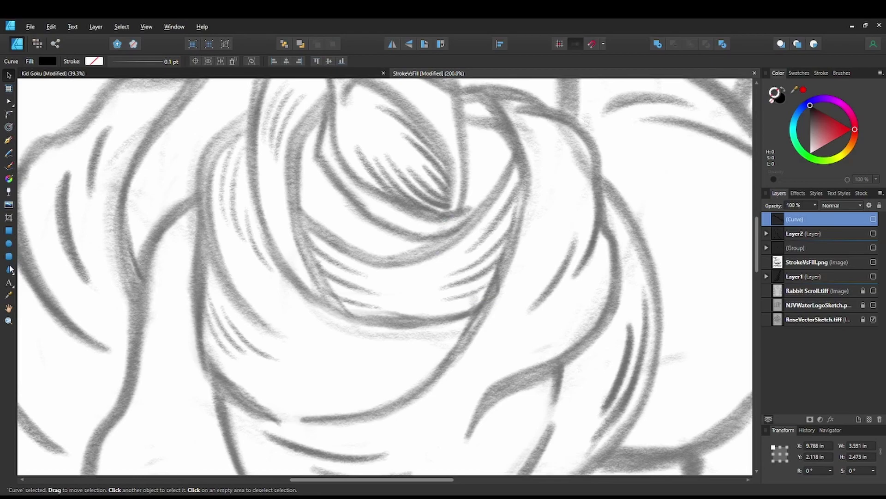
pyautogui.click(42, 273)
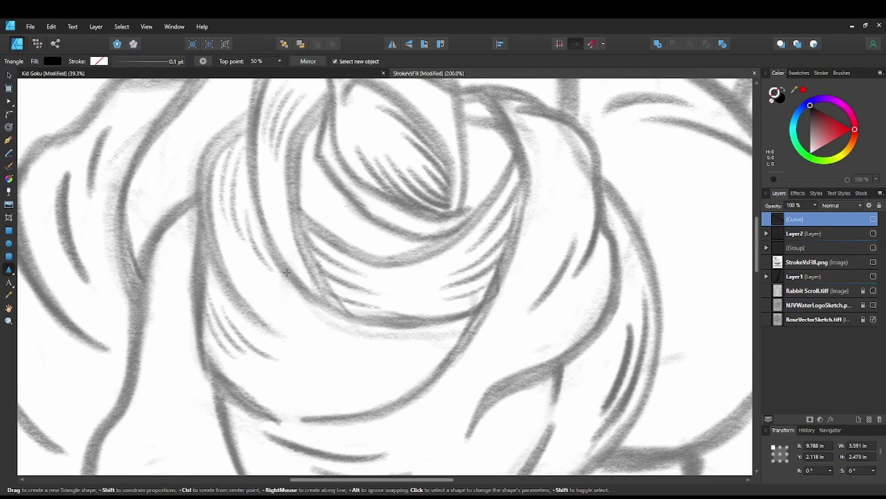
pyautogui.moveTo(366, 194); pyautogui.dragTo(387, 338)
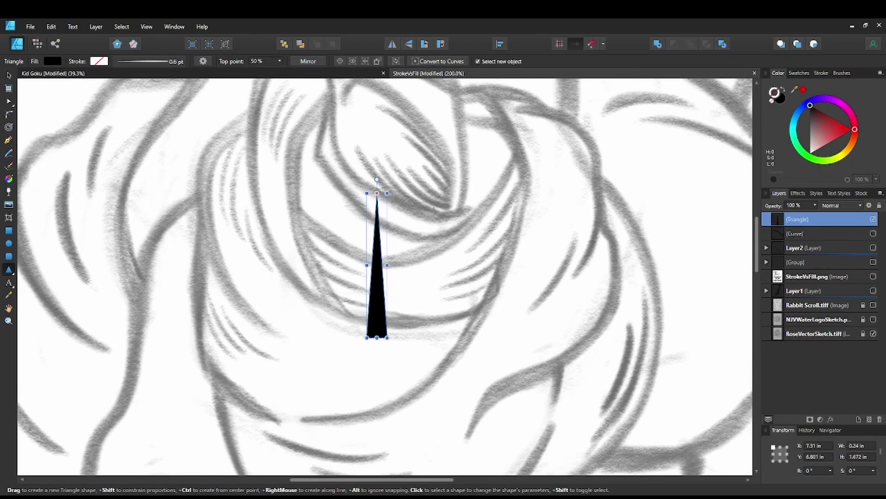
pyautogui.click(442, 61)
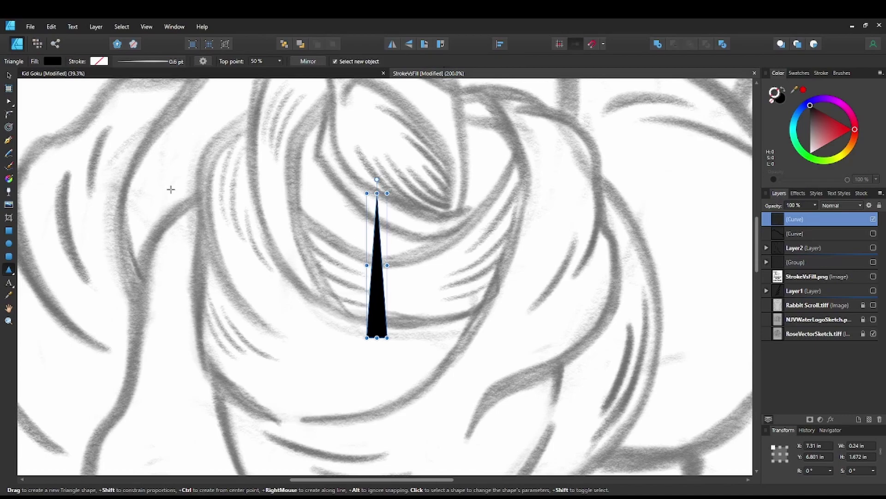
pyautogui.click(10, 102)
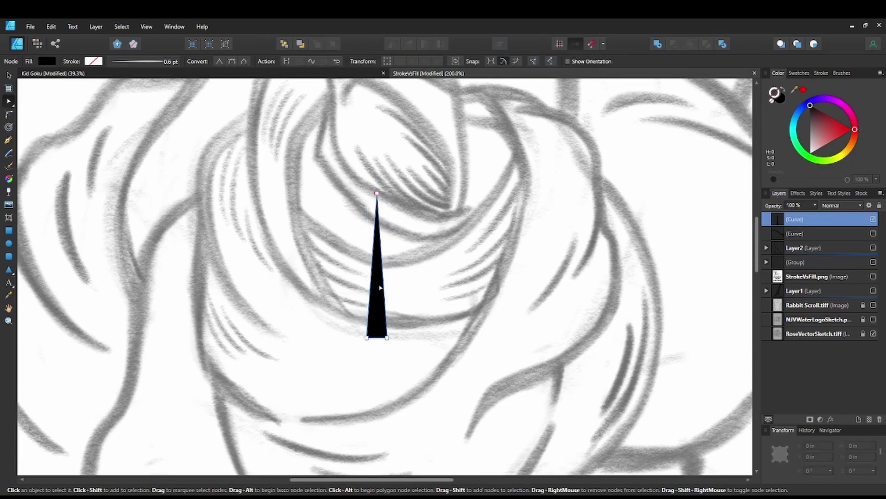
pyautogui.moveTo(386, 285); pyautogui.dragTo(378, 307)
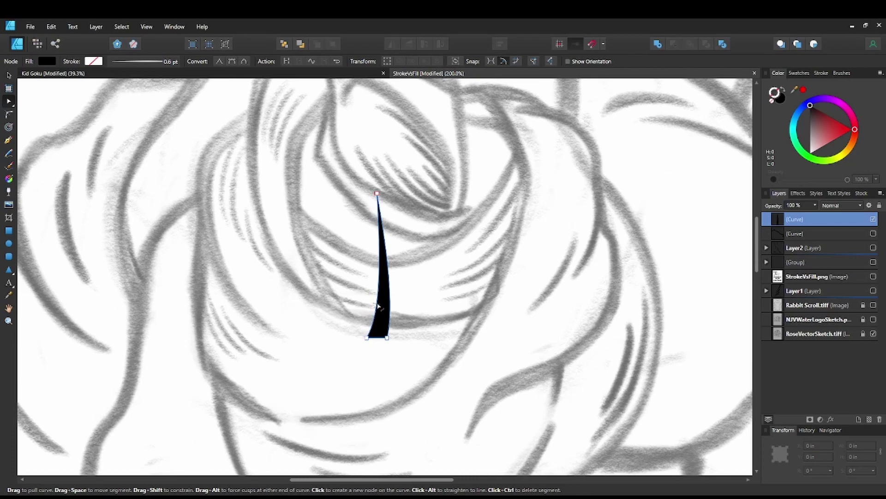
# - Flip the tapered spike horizontally, rotate it to follow the petal line and move it onto the petal
pyautogui.press('v')
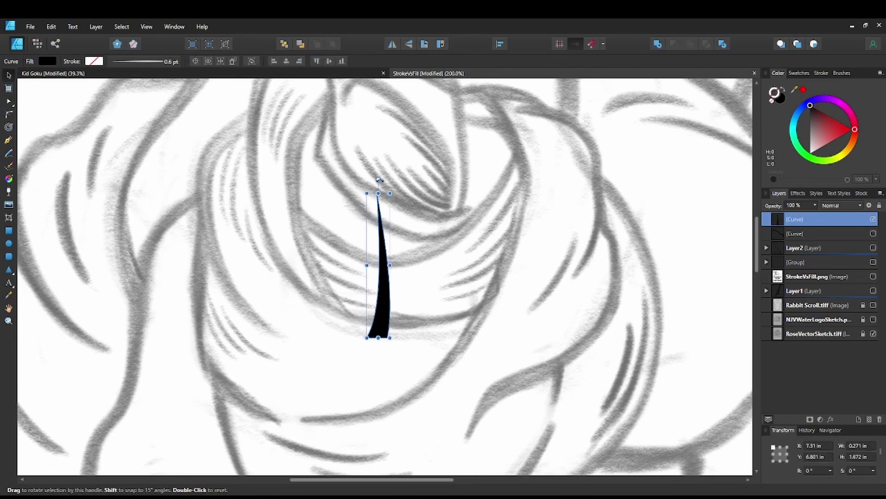
pyautogui.moveTo(379, 180); pyautogui.dragTo(403, 175)
pyautogui.click(392, 45)
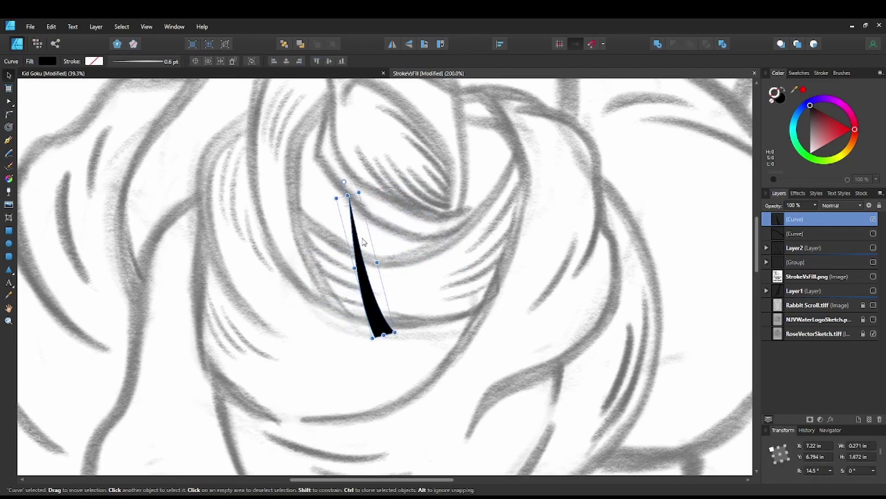
pyautogui.moveTo(344, 181); pyautogui.dragTo(286, 299)
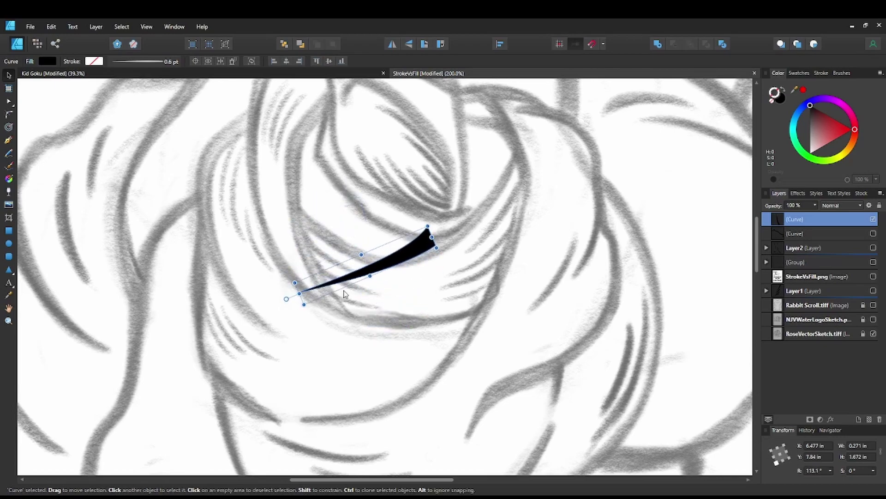
pyautogui.moveTo(382, 264); pyautogui.dragTo(498, 248)
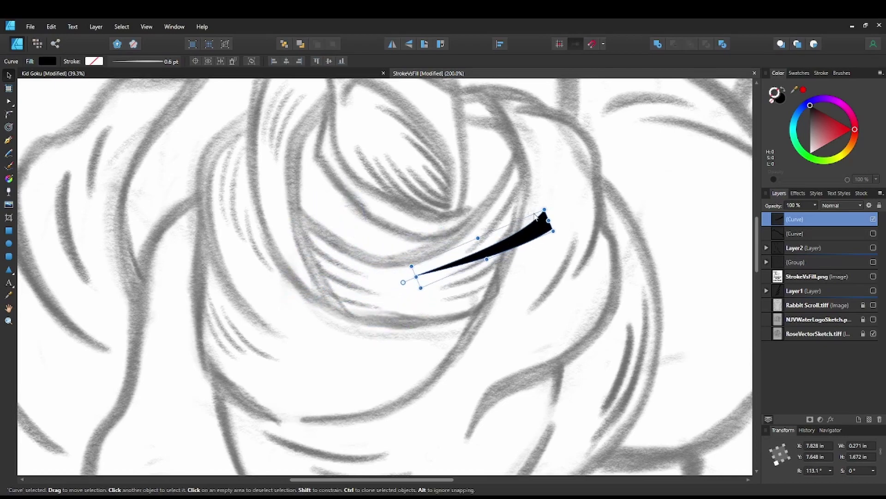
# - Fine-tune the stroke's size, height, rotation and position along the sketch line
pyautogui.hotkey('ctrl', '+')
pyautogui.moveTo(530, 214); pyautogui.dragTo(373, 233)
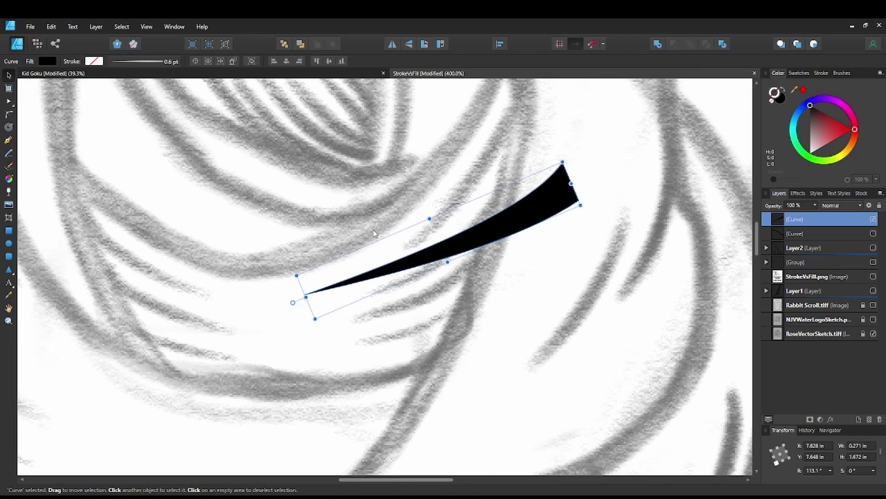
pyautogui.moveTo(296, 275); pyautogui.dragTo(353, 258)
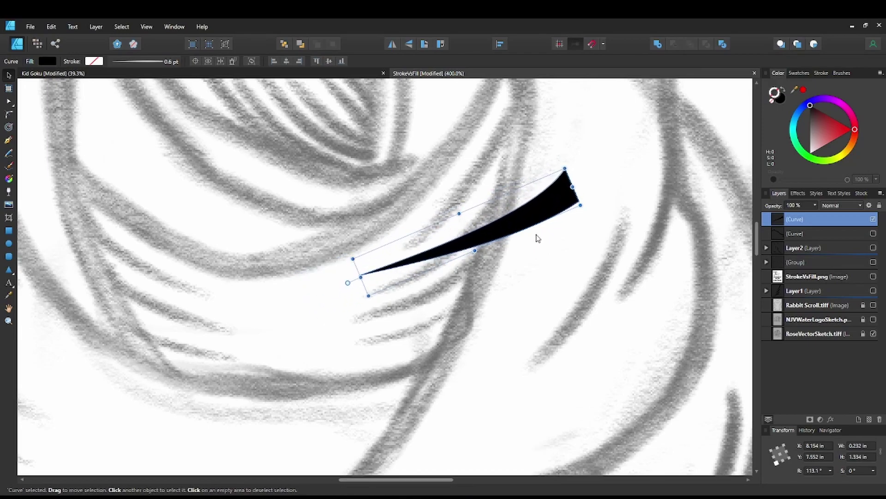
pyautogui.moveTo(527, 215); pyautogui.dragTo(481, 245)
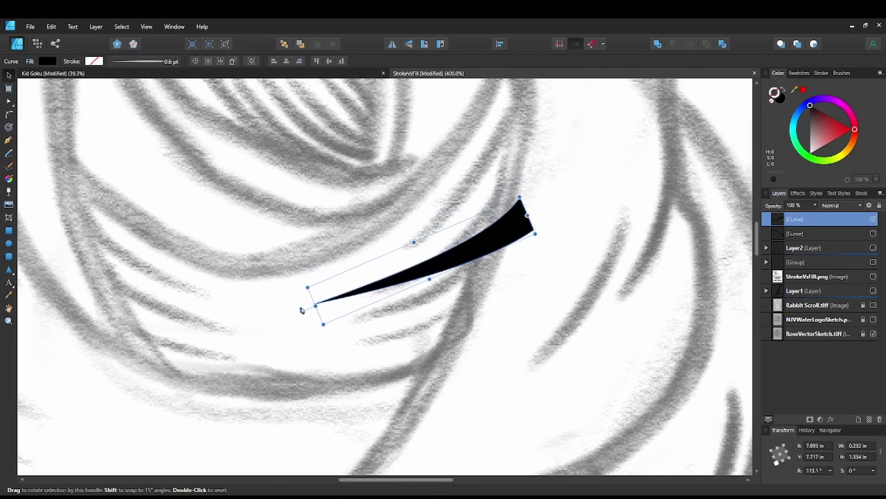
pyautogui.moveTo(302, 310); pyautogui.dragTo(315, 333)
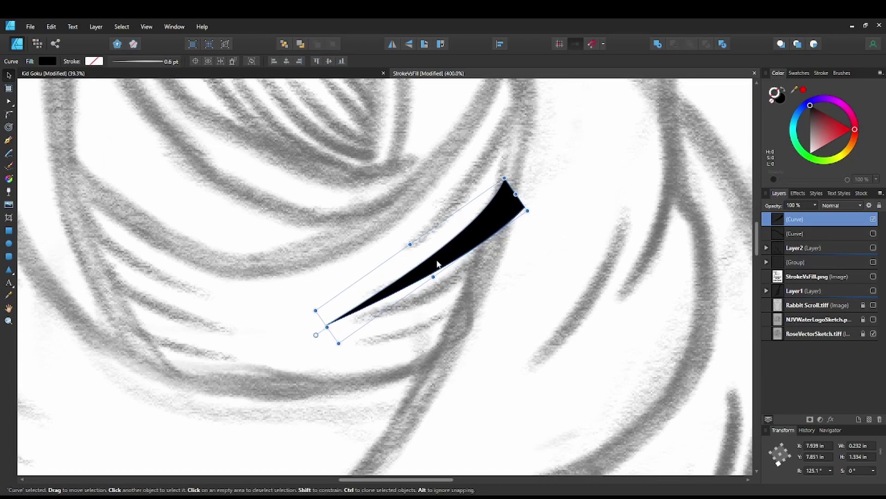
pyautogui.moveTo(437, 263); pyautogui.dragTo(435, 258)
pyautogui.moveTo(513, 188); pyautogui.dragTo(507, 195)
pyautogui.moveTo(312, 328); pyautogui.dragTo(308, 321)
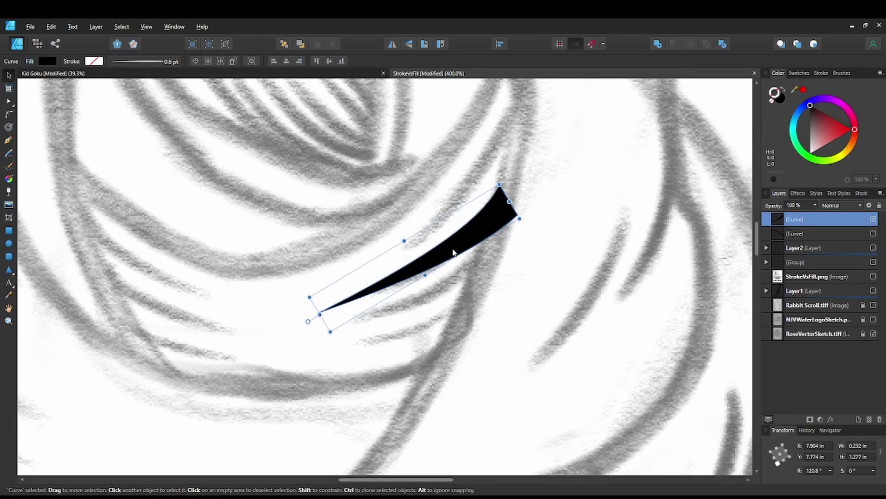
# - Ctrl-drag two clones lower along the petal, shrinking and tilting the lowest hatch stroke
pyautogui.moveTo(452, 249); pyautogui.dragTo(449, 279)
pyautogui.moveTo(451, 275); pyautogui.dragTo(452, 315)
pyautogui.moveTo(495, 250)
pyautogui.mouseDown()
pyautogui.moveTo(472, 265)
pyautogui.moveTo(469, 286)
pyautogui.mouseUp()
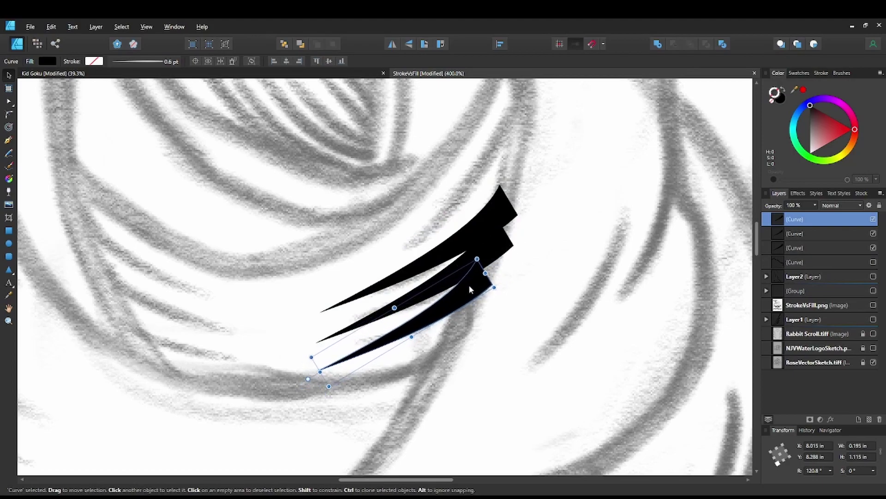
pyautogui.moveTo(308, 379); pyautogui.dragTo(350, 361)
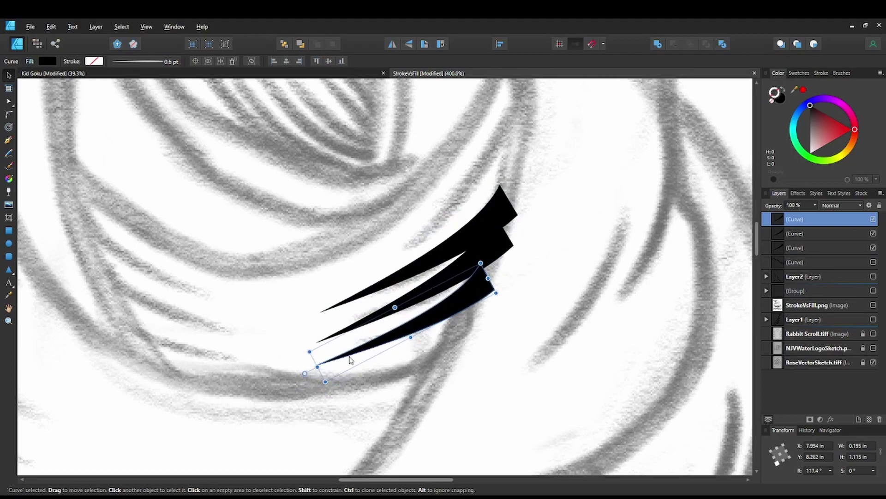
pyautogui.moveTo(471, 319); pyautogui.dragTo(507, 325)
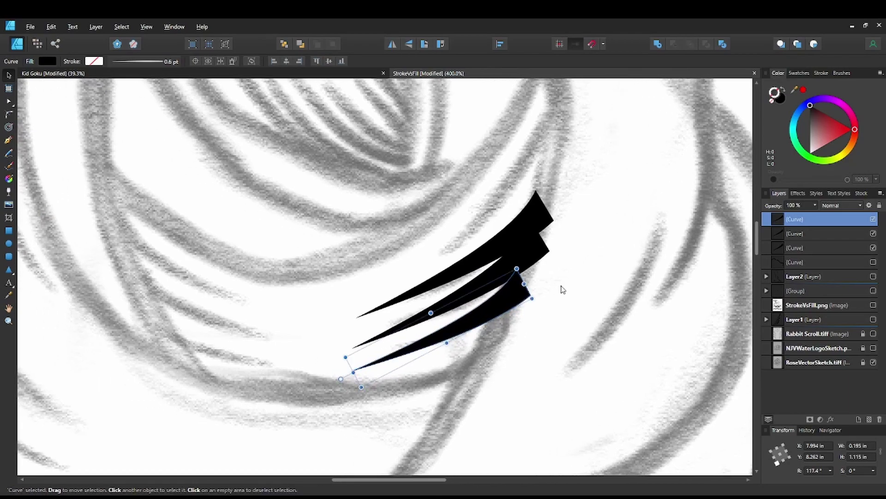
pyautogui.hotkey('ctrl', '=')
pyautogui.hotkey('ctrl', '=')
pyautogui.hotkey('ctrl', '-')
pyautogui.hotkey('ctrl', '-')
pyautogui.hotkey('ctrl', '-')
pyautogui.hotkey('ctrl', '-')
pyautogui.press('space')
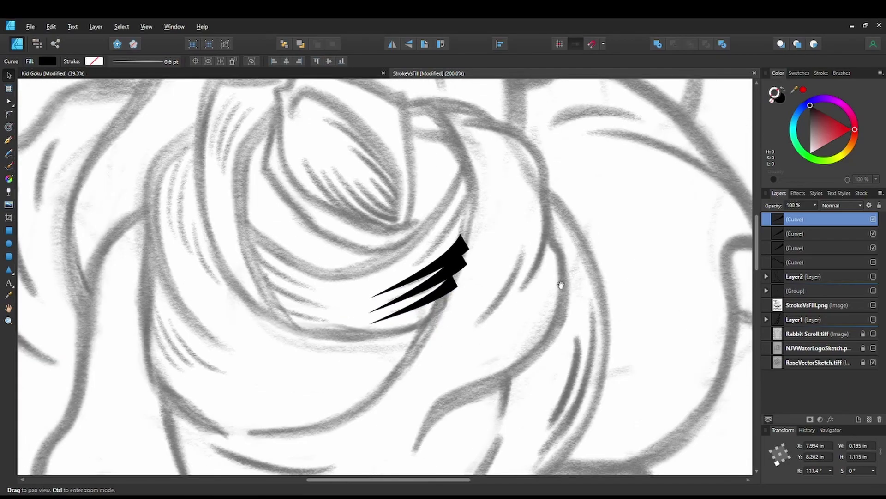
# - Draw a closed curved crescent along the inner petal edge with the Pen tool
pyautogui.moveTo(507, 253); pyautogui.dragTo(535, 267)
pyautogui.moveTo(443, 258); pyautogui.dragTo(436, 273)
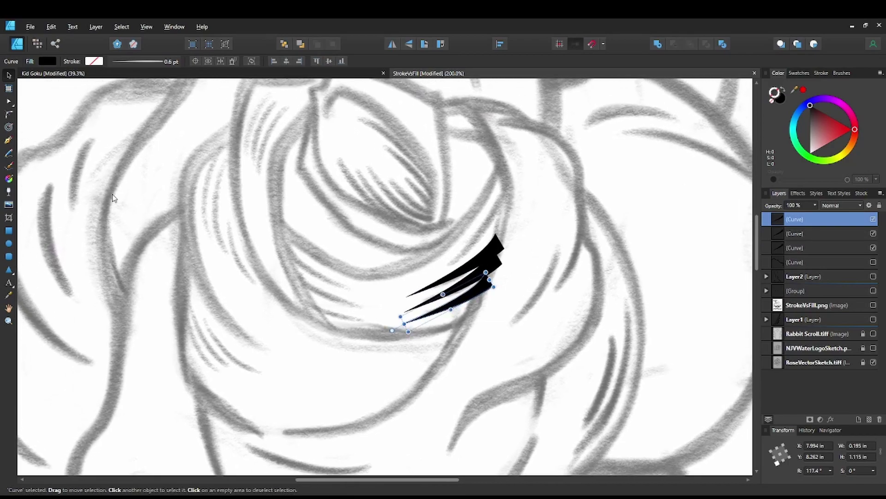
pyautogui.click(9, 140)
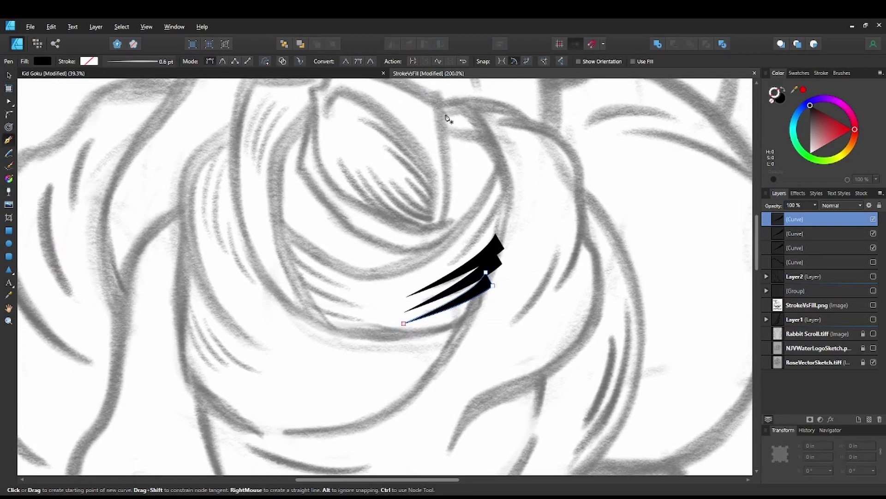
pyautogui.moveTo(446, 115); pyautogui.dragTo(464, 114)
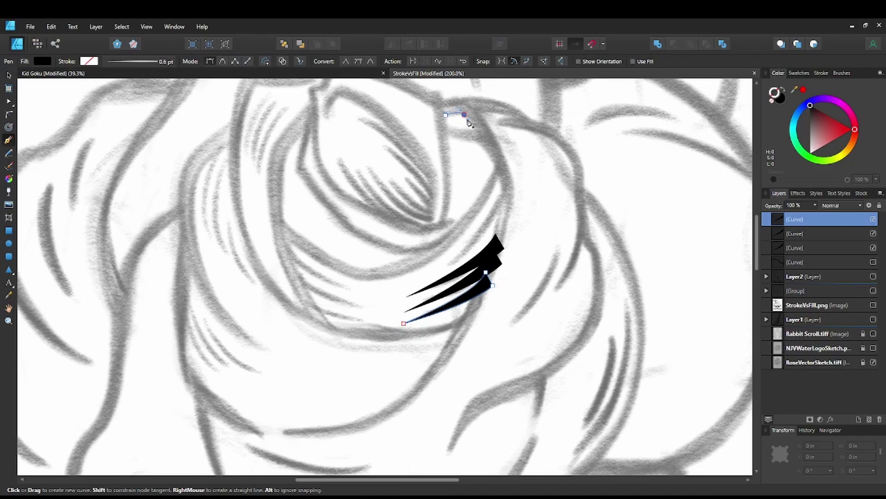
pyautogui.click(504, 185)
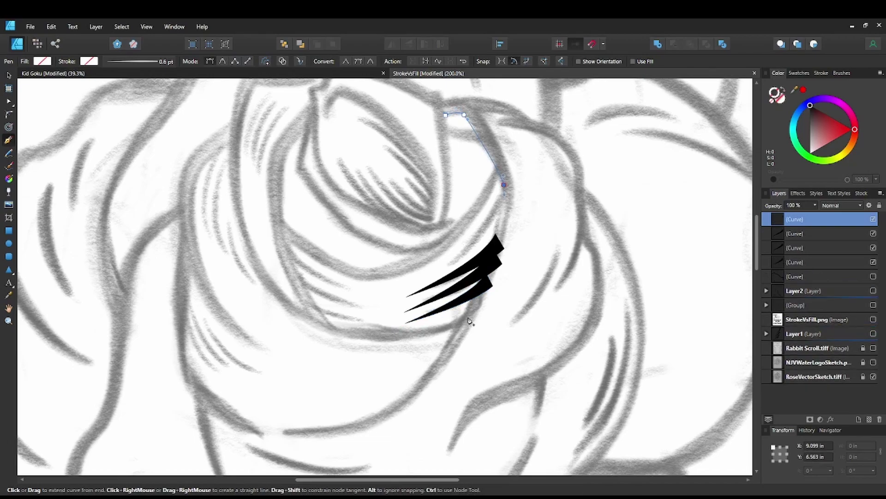
pyautogui.moveTo(446, 346); pyautogui.dragTo(409, 397)
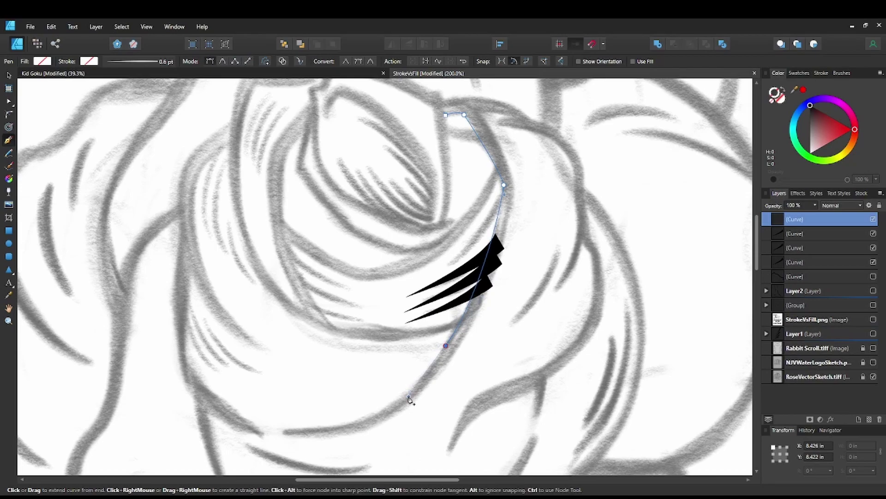
pyautogui.click(378, 415)
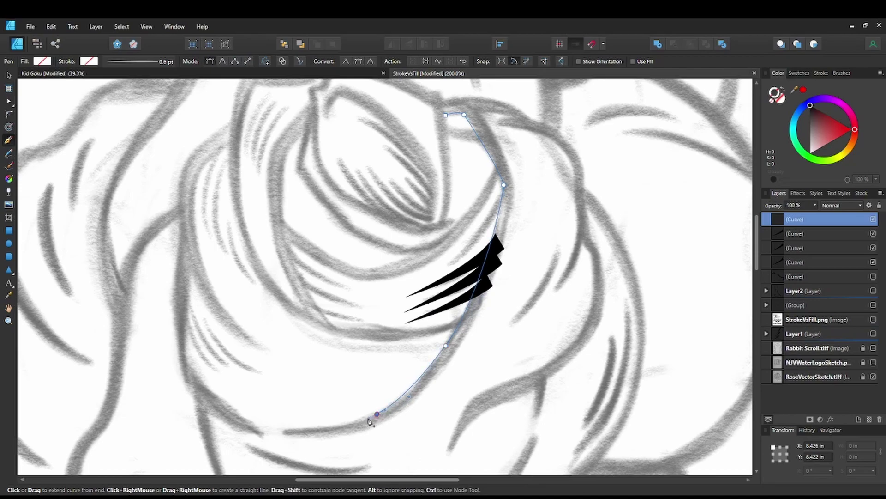
pyautogui.click(376, 414)
pyautogui.moveTo(452, 360); pyautogui.dragTo(489, 300)
pyautogui.moveTo(516, 194); pyautogui.dragTo(517, 162)
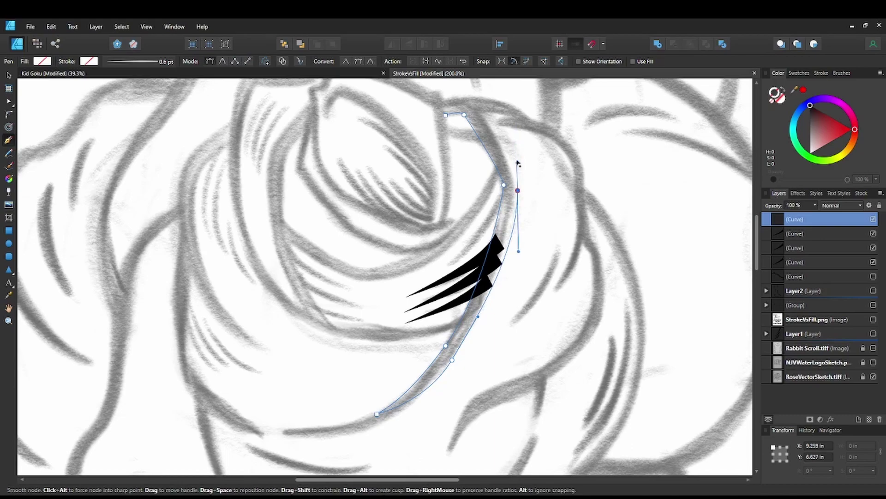
pyautogui.click(476, 105)
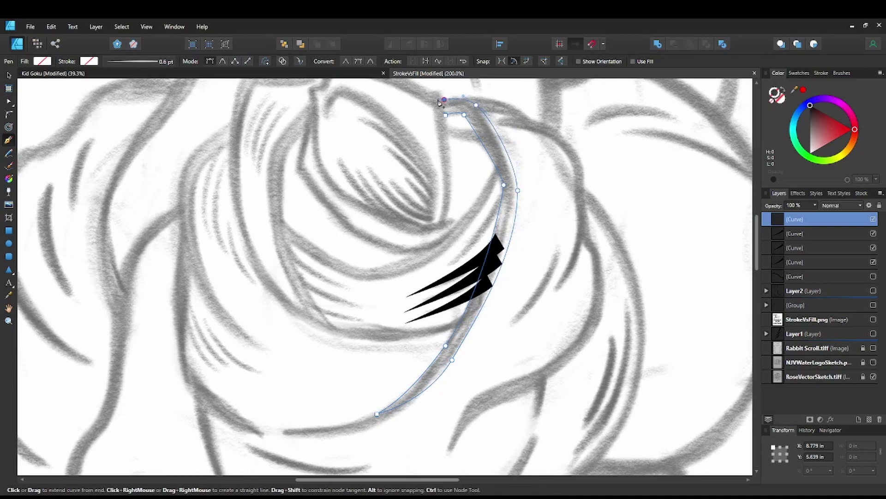
pyautogui.click(443, 100)
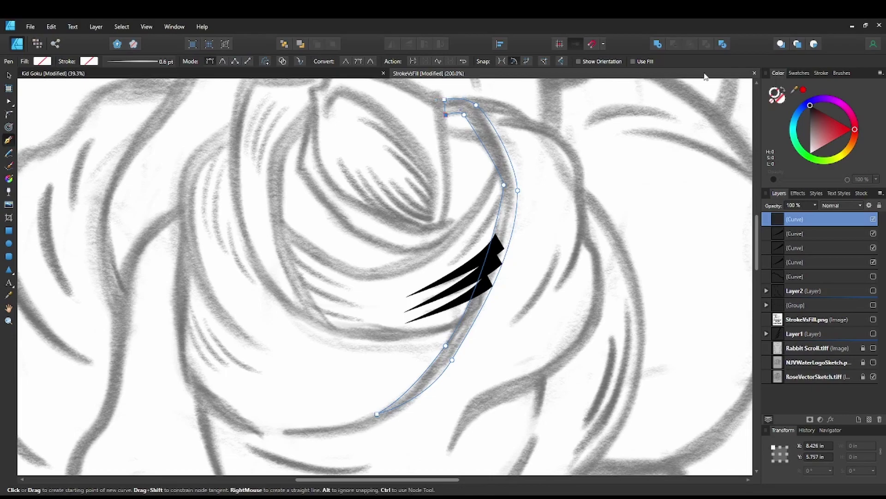
# - Fill the crescent black from Swatches, deselect it and zoom out to view the whole page
pyautogui.click(799, 73)
pyautogui.click(770, 137)
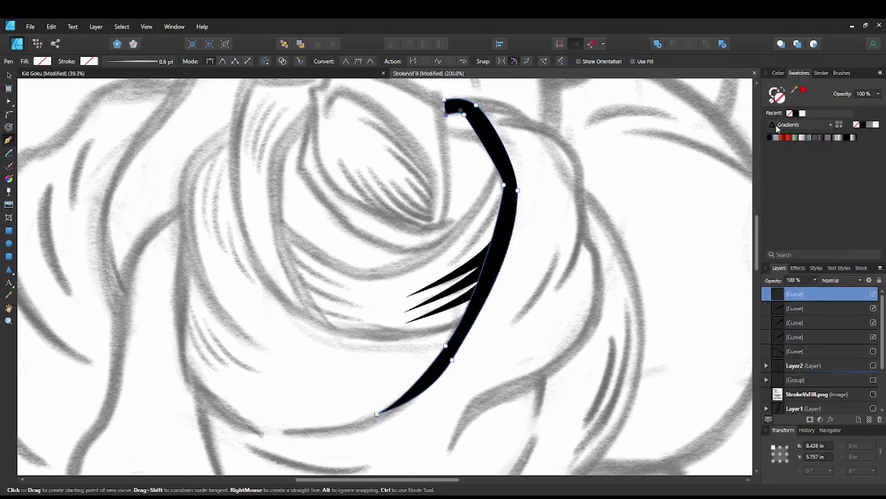
pyautogui.moveTo(594, 247)
pyautogui.mouseDown()
pyautogui.moveTo(605, 219)
pyautogui.moveTo(609, 247)
pyautogui.mouseUp()
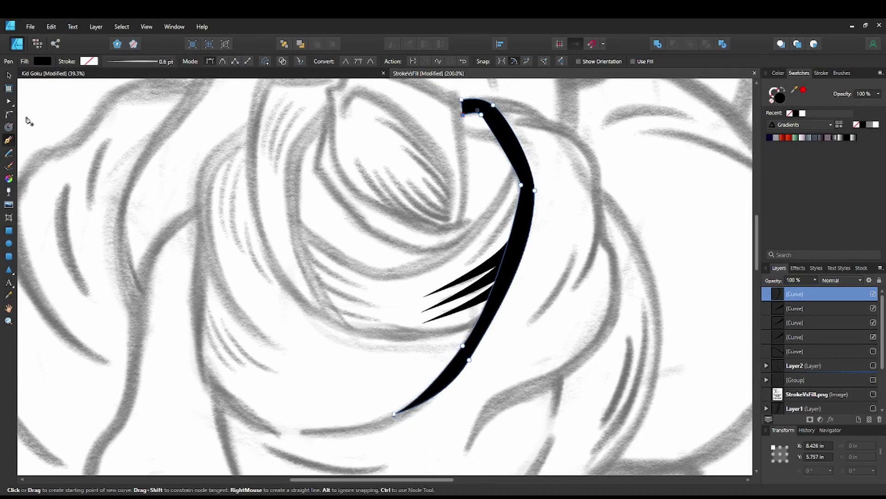
pyautogui.click(9, 76)
pyautogui.moveTo(310, 213); pyautogui.dragTo(233, 217)
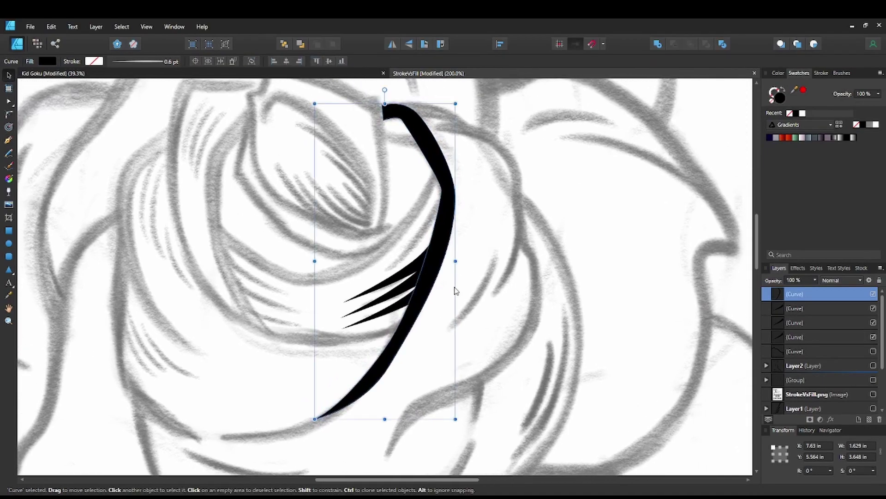
pyautogui.click(535, 287)
pyautogui.moveTo(546, 275); pyautogui.dragTo(580, 259)
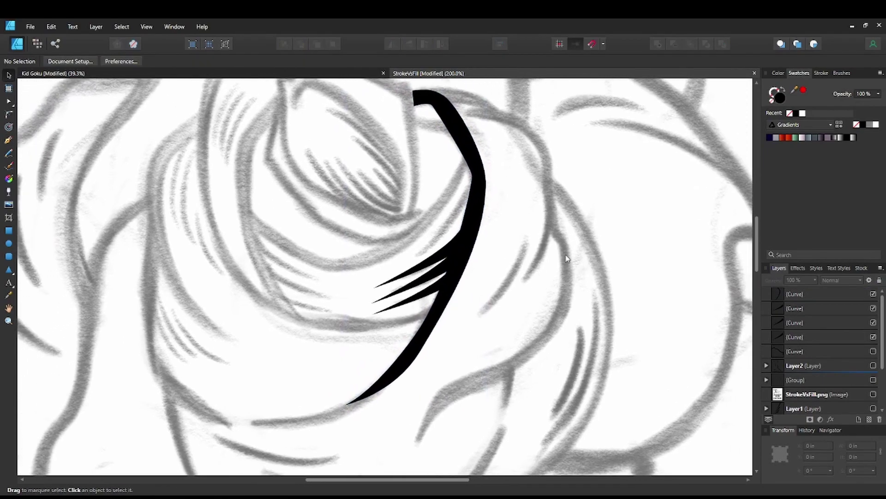
pyautogui.hotkey('ctrl', '0')
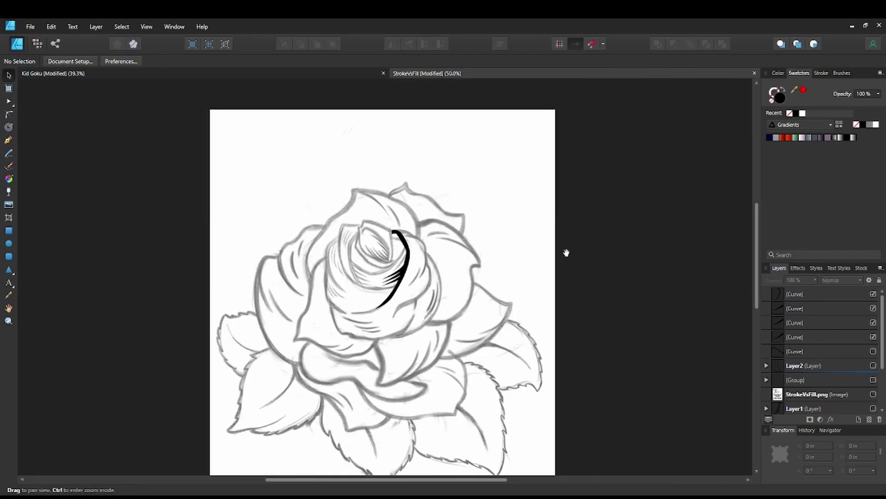
pyautogui.moveTo(500, 283); pyautogui.dragTo(530, 254)
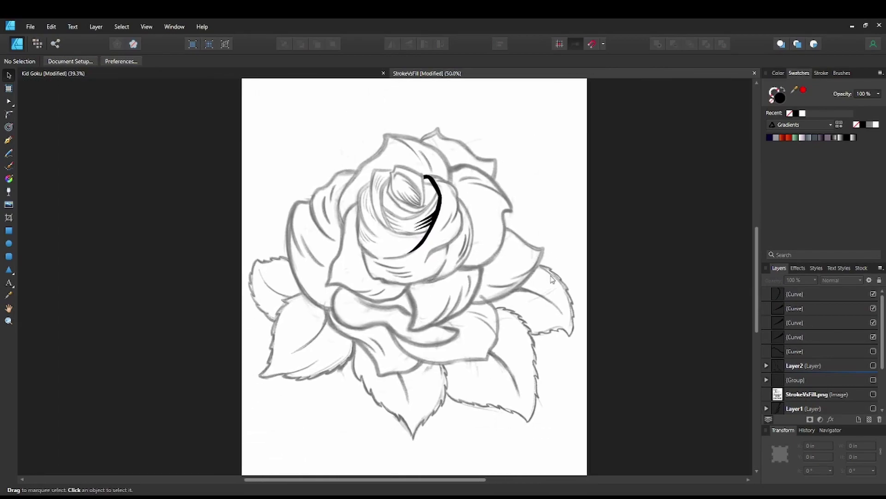